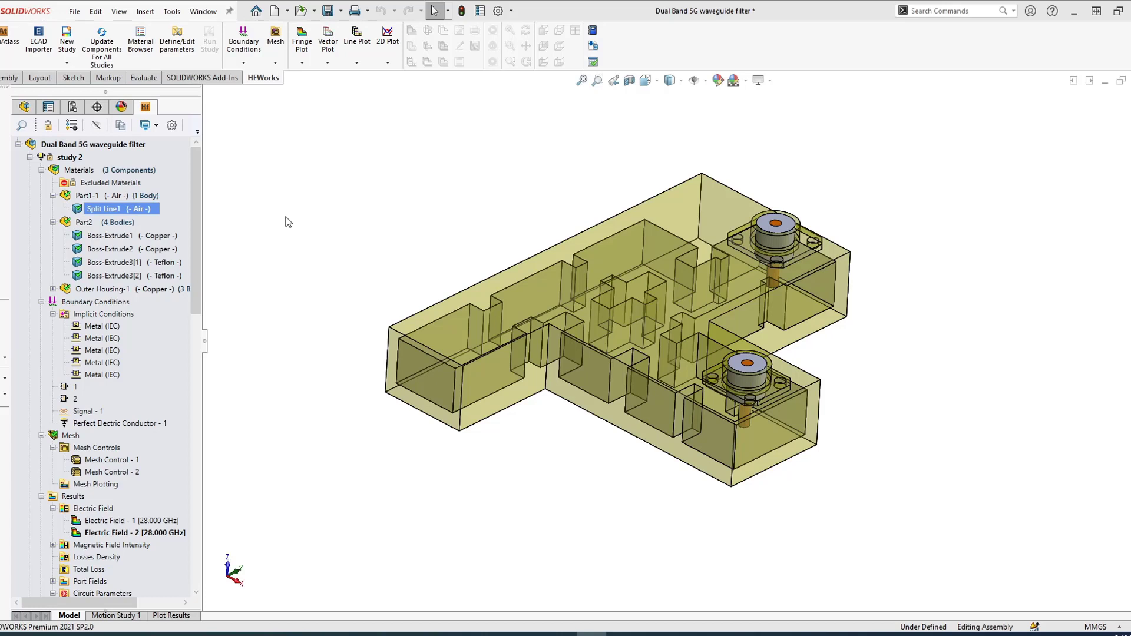
From the Dual Band 5G waveguide filter root, create a new S-Parameter study, Study 4
{"action": "left_click", "coordinate": [24, 106]}
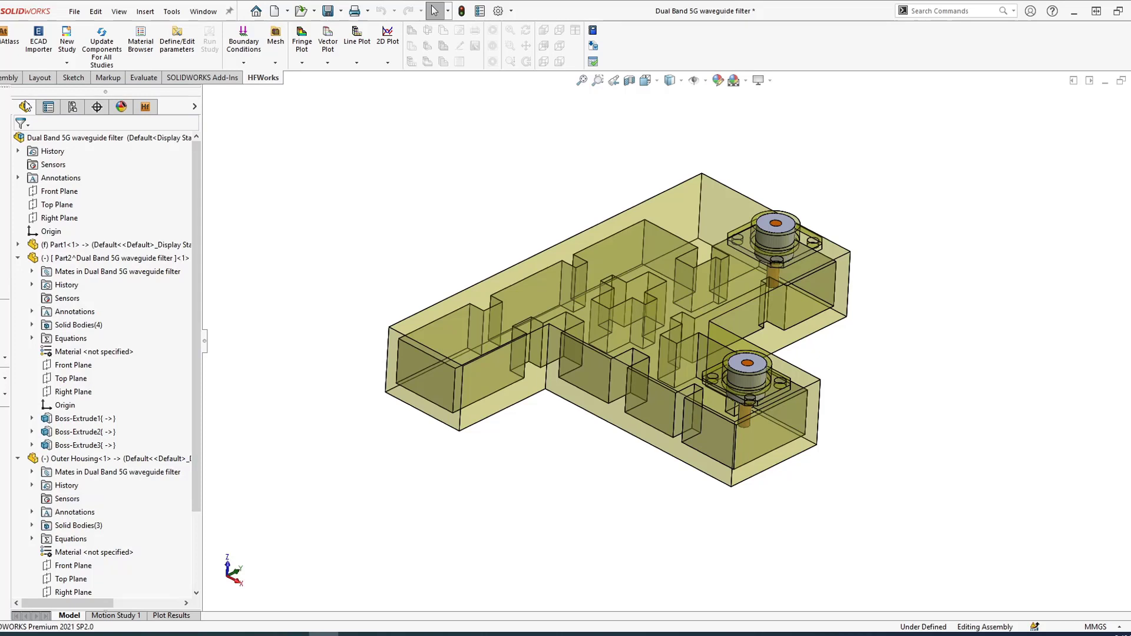
{"action": "left_click", "coordinate": [146, 107]}
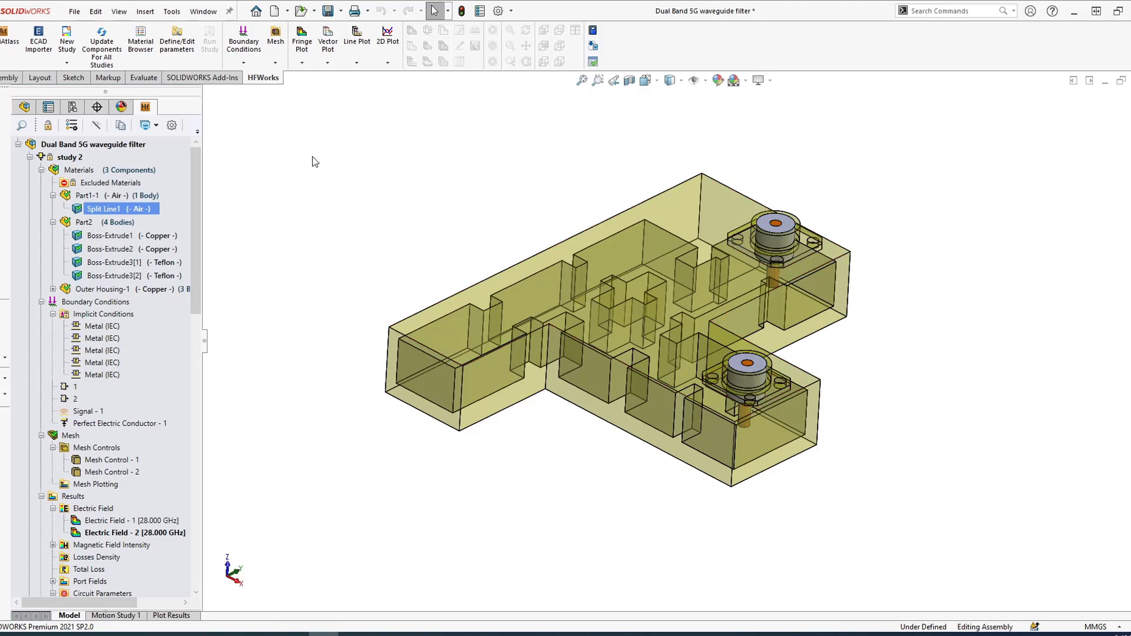
{"action": "left_click", "coordinate": [136, 144]}
{"action": "right_click", "coordinate": [137, 145]}
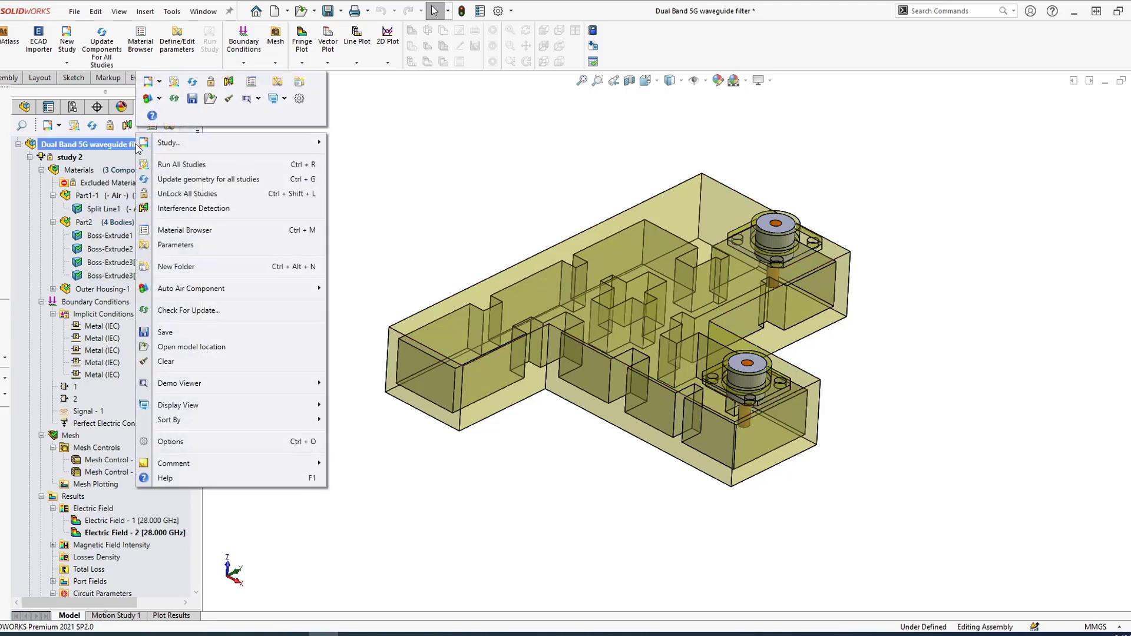
{"action": "mouse_move", "coordinate": [292, 147]}
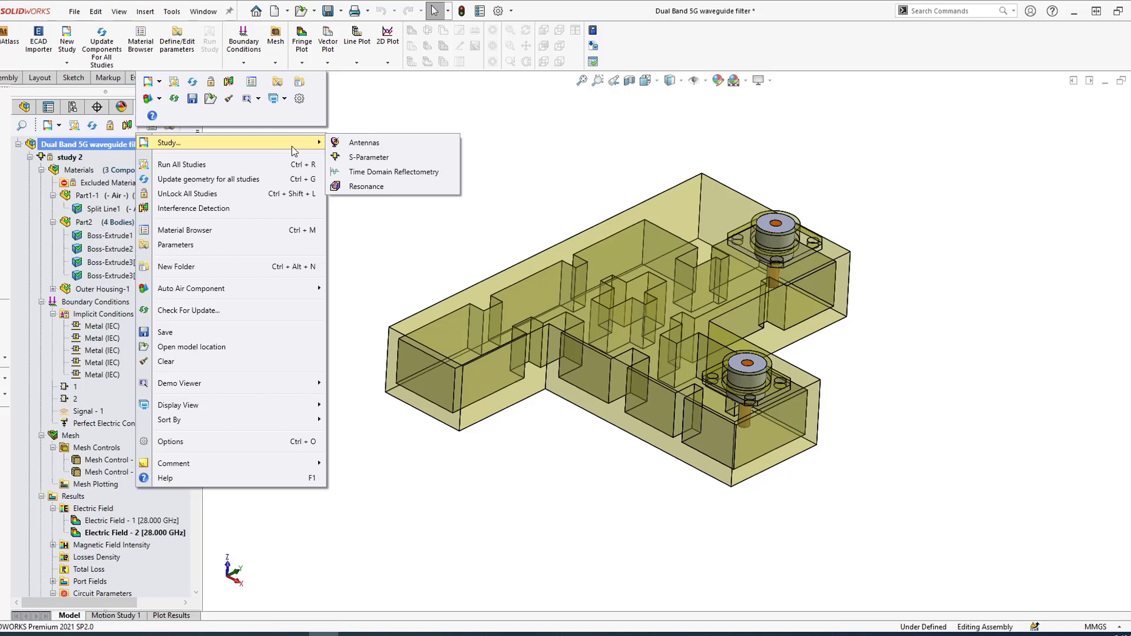
{"action": "left_click", "coordinate": [370, 159]}
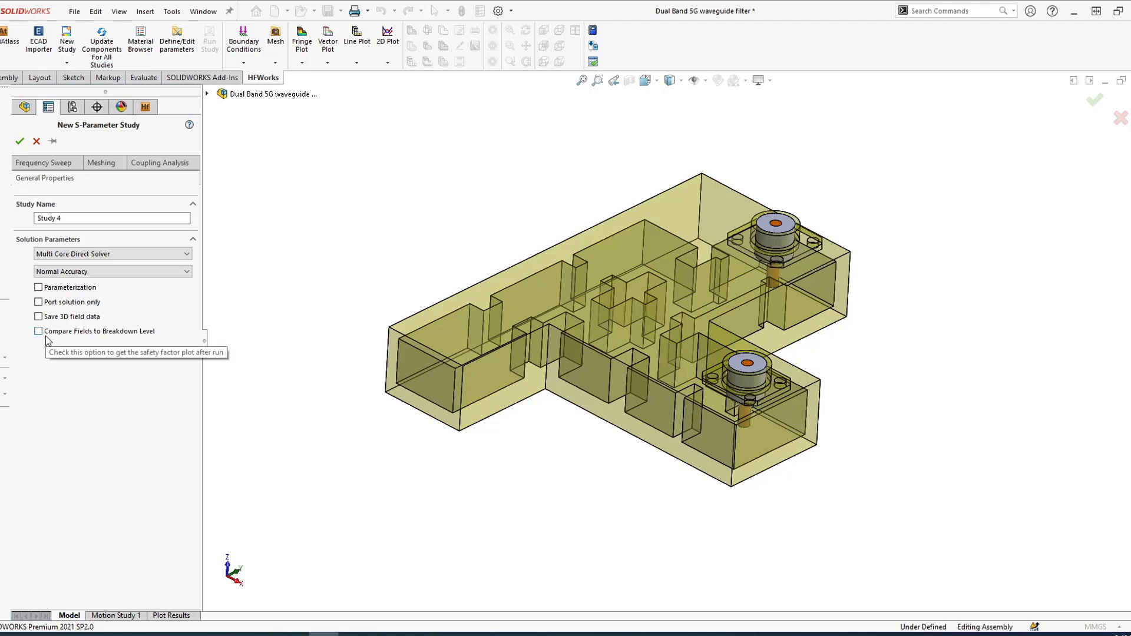
Set a Fast Sweep from 27 to 29 GHz with 100 points, then show the Meshing settings
{"action": "left_click", "coordinate": [47, 163]}
{"action": "left_click", "coordinate": [98, 218]}
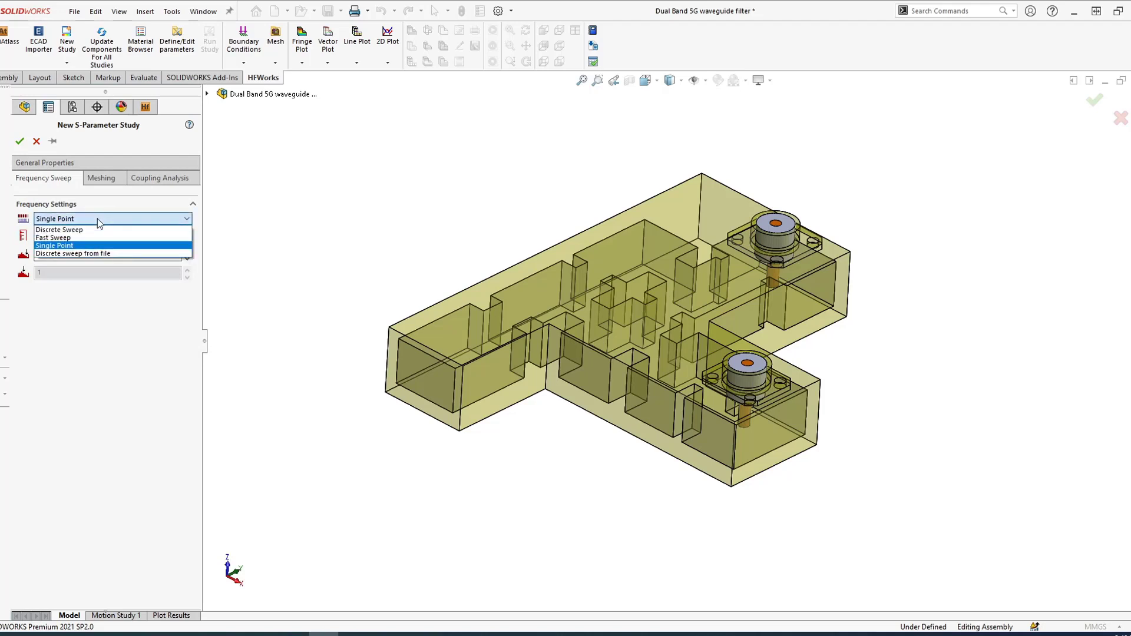
{"action": "left_click", "coordinate": [96, 237]}
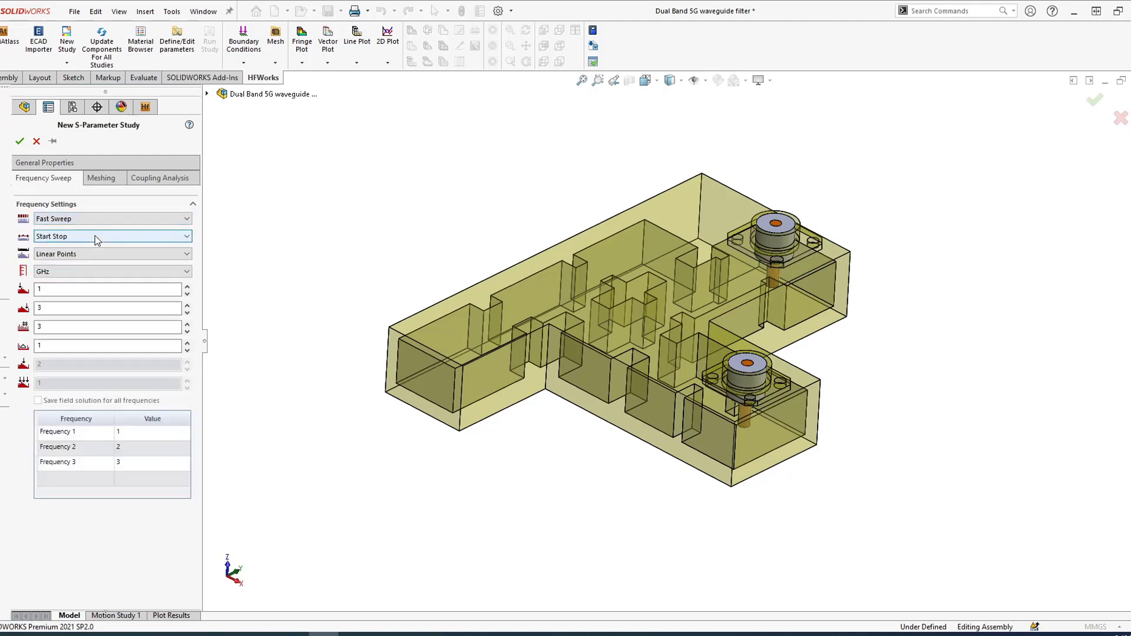
{"action": "left_click", "coordinate": [85, 286]}
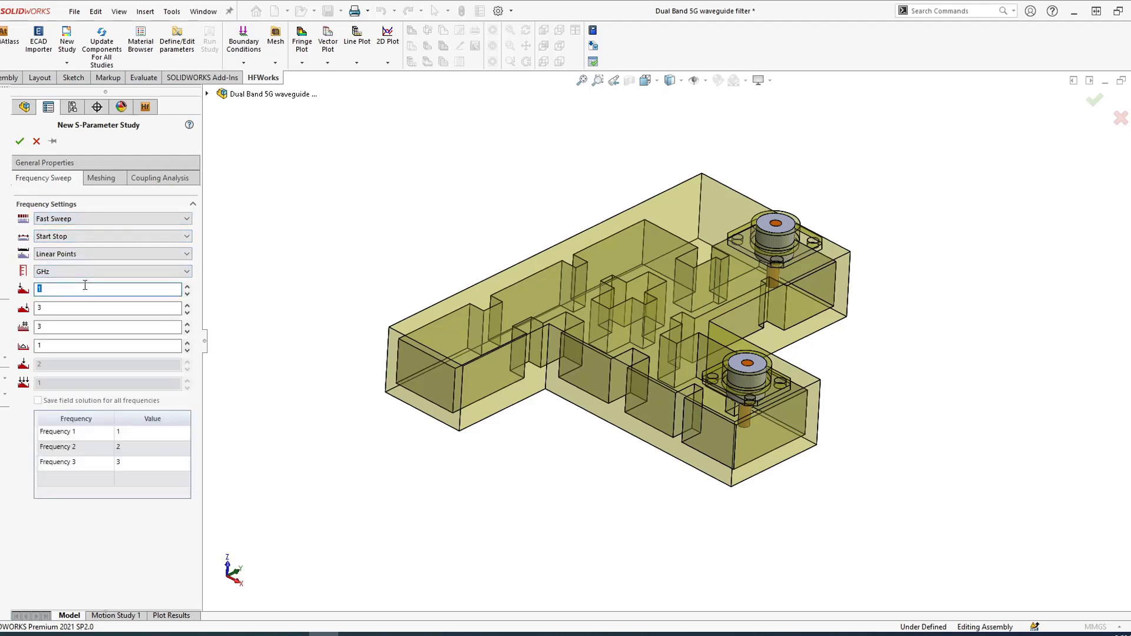
{"action": "type", "text": "27"}
{"action": "left_click", "coordinate": [88, 307]}
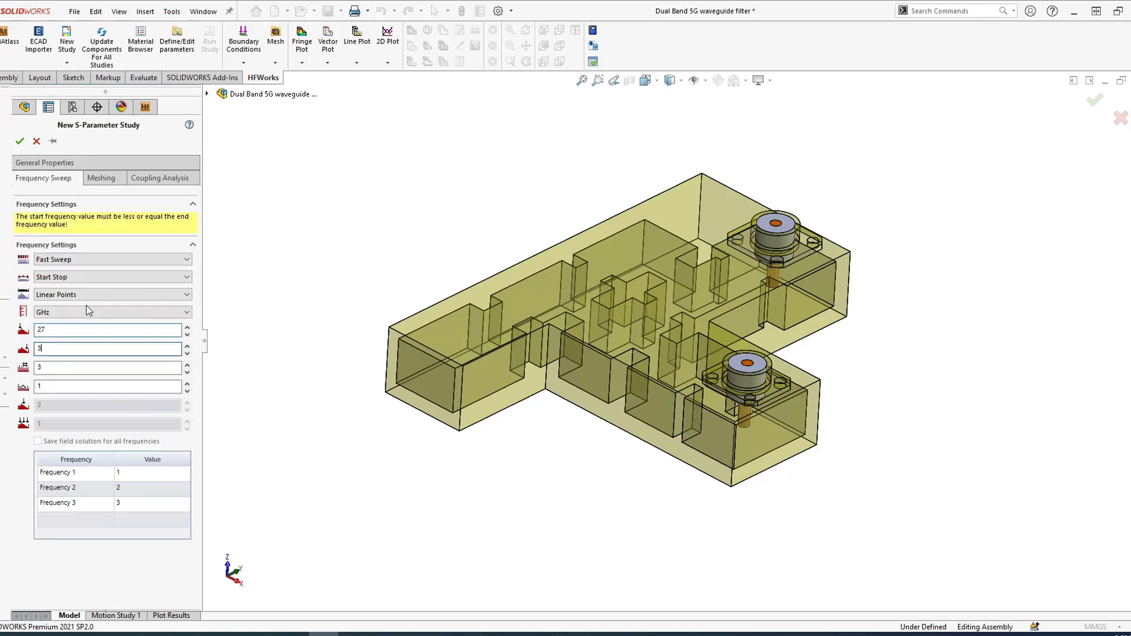
{"action": "left_click", "coordinate": [79, 348]}
{"action": "type", "text": "1"}
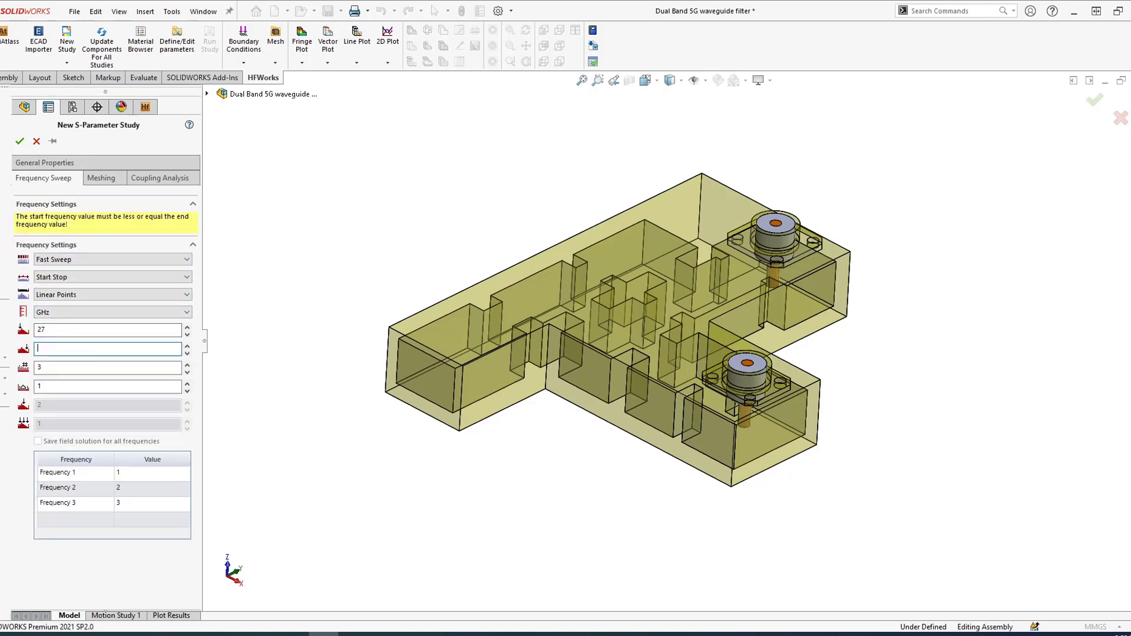
{"action": "type", "text": "29"}
{"action": "left_click", "coordinate": [80, 367]}
{"action": "double_click", "coordinate": [67, 327]}
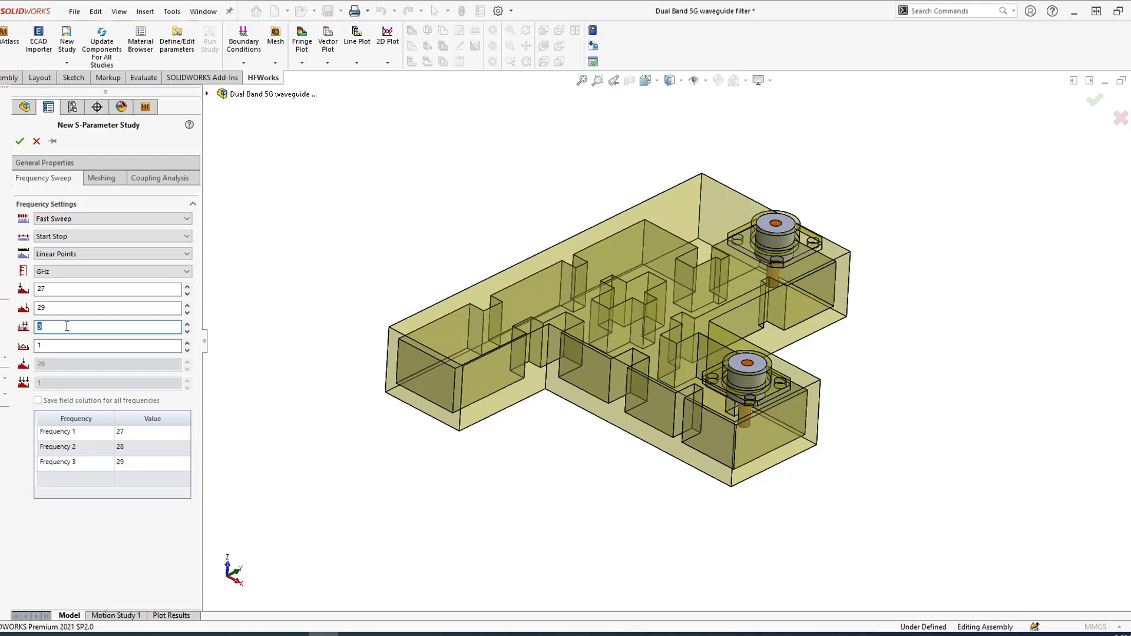
{"action": "type", "text": "100"}
{"action": "left_click", "coordinate": [100, 309]}
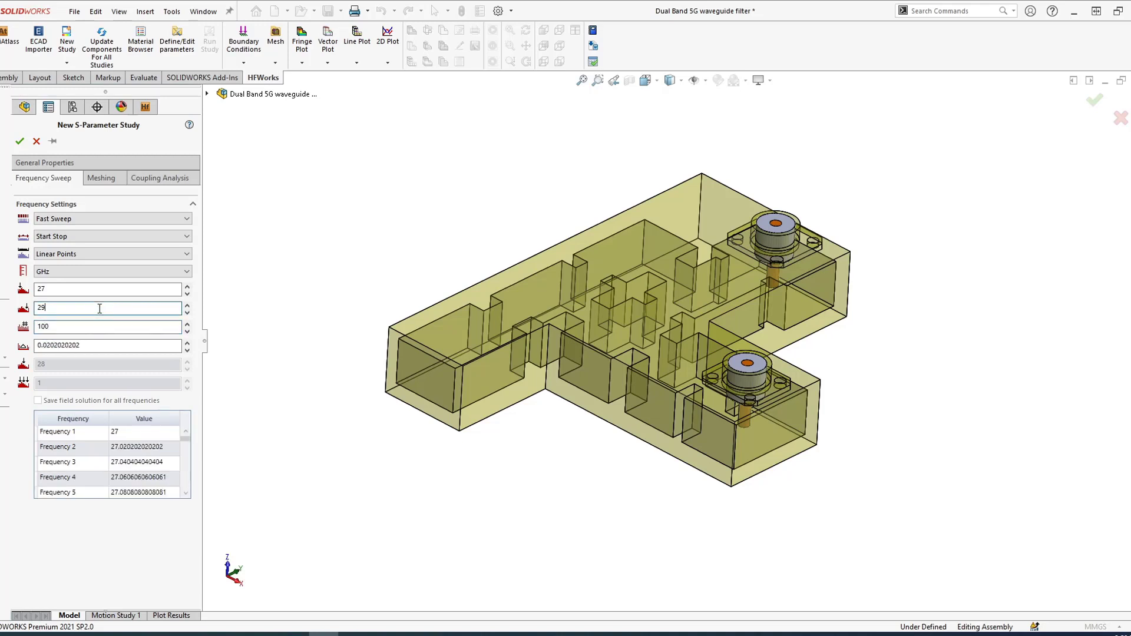
{"action": "left_click", "coordinate": [94, 177]}
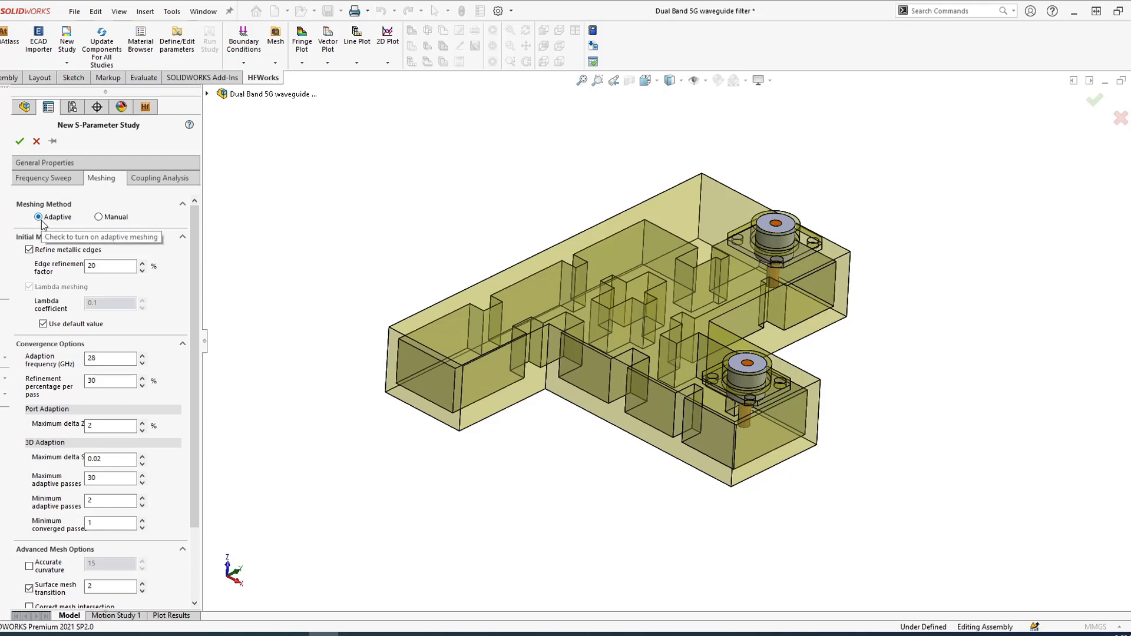
Leave thermal coupling unchecked under Coupling Analysis and confirm to create Study 4
{"action": "left_click", "coordinate": [160, 180]}
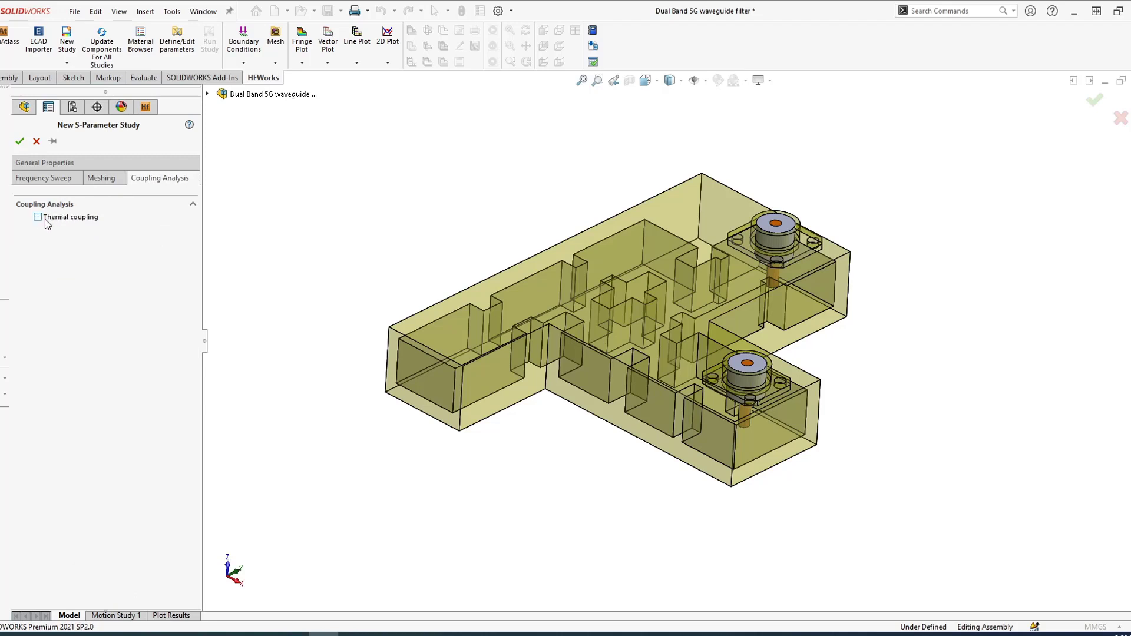
{"action": "left_click", "coordinate": [18, 144]}
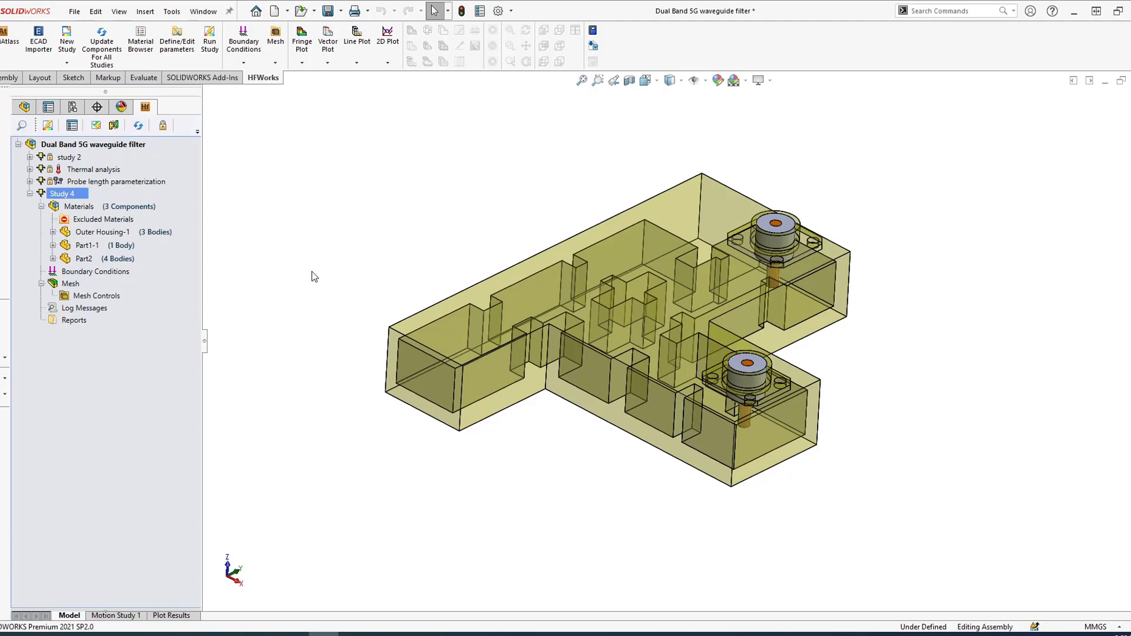
Assign Copper to the Outer Housing-1 component
{"action": "left_click", "coordinate": [100, 232]}
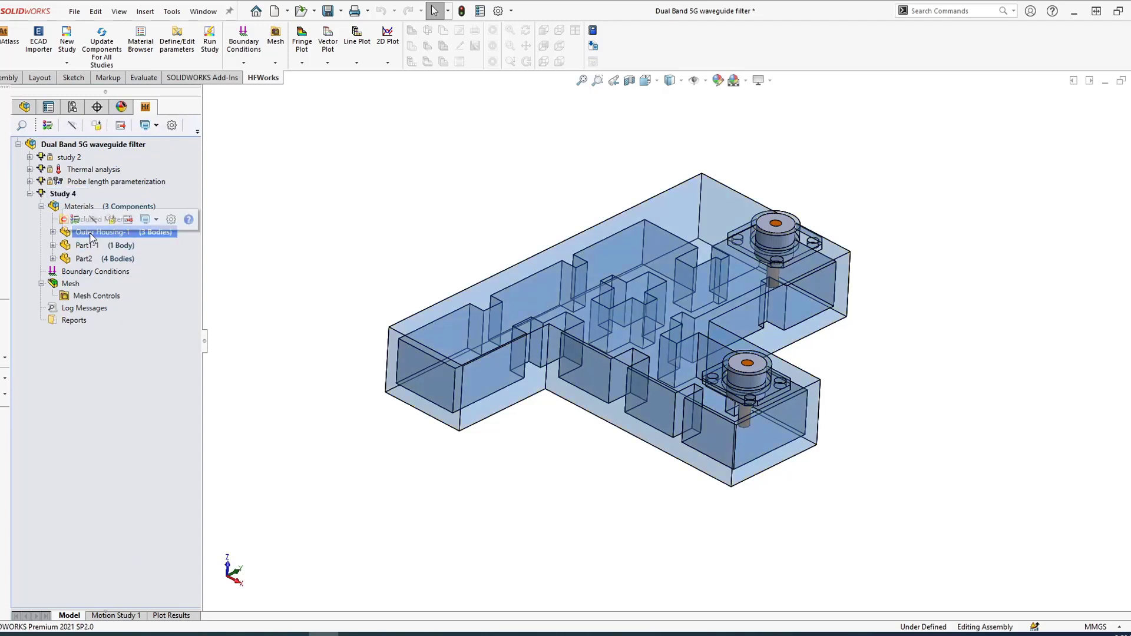
{"action": "right_click", "coordinate": [92, 236]}
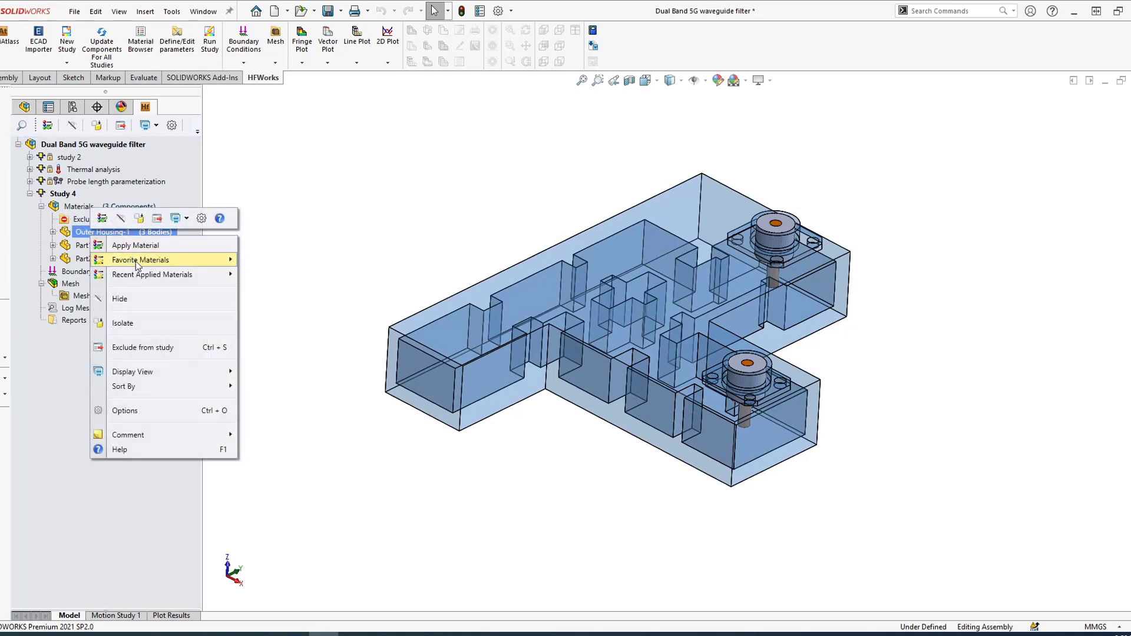
{"action": "mouse_move", "coordinate": [150, 278]}
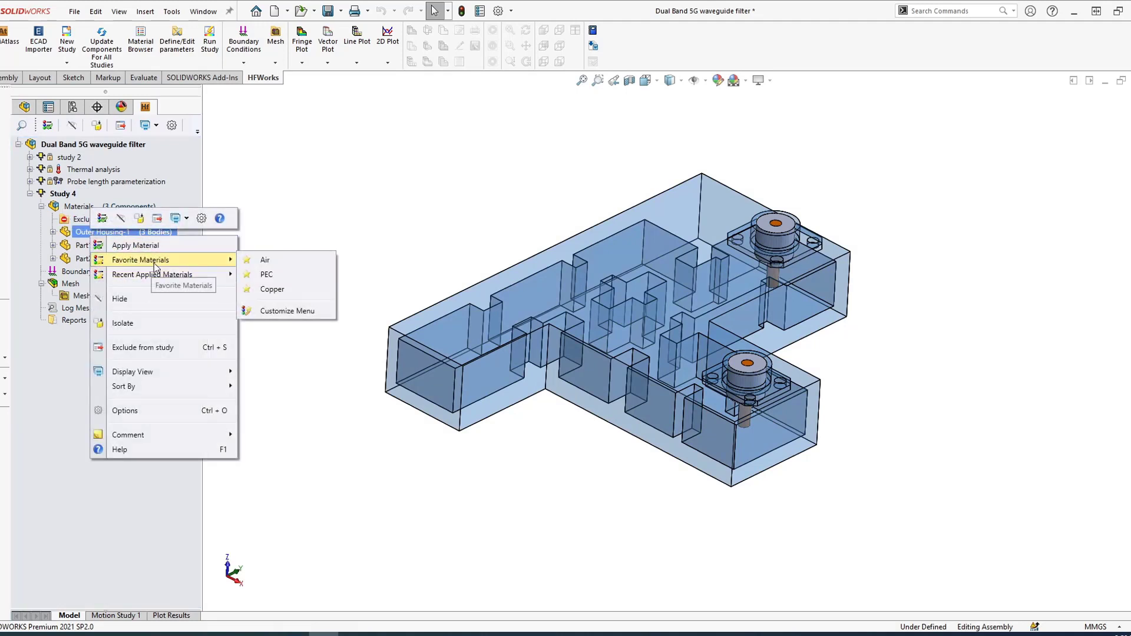
{"action": "left_click", "coordinate": [273, 289]}
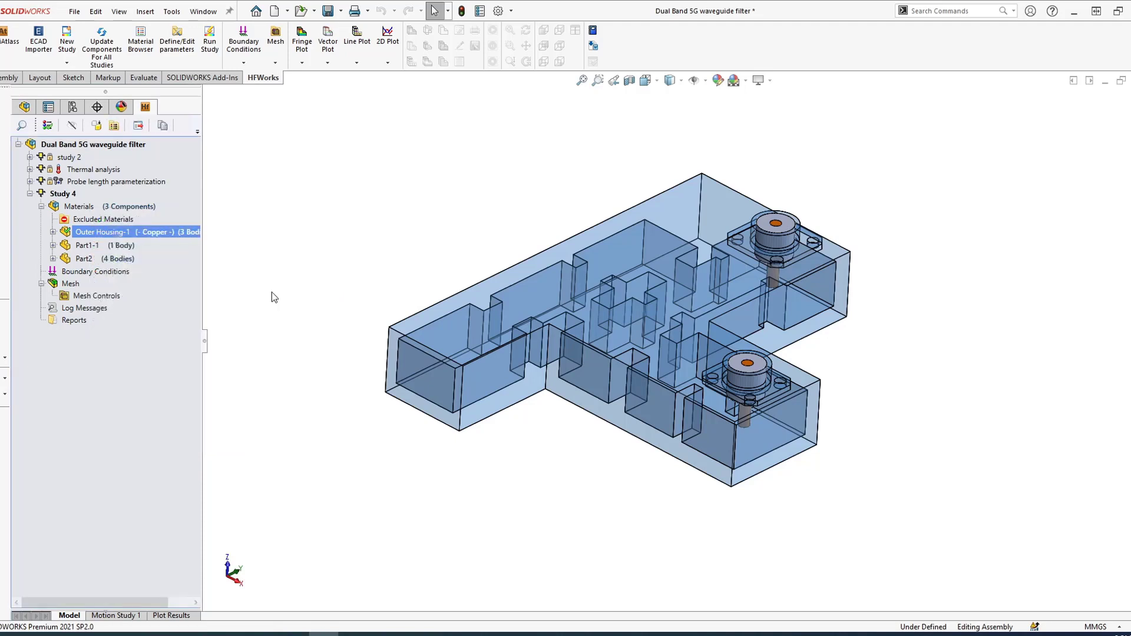
Assign Cellular TFE from the Cables library to Part2's Boss-Extrude1 and Boss-Extrude2 bodies
{"action": "left_click", "coordinate": [109, 246]}
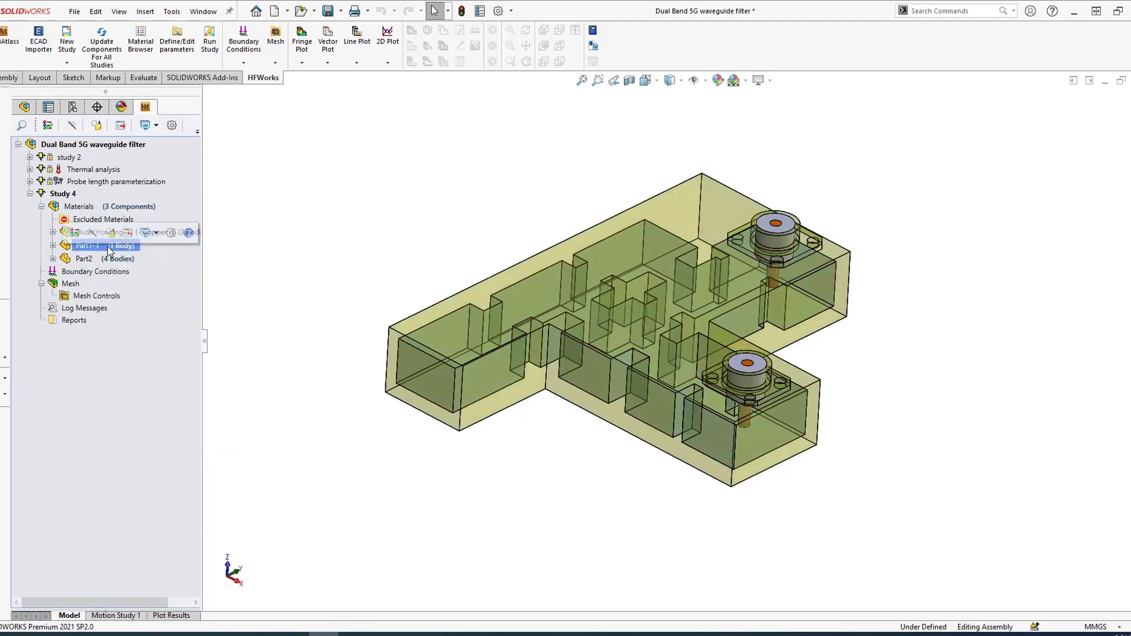
{"action": "left_click", "coordinate": [53, 259]}
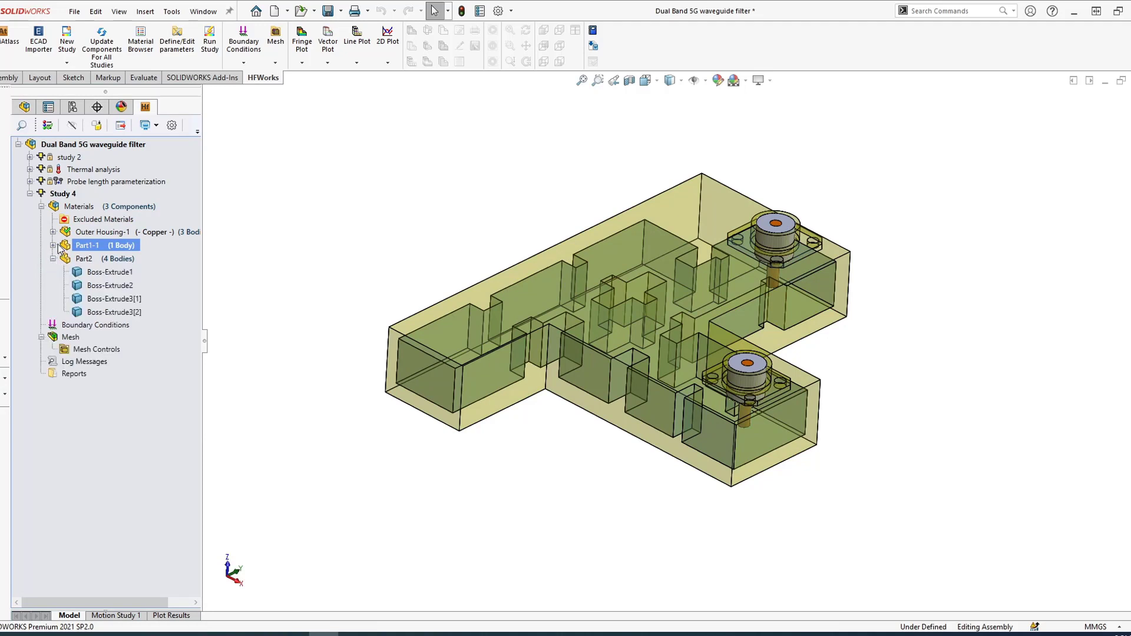
{"action": "left_click", "coordinate": [87, 260], "text": "ctrl"}
{"action": "left_click", "coordinate": [87, 260]}
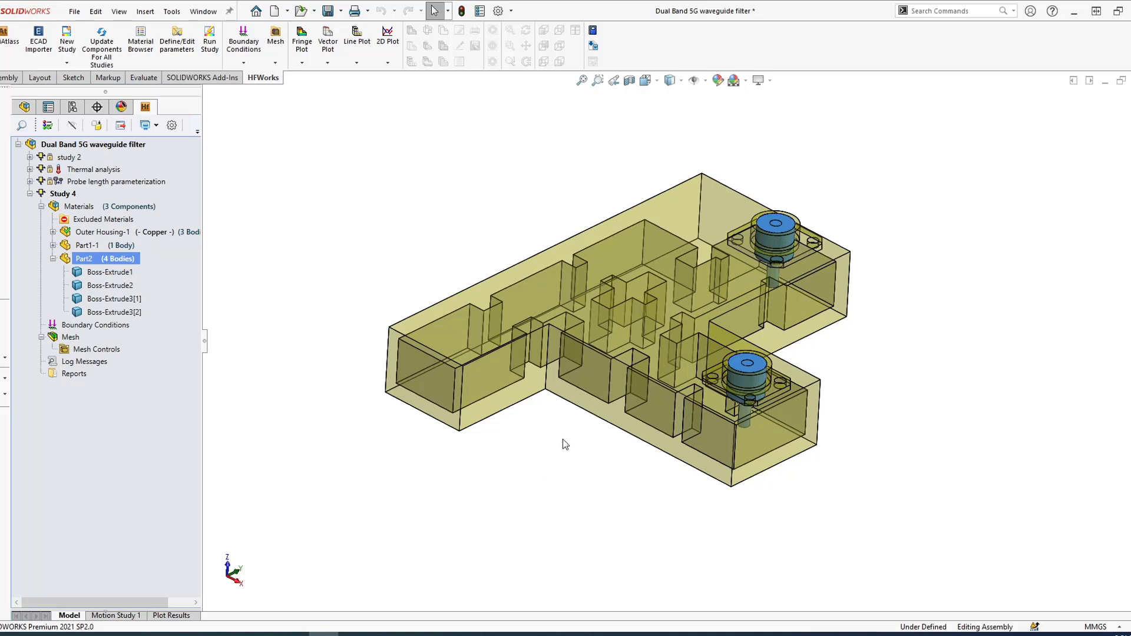
{"action": "left_click", "coordinate": [99, 283], "text": "ctrl"}
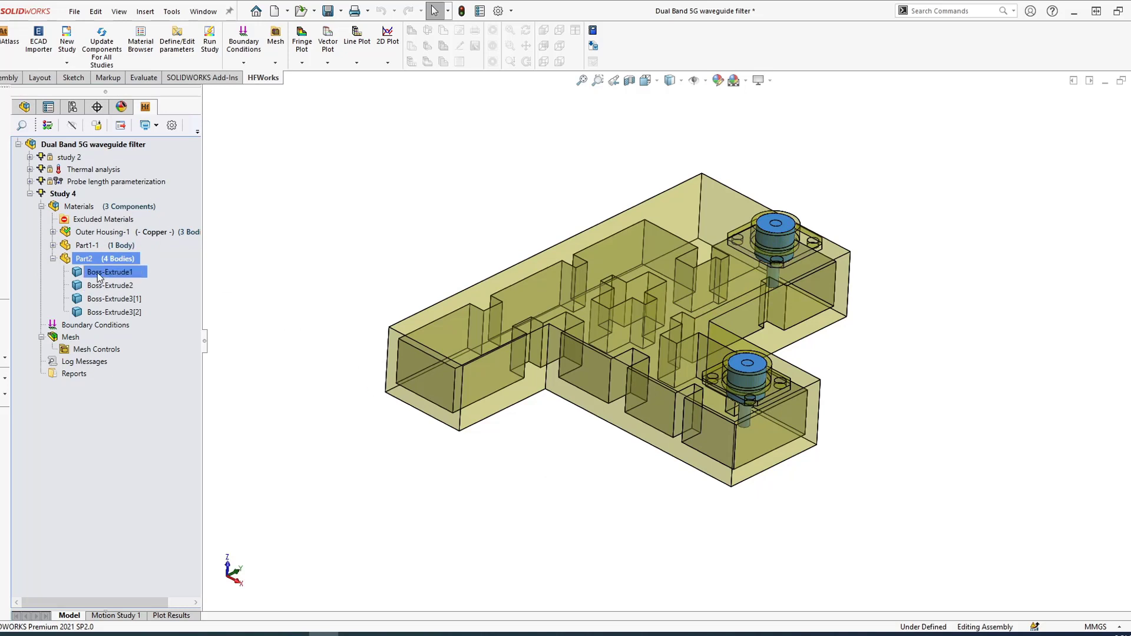
{"action": "left_click", "coordinate": [106, 272], "text": "ctrl"}
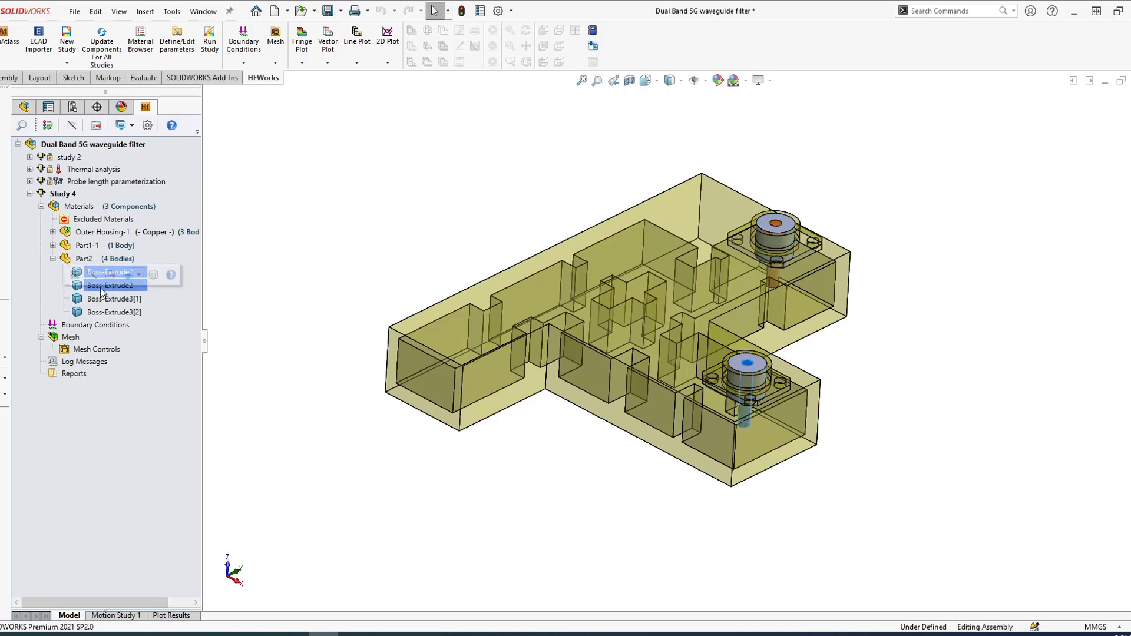
{"action": "right_click", "coordinate": [104, 285]}
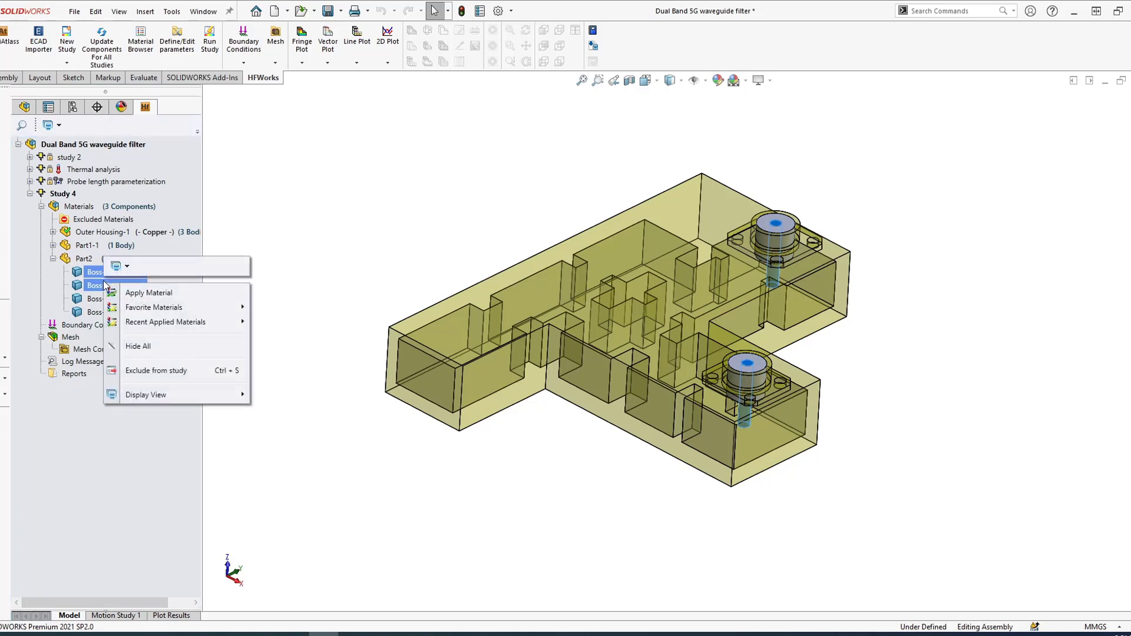
{"action": "left_click", "coordinate": [136, 293]}
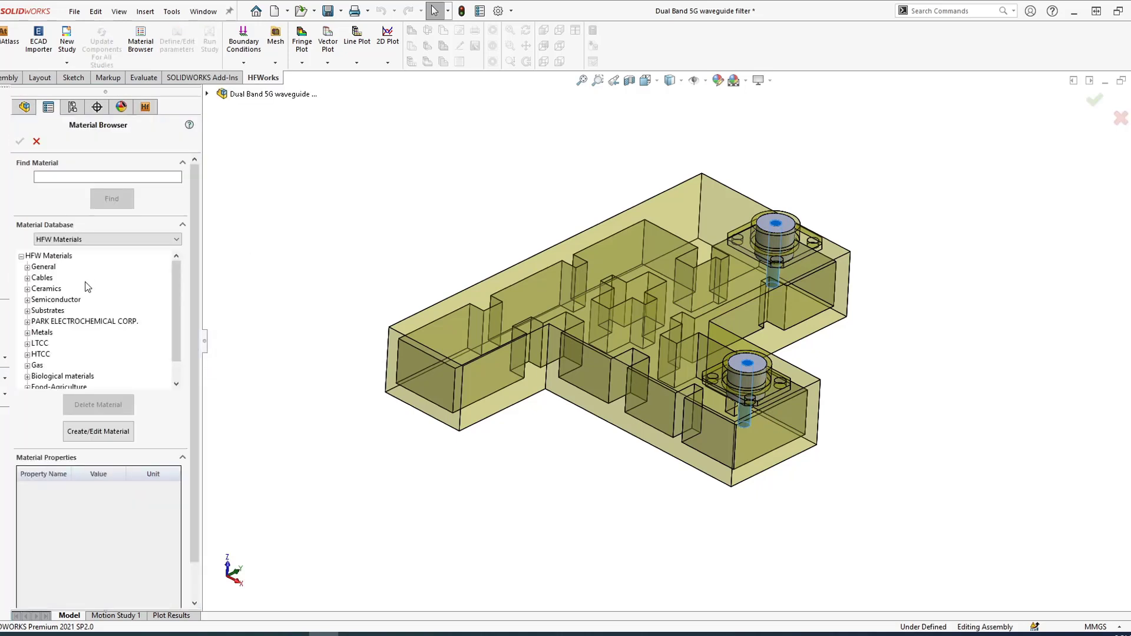
{"action": "left_click", "coordinate": [28, 280]}
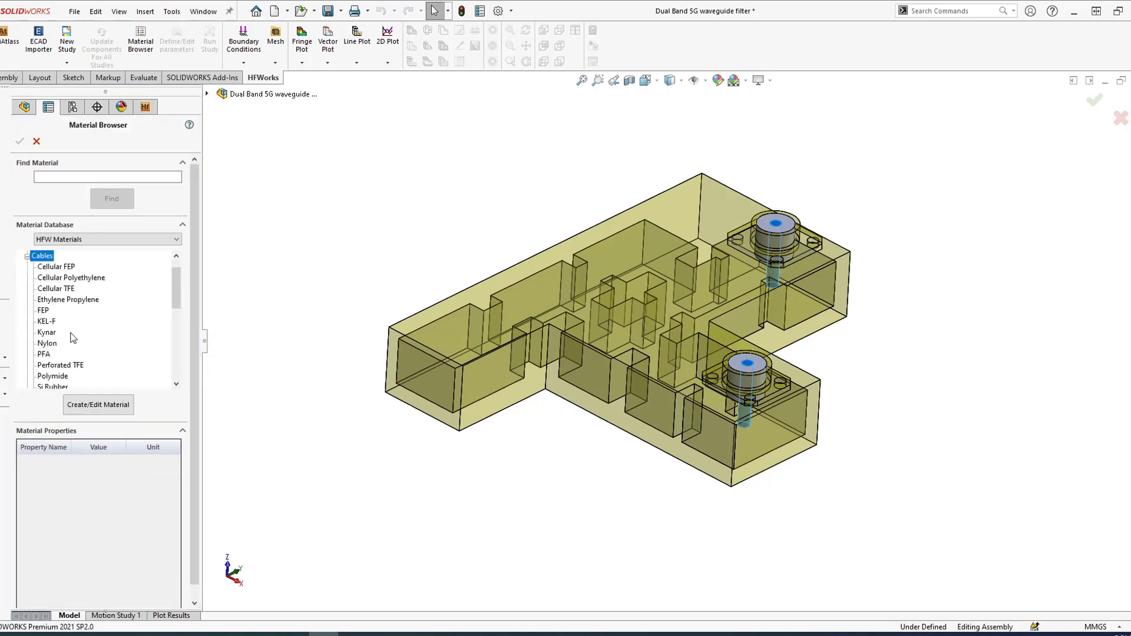
{"action": "left_click", "coordinate": [54, 288]}
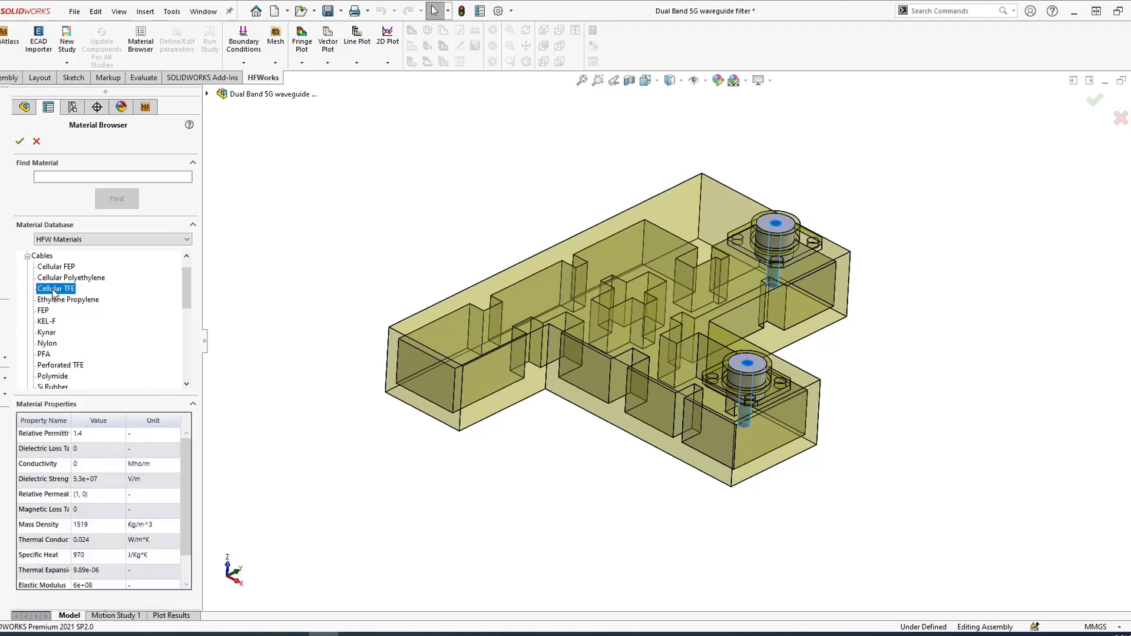
{"action": "left_click", "coordinate": [21, 142]}
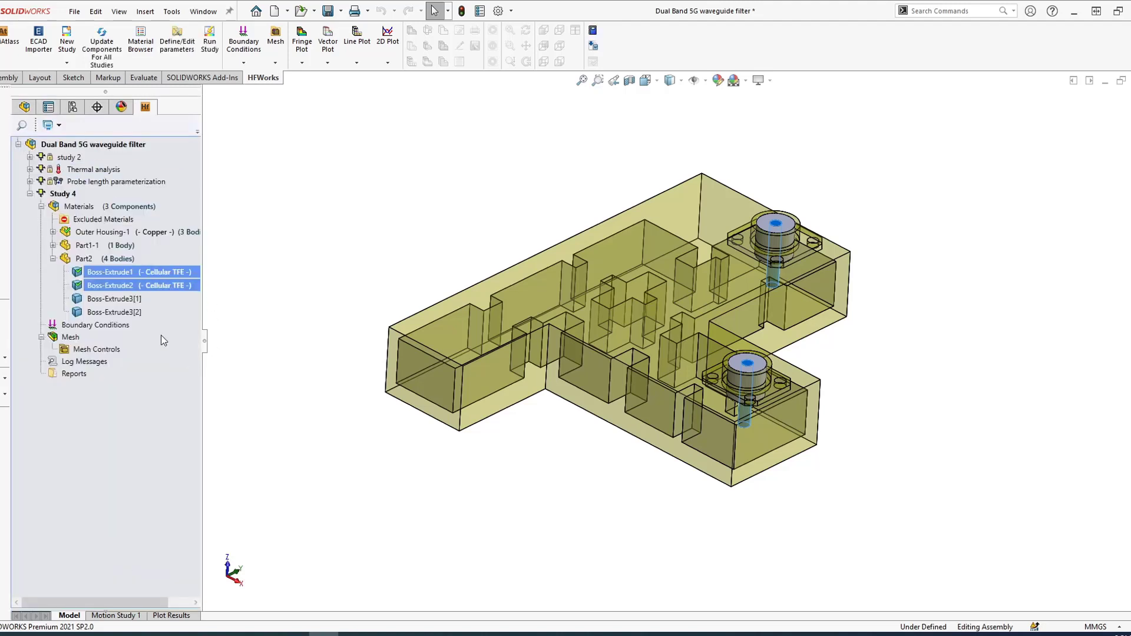
Make both Boss-Extrude3[1] and Boss-Extrude3[2] bodies Copper
{"action": "left_click", "coordinate": [112, 299], "text": "ctrl"}
{"action": "left_click", "coordinate": [130, 302]}
{"action": "left_click", "coordinate": [129, 313], "text": "ctrl"}
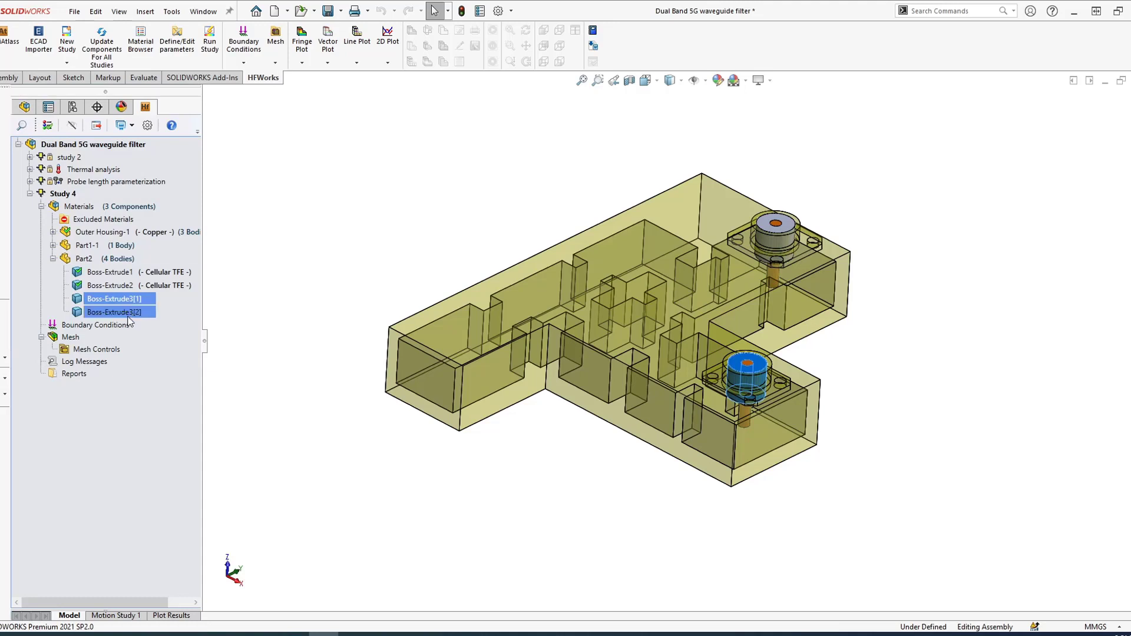
{"action": "right_click", "coordinate": [126, 313]}
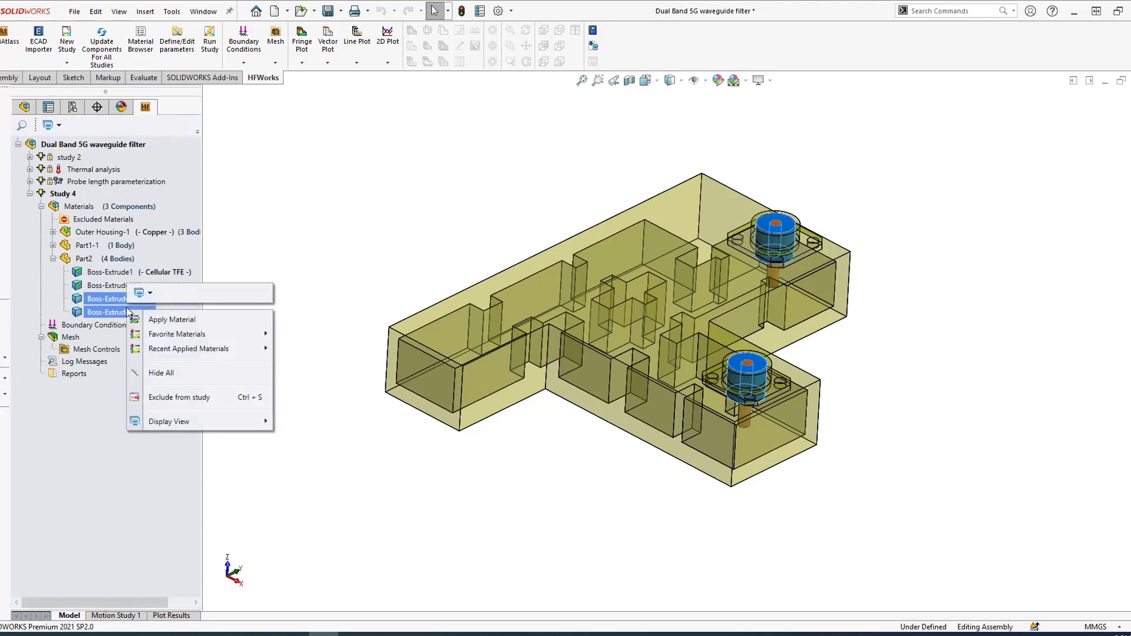
{"action": "mouse_move", "coordinate": [203, 348]}
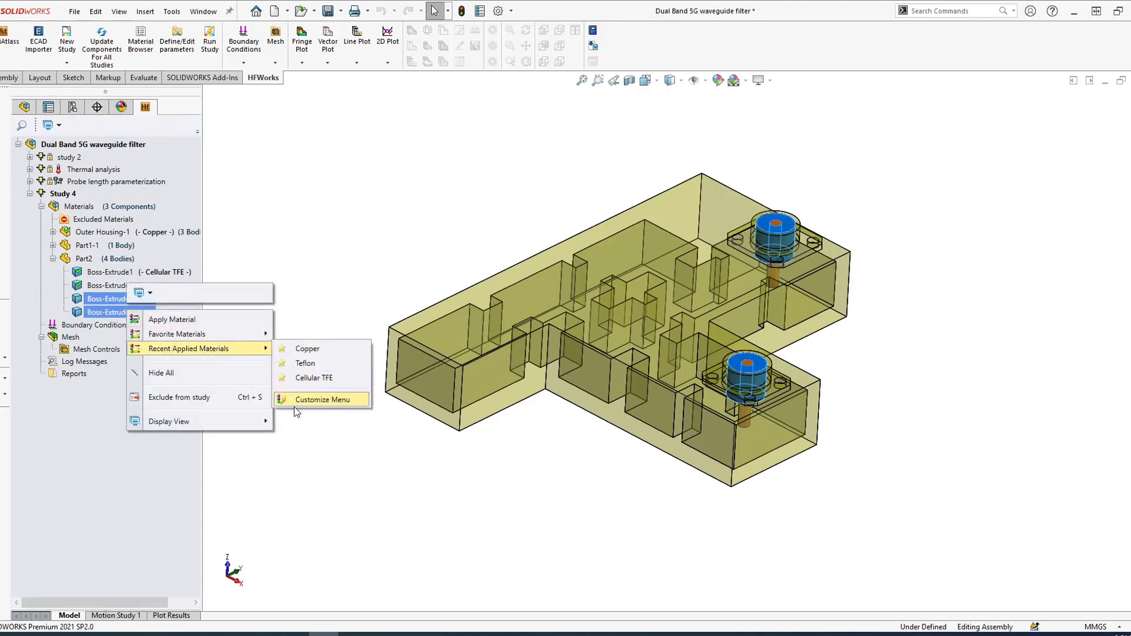
{"action": "left_click", "coordinate": [328, 349]}
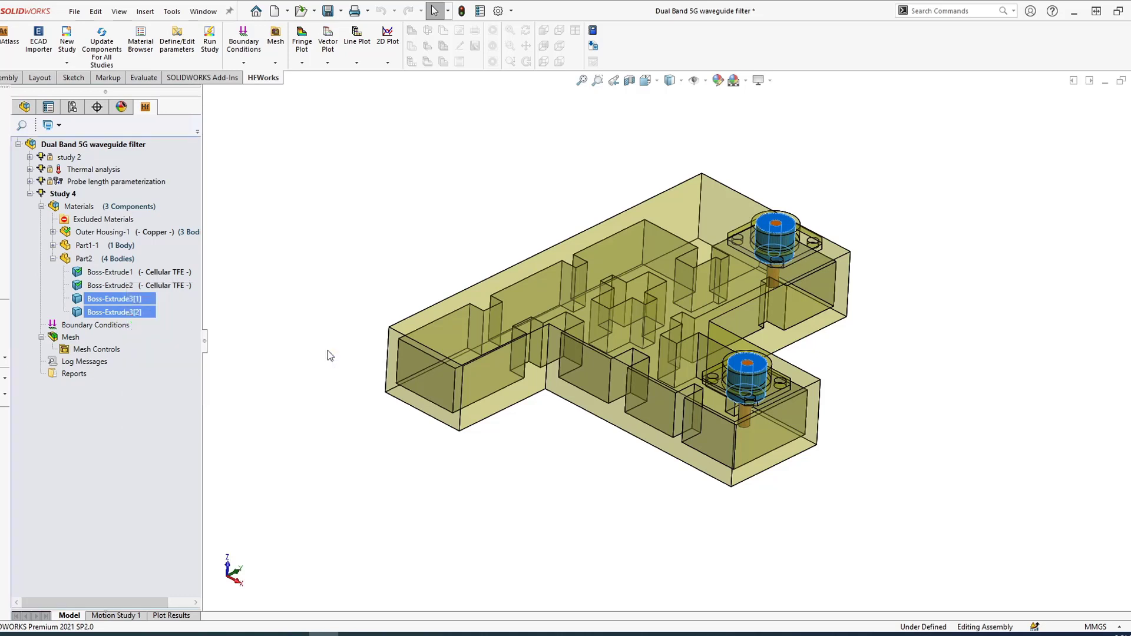
Assign Air to Part1-1 from Favorite Materials
{"action": "left_click", "coordinate": [114, 248]}
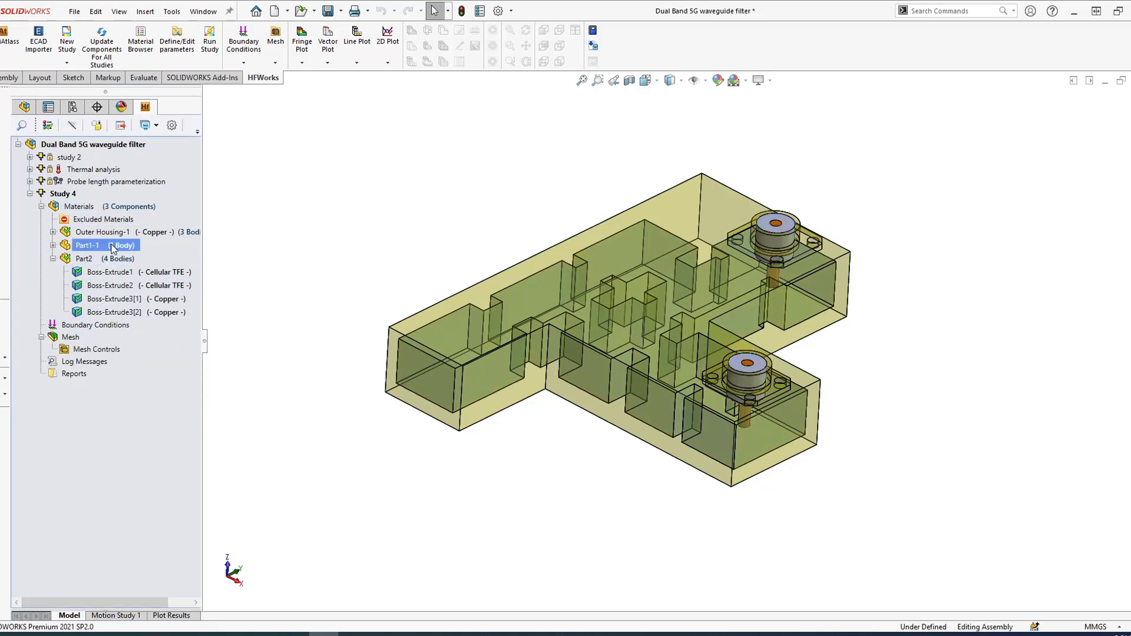
{"action": "right_click", "coordinate": [113, 248]}
{"action": "mouse_move", "coordinate": [198, 287]}
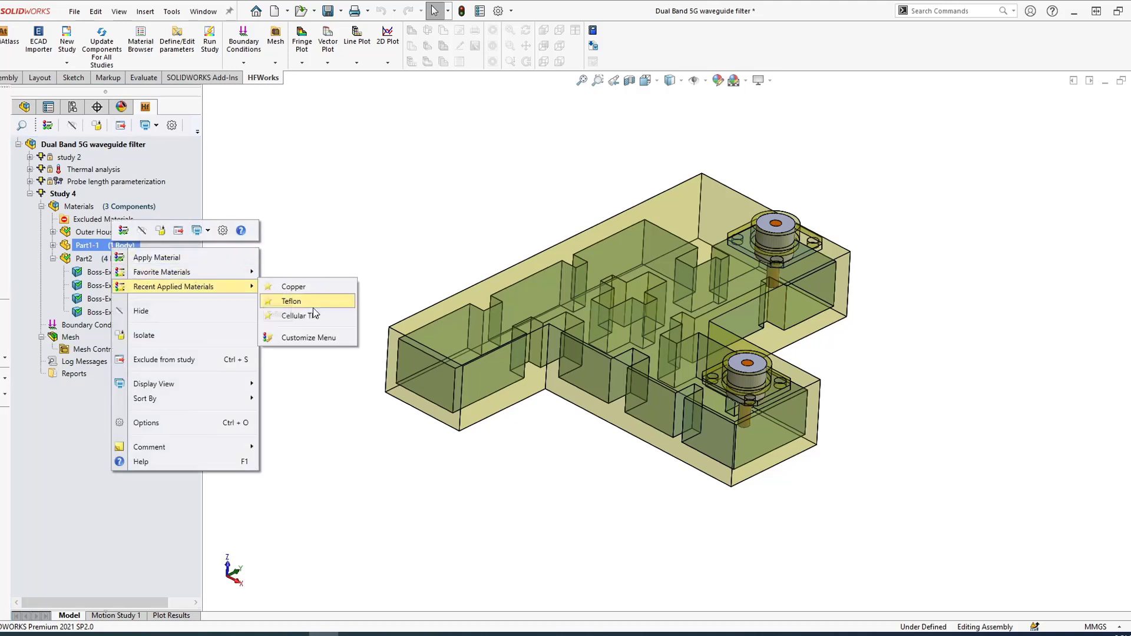
{"action": "mouse_move", "coordinate": [242, 272]}
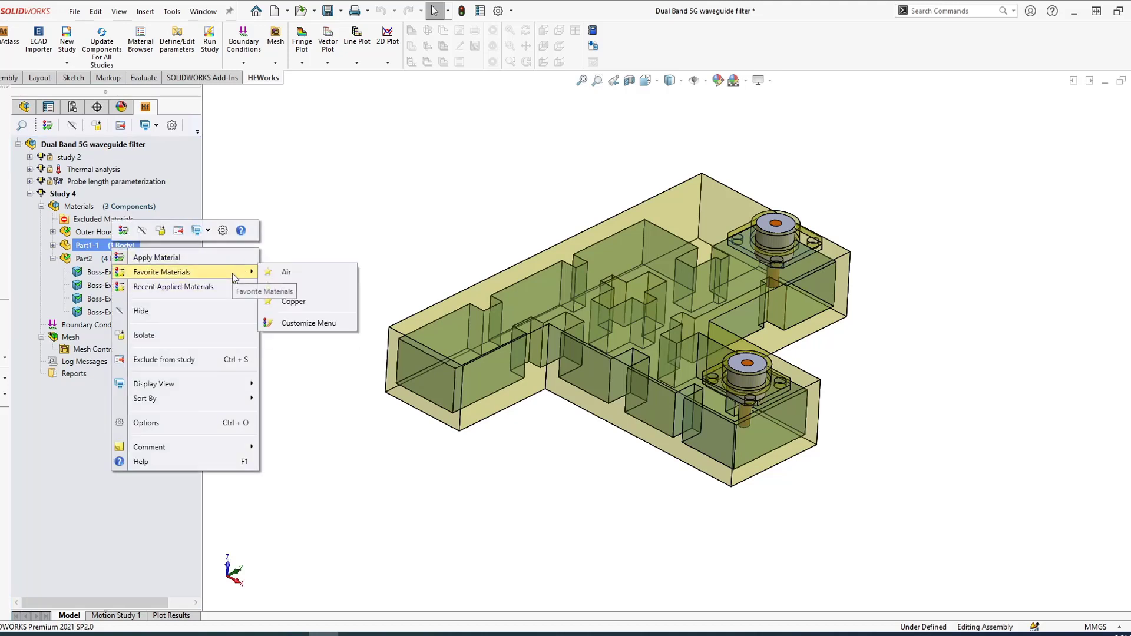
{"action": "left_click", "coordinate": [289, 272]}
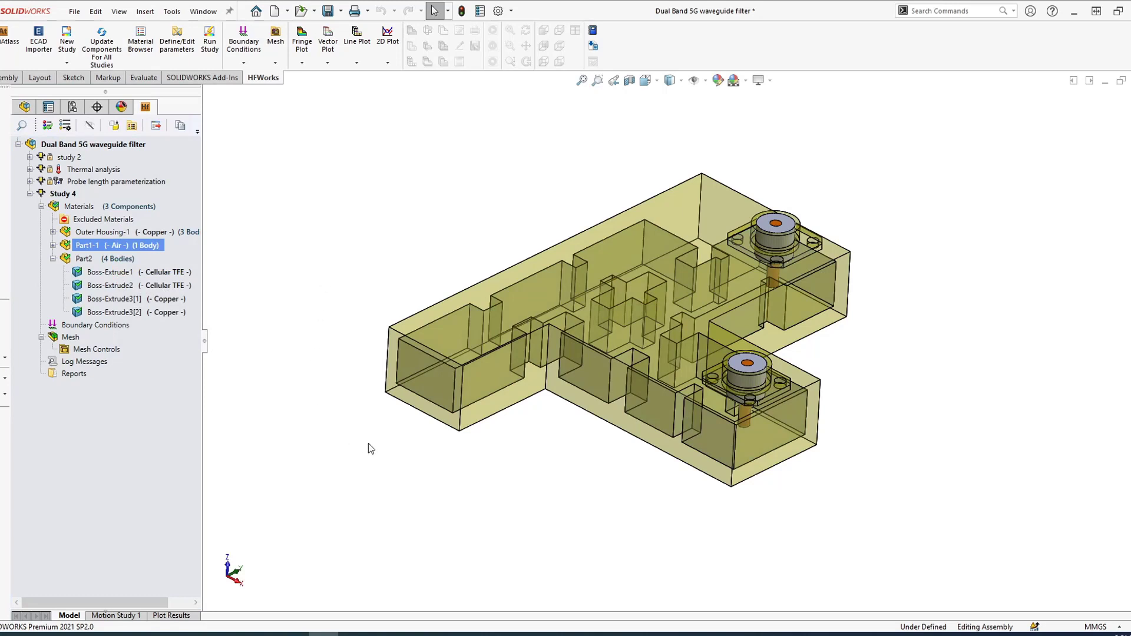
Add port 1 on the lower connector face and port 2 on the upper connector face
{"action": "right_click", "coordinate": [129, 327]}
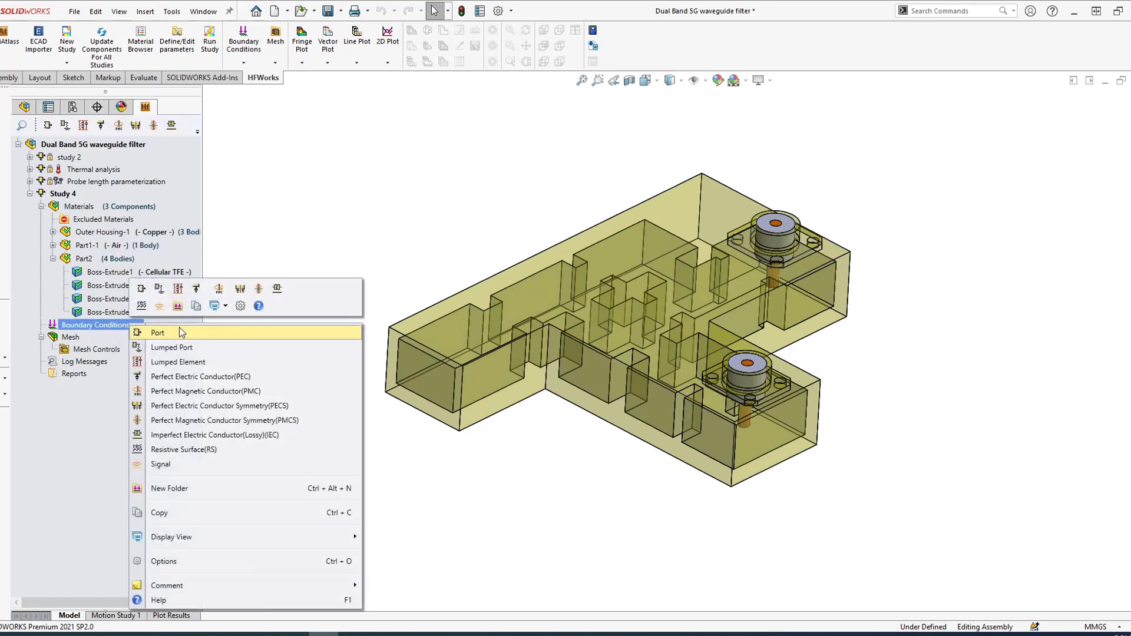
{"action": "left_click", "coordinate": [179, 332]}
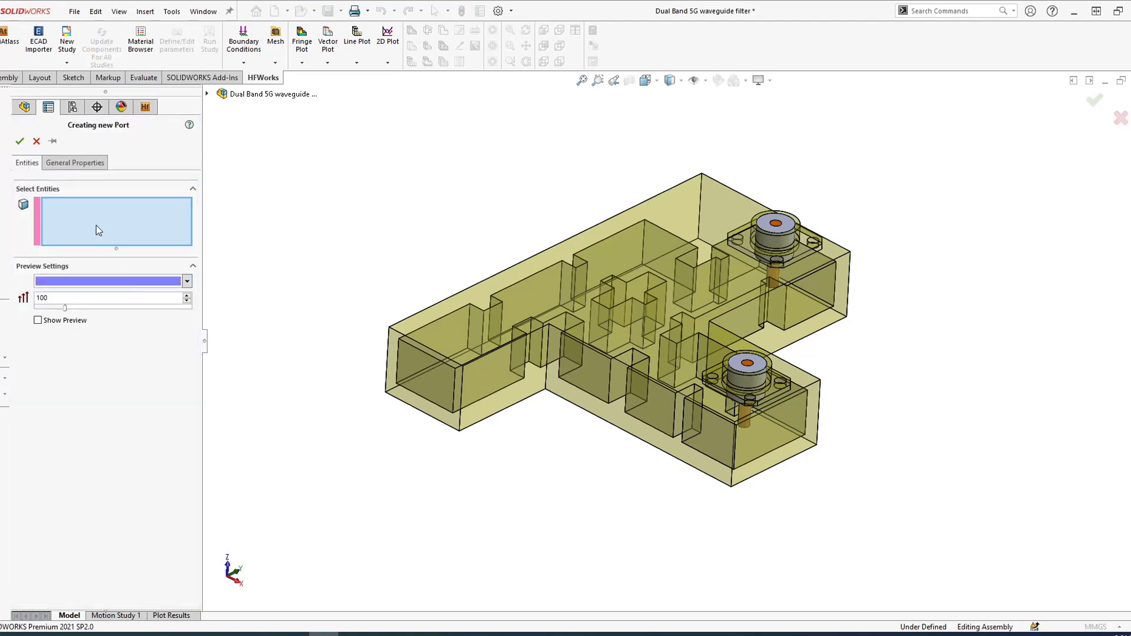
{"action": "left_click", "coordinate": [760, 368]}
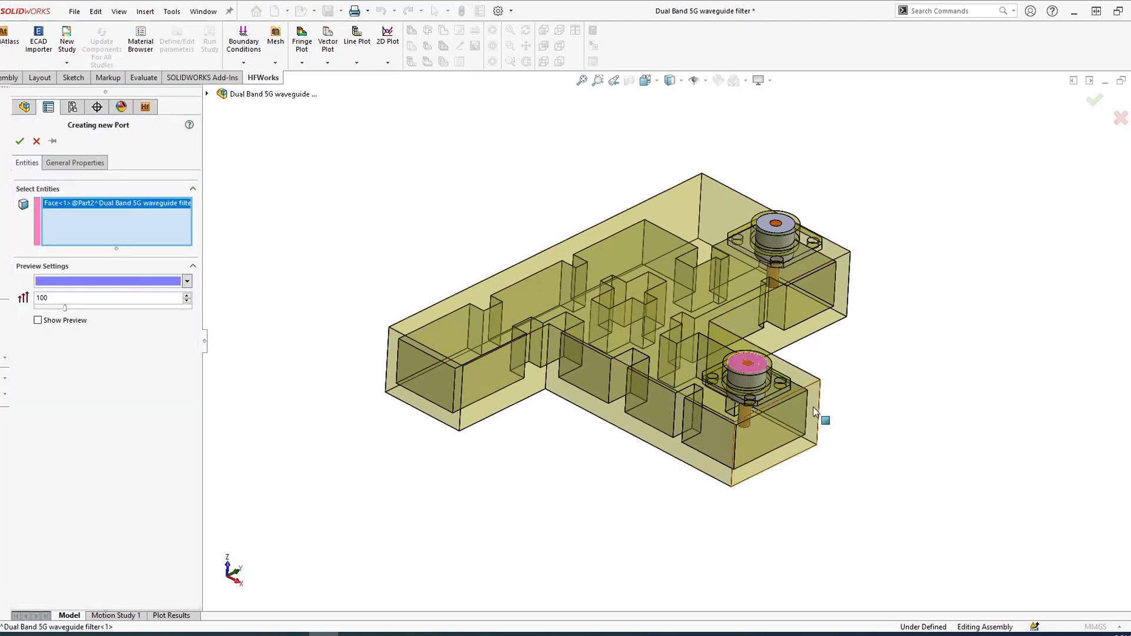
{"action": "left_click", "coordinate": [19, 142]}
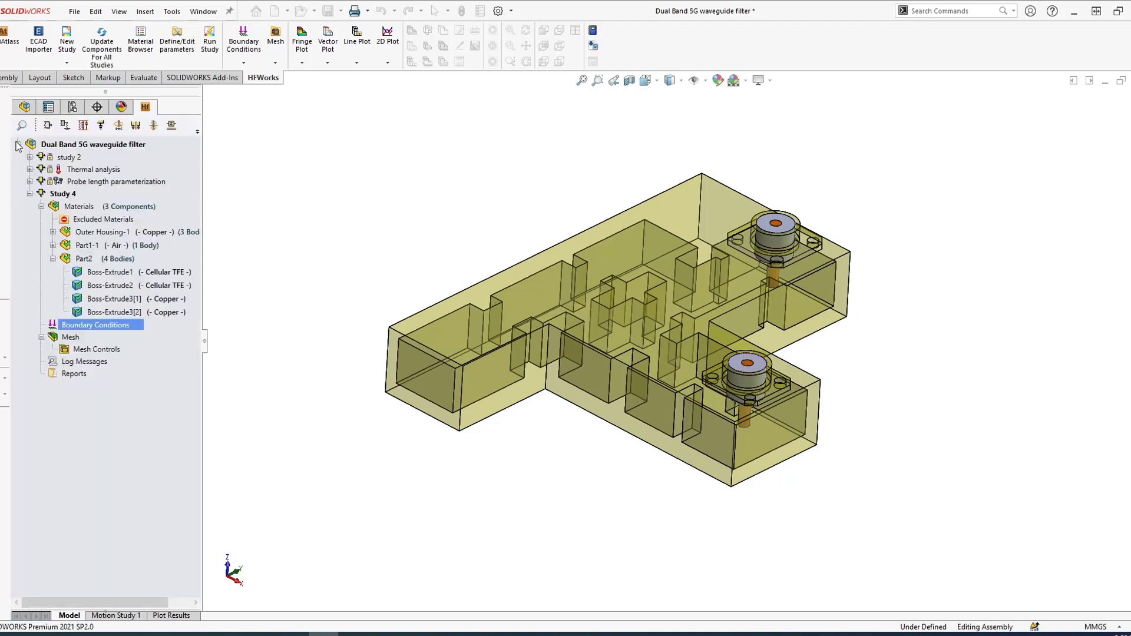
{"action": "right_click", "coordinate": [117, 327]}
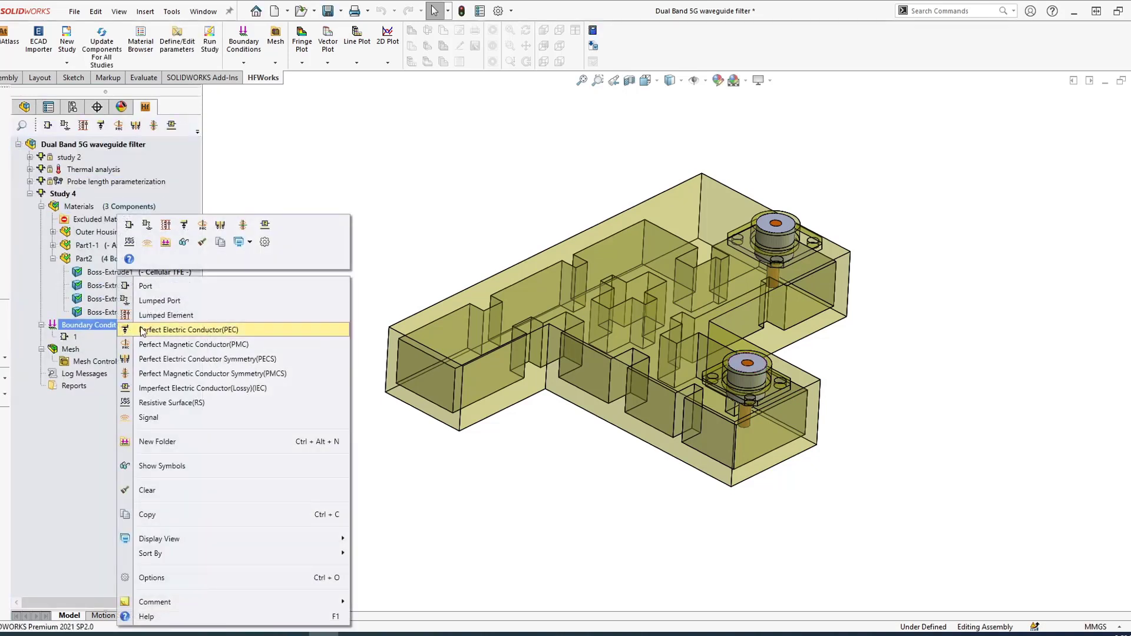
{"action": "left_click", "coordinate": [163, 284]}
{"action": "left_click", "coordinate": [788, 225]}
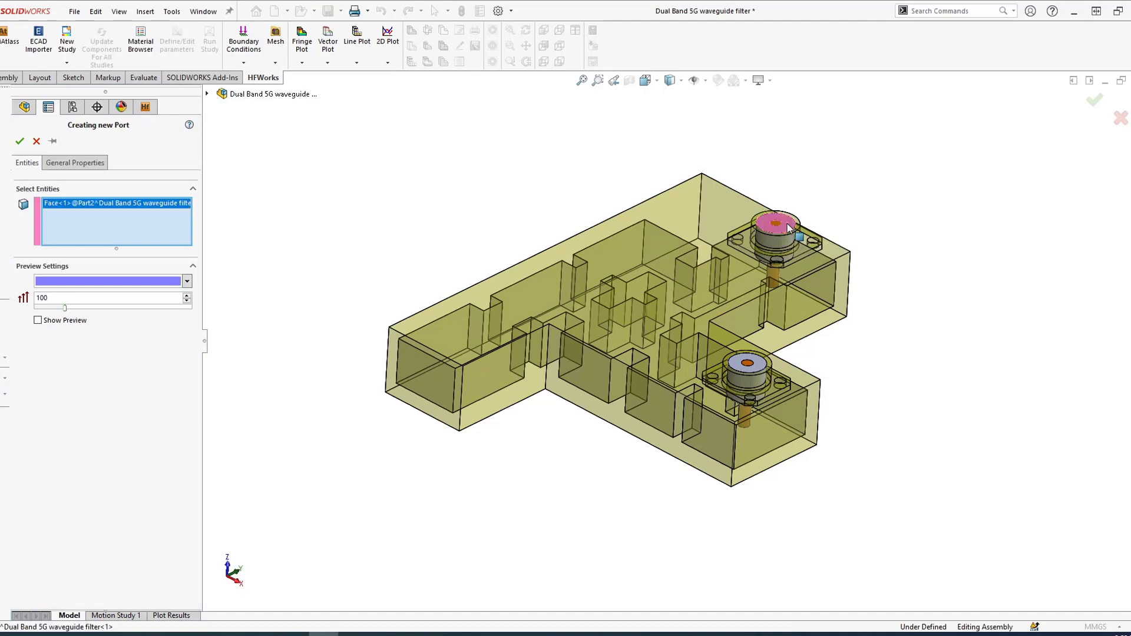
{"action": "left_click", "coordinate": [20, 141]}
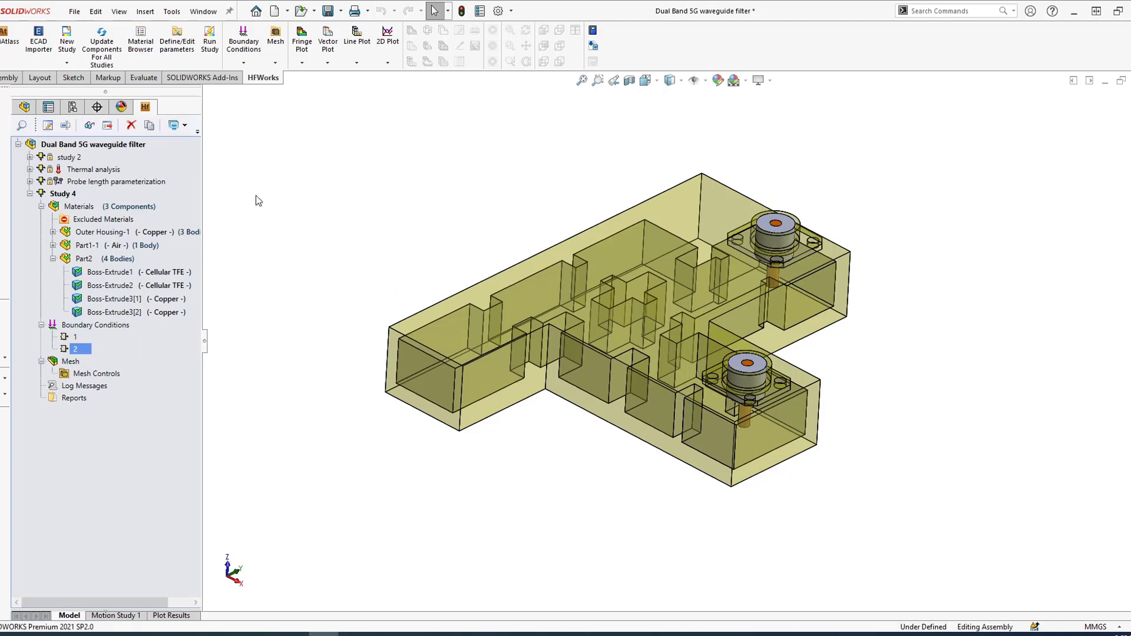
Expand study 2 and open its Results Table
{"action": "left_click", "coordinate": [39, 156]}
{"action": "left_click", "coordinate": [30, 157]}
{"action": "left_click", "coordinate": [274, 220]}
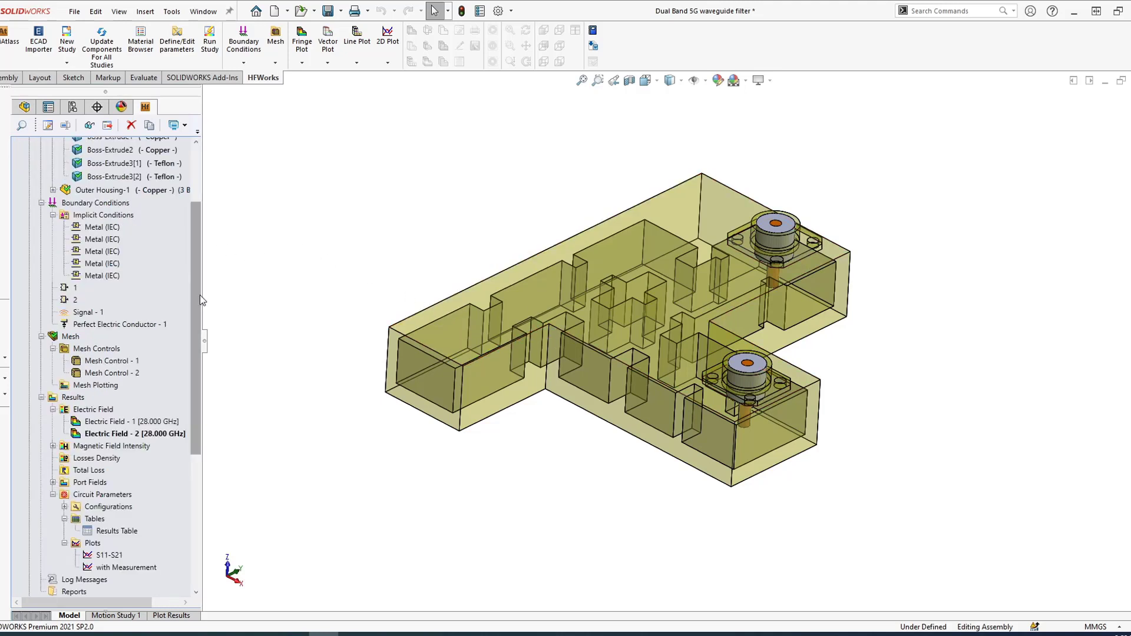
{"action": "left_click_drag", "start_coordinate": [197, 296], "coordinate": [258, 476]}
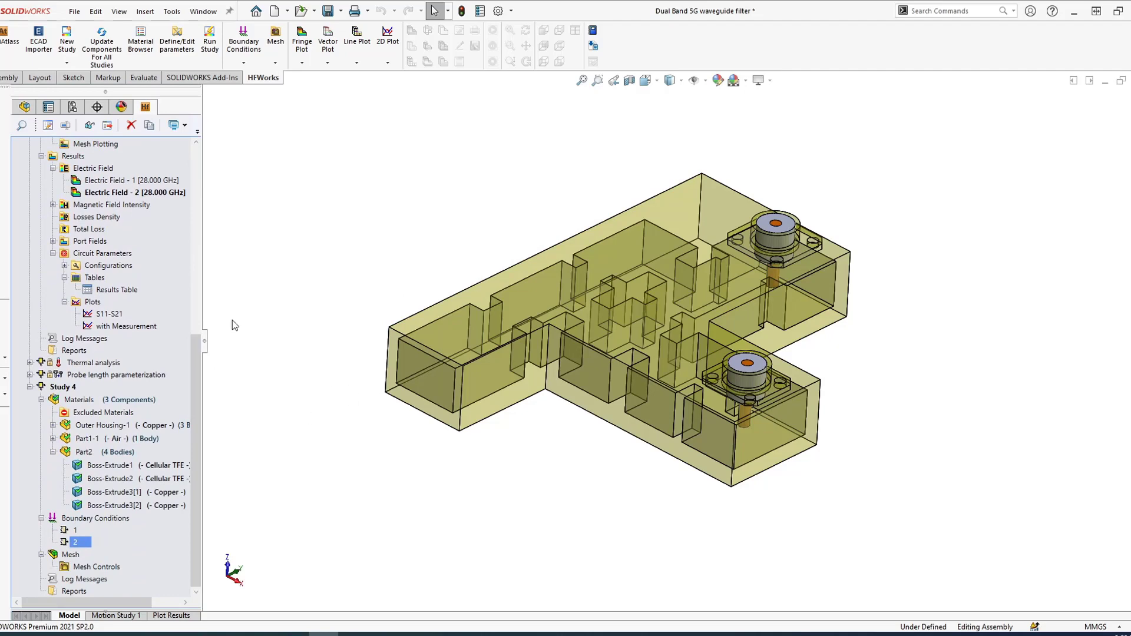
{"action": "left_click", "coordinate": [111, 290]}
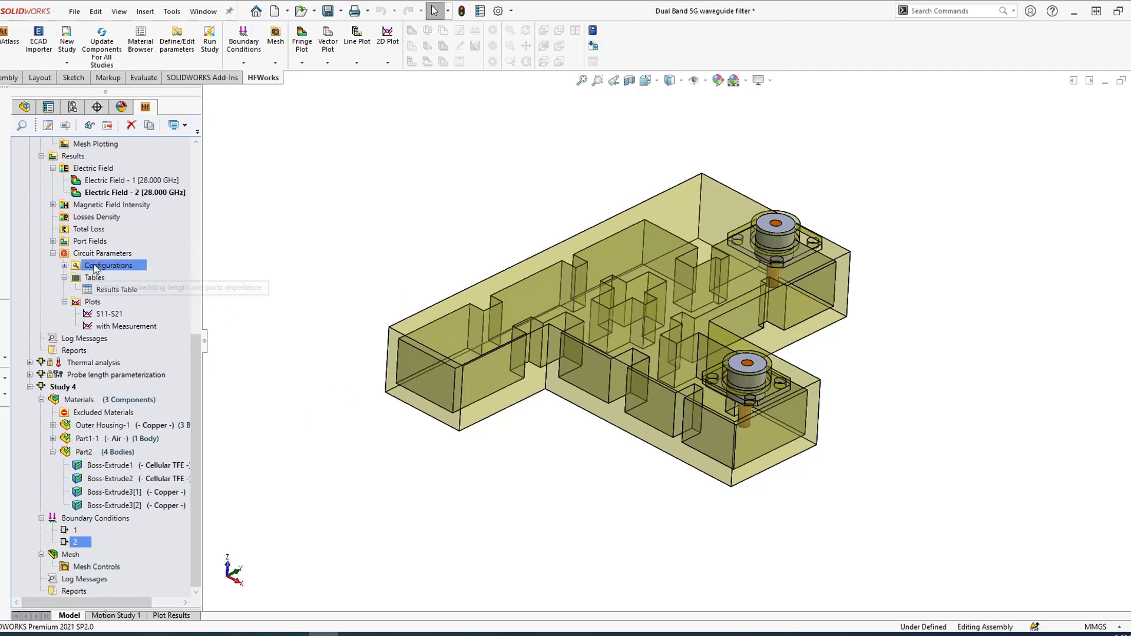
{"action": "double_click", "coordinate": [88, 290]}
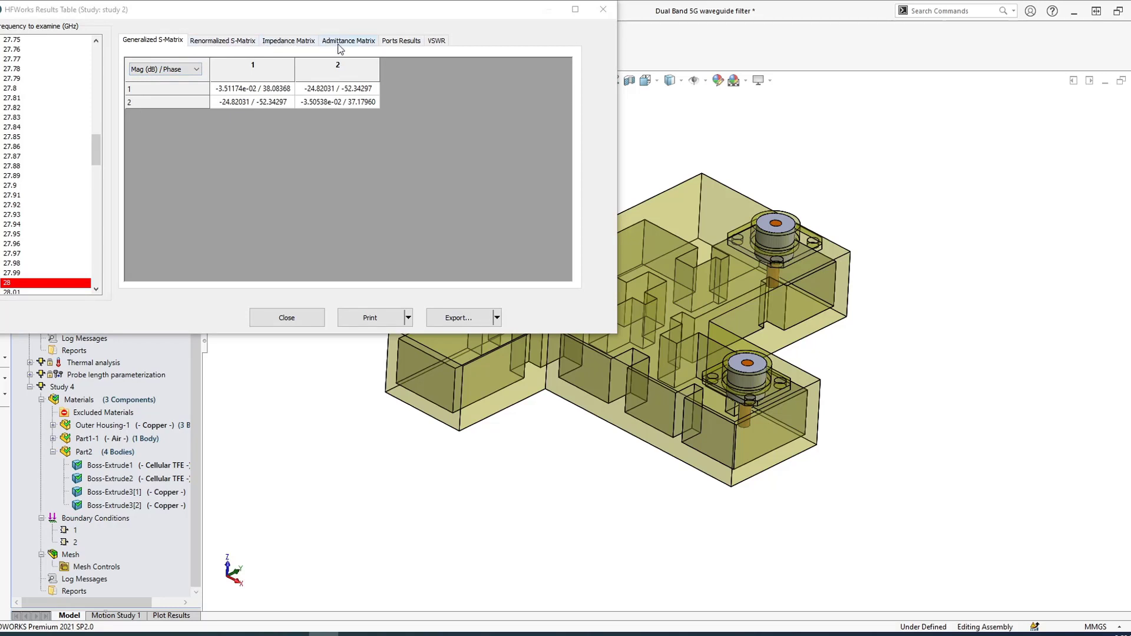
Review Ports Results from 27.88 to 27.77 GHz, return to the Generalized S-Matrix, and close the table
{"action": "left_click", "coordinate": [404, 43]}
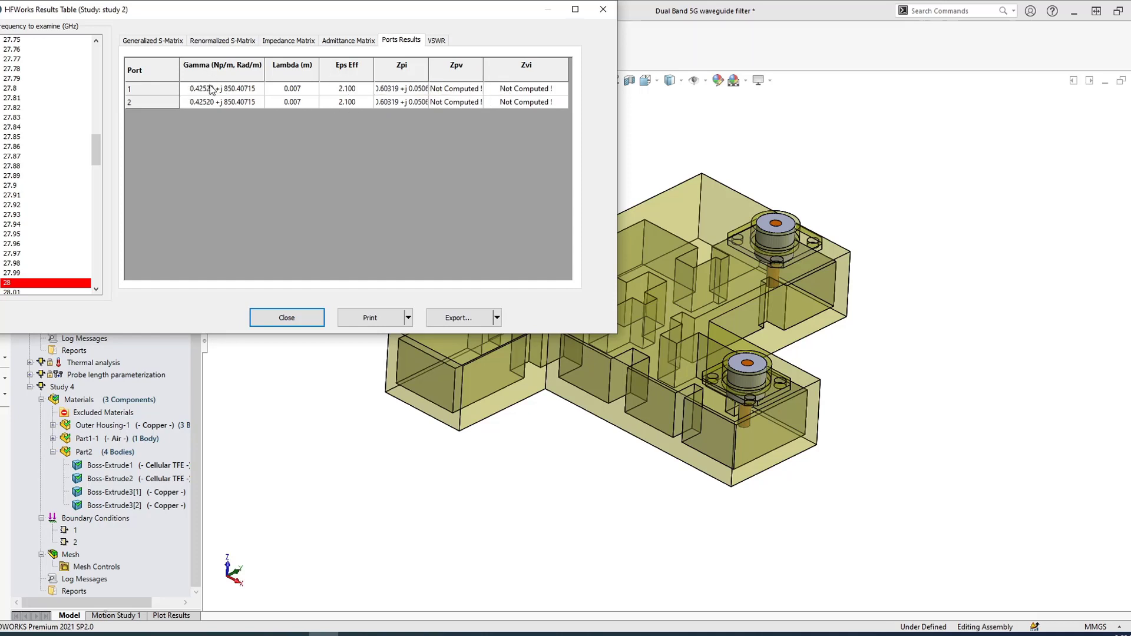
{"action": "left_click", "coordinate": [12, 167]}
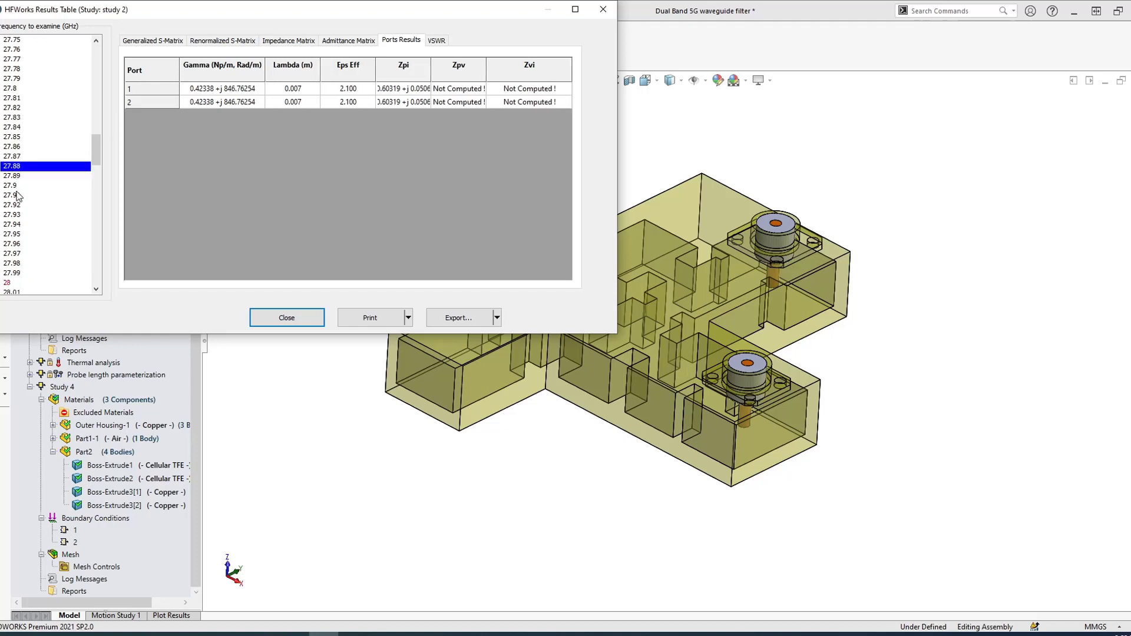
{"action": "left_click", "coordinate": [12, 195]}
{"action": "left_click", "coordinate": [12, 117]}
{"action": "left_click", "coordinate": [14, 79]}
{"action": "left_click", "coordinate": [13, 58]}
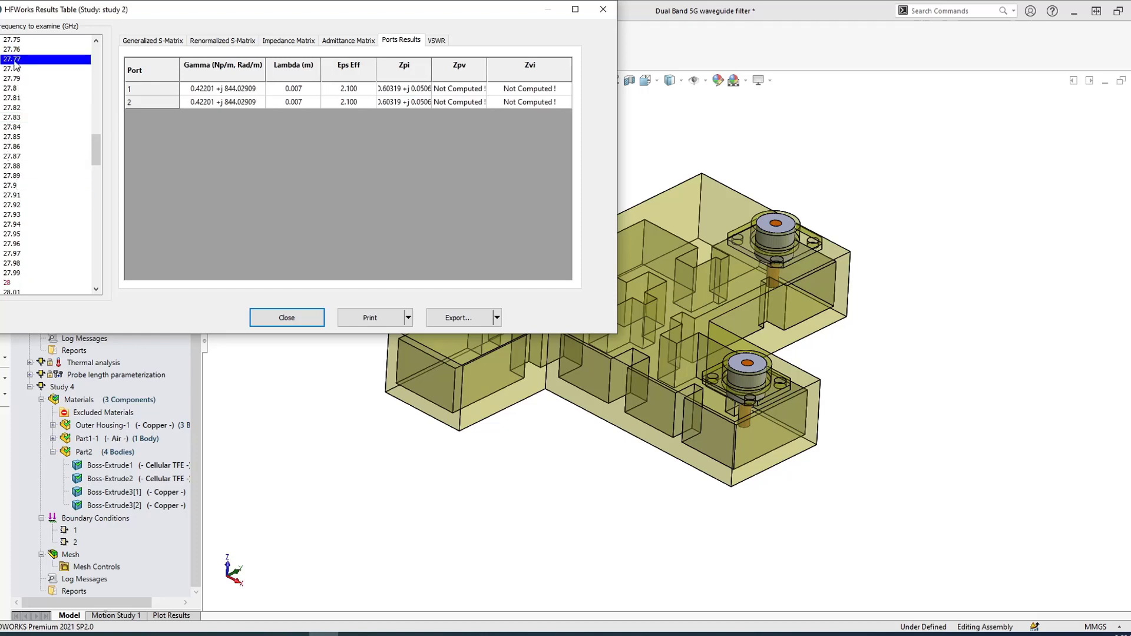
{"action": "left_click", "coordinate": [169, 40]}
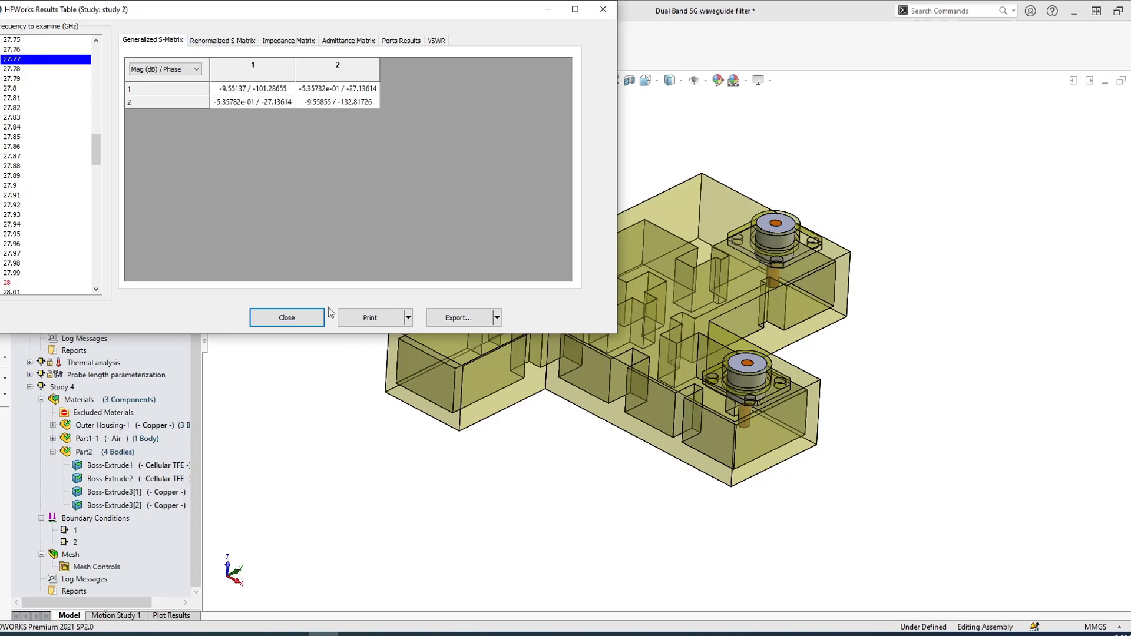
{"action": "left_click", "coordinate": [287, 318]}
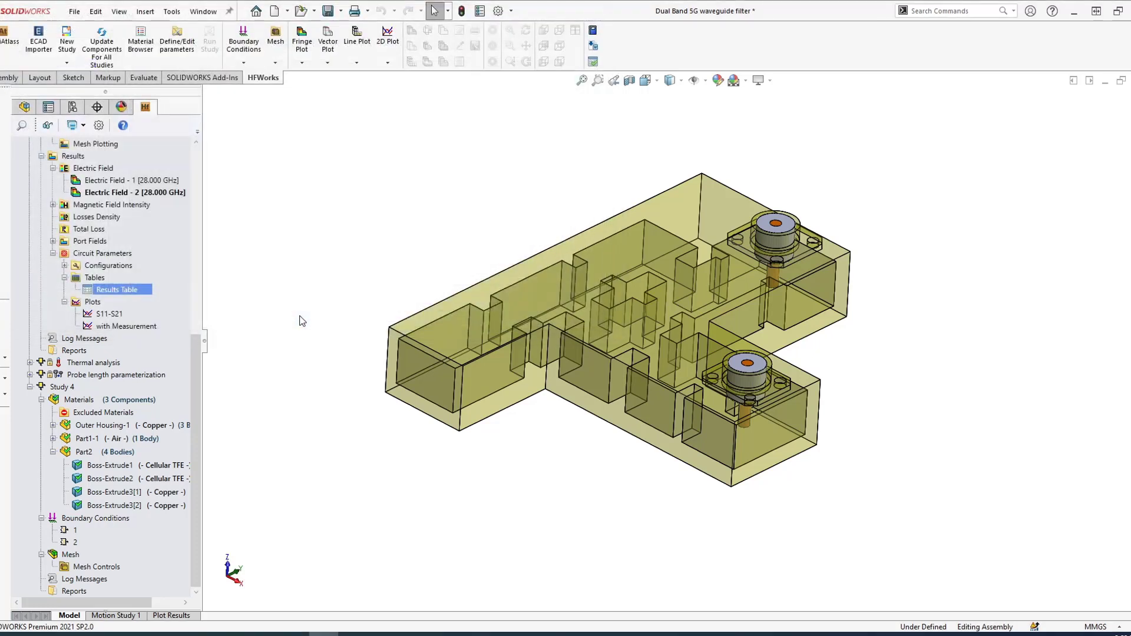
Preview the existing S11-S21 plot, then start a new 2D electrical parameter plot
{"action": "left_click", "coordinate": [94, 303]}
{"action": "left_click", "coordinate": [96, 313]}
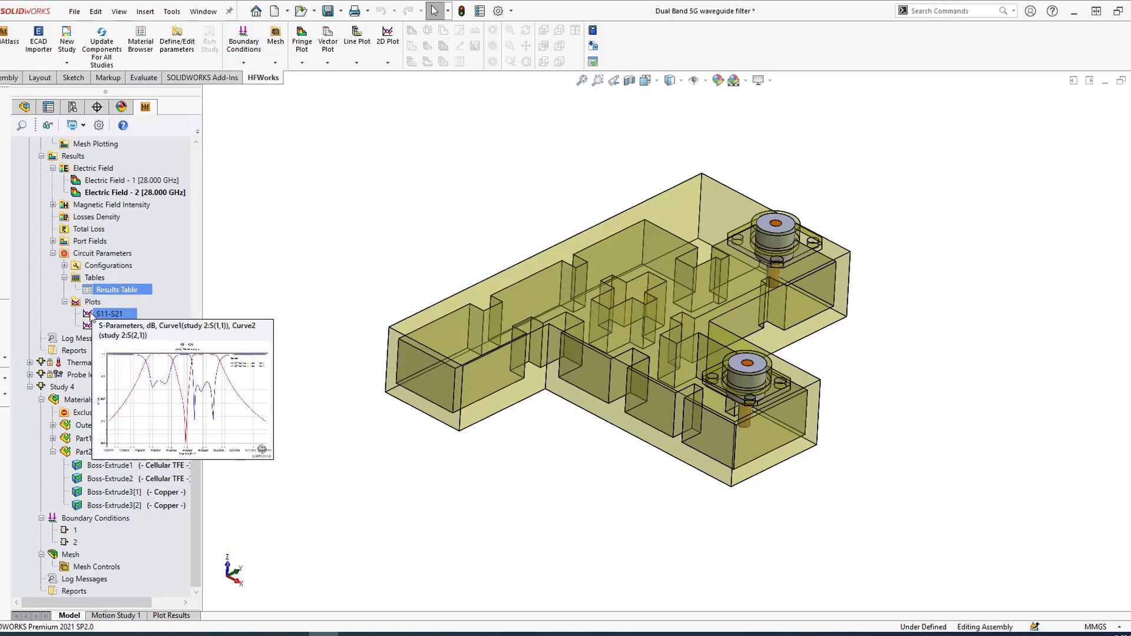
{"action": "left_click", "coordinate": [91, 304]}
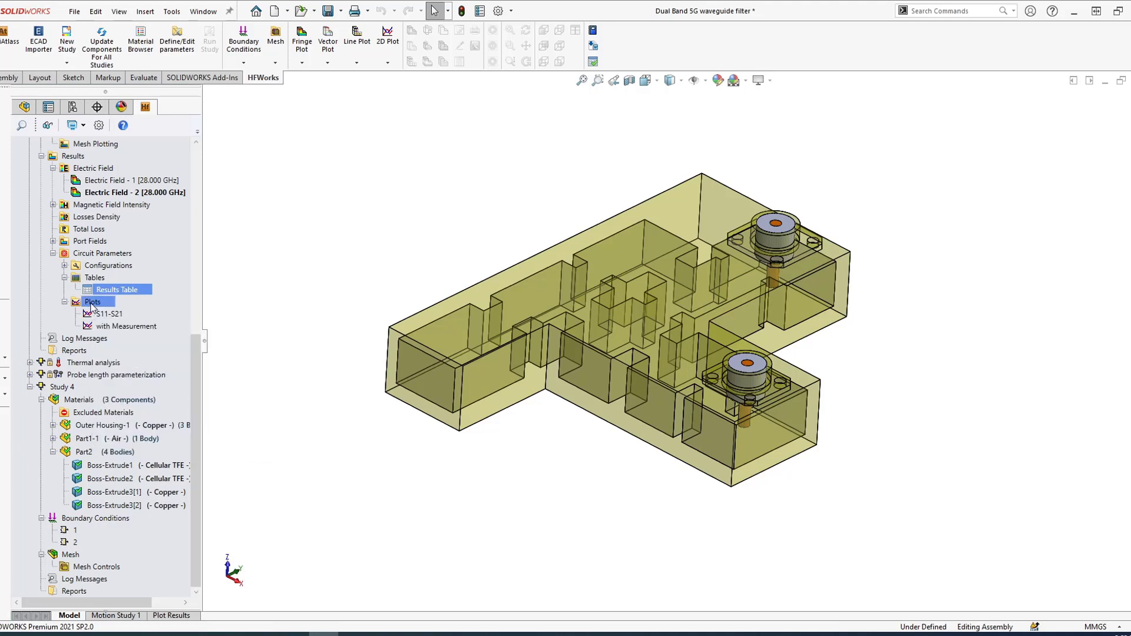
{"action": "right_click", "coordinate": [92, 307]}
{"action": "left_click", "coordinate": [123, 316]}
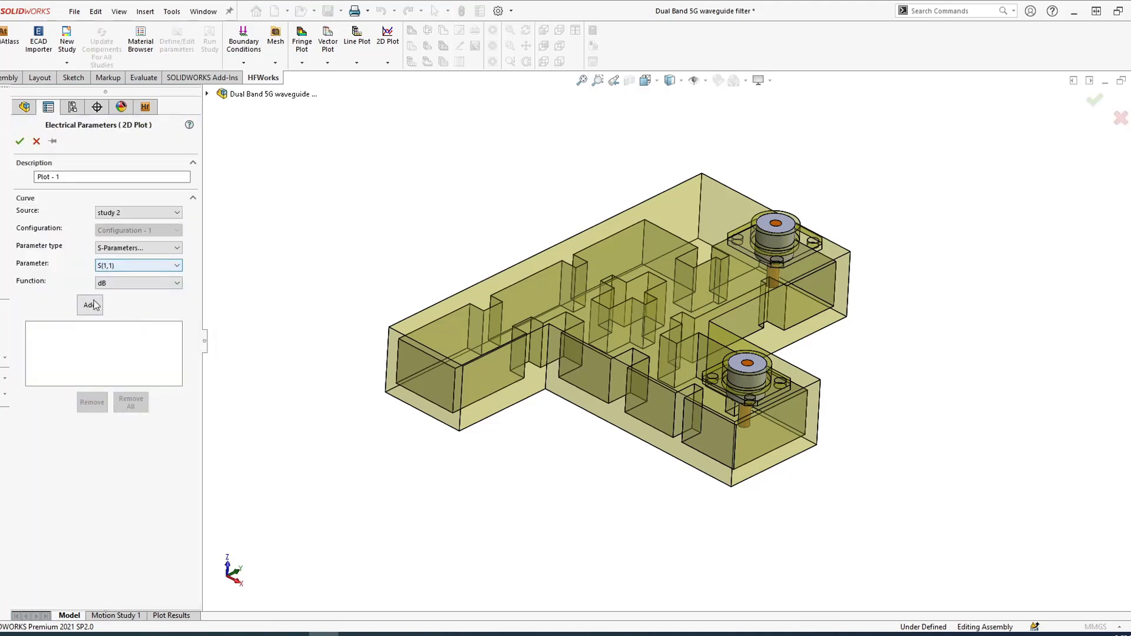
Add S(1,1) and S(1,2) curves in dB as Plot - 1, view its chart, and close it
{"action": "left_click", "coordinate": [89, 305]}
{"action": "left_click", "coordinate": [133, 266]}
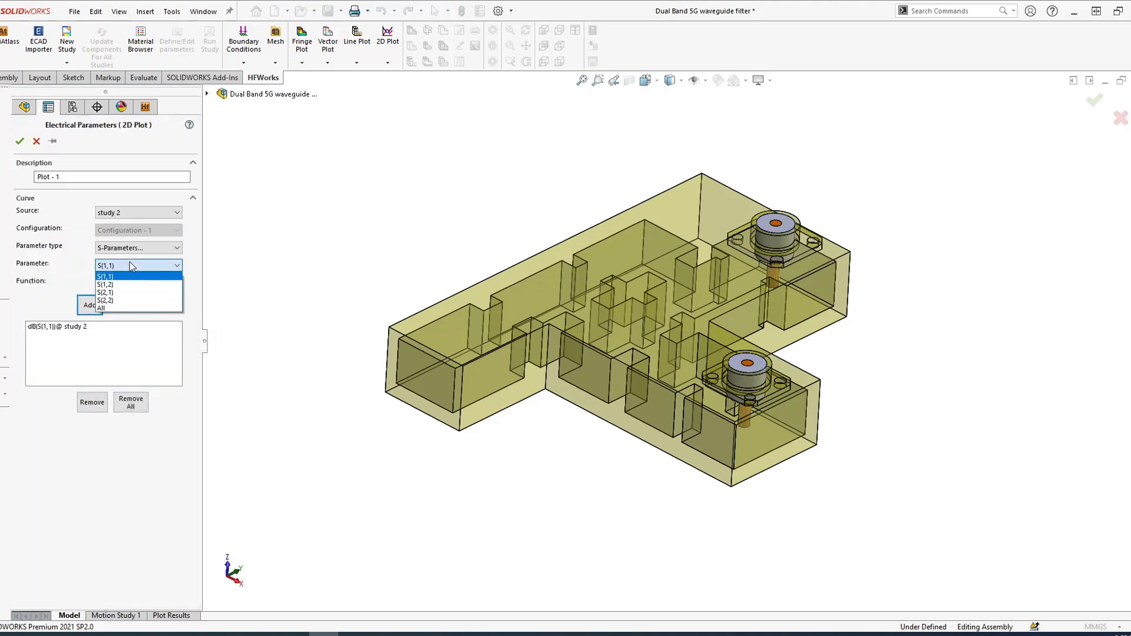
{"action": "left_click", "coordinate": [126, 284]}
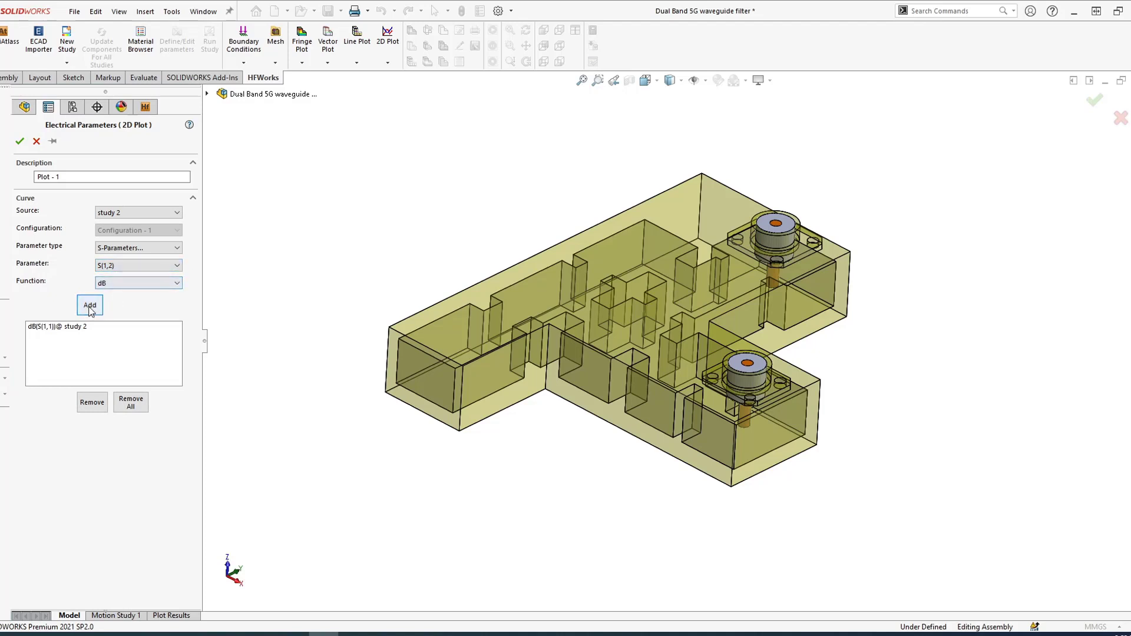
{"action": "left_click", "coordinate": [100, 304]}
{"action": "left_click", "coordinate": [136, 283]}
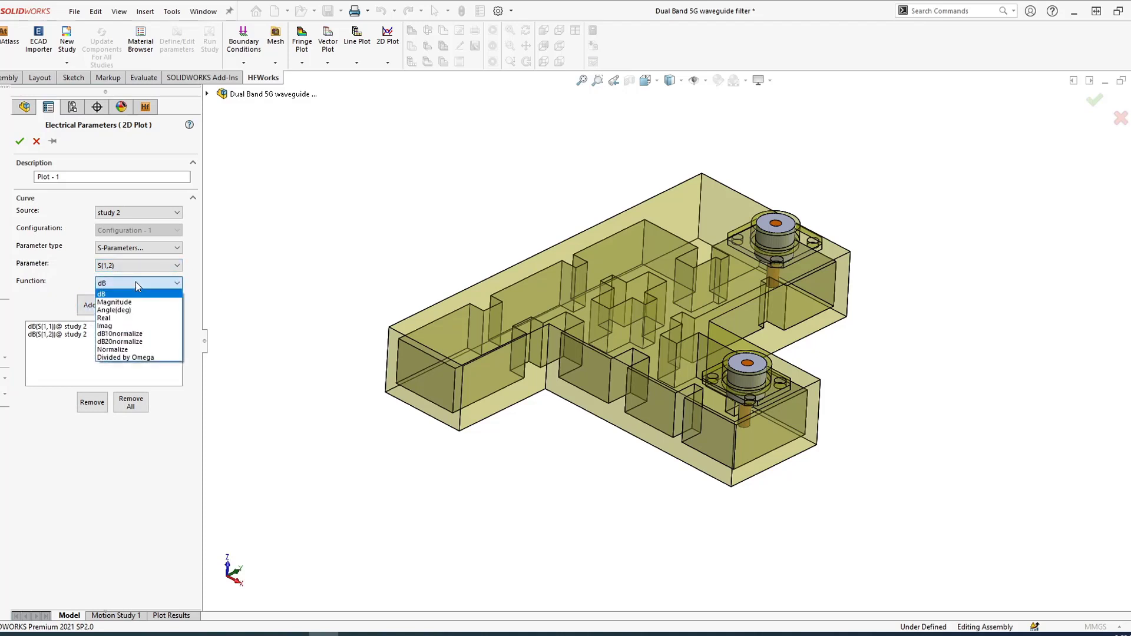
{"action": "left_click", "coordinate": [135, 283]}
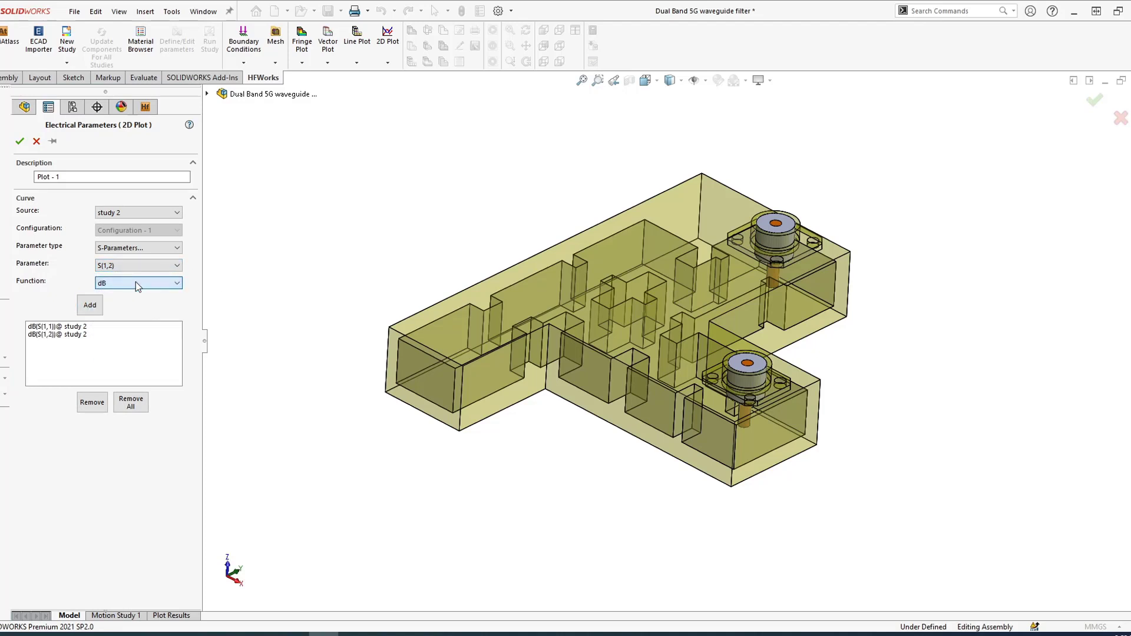
{"action": "left_click", "coordinate": [19, 141]}
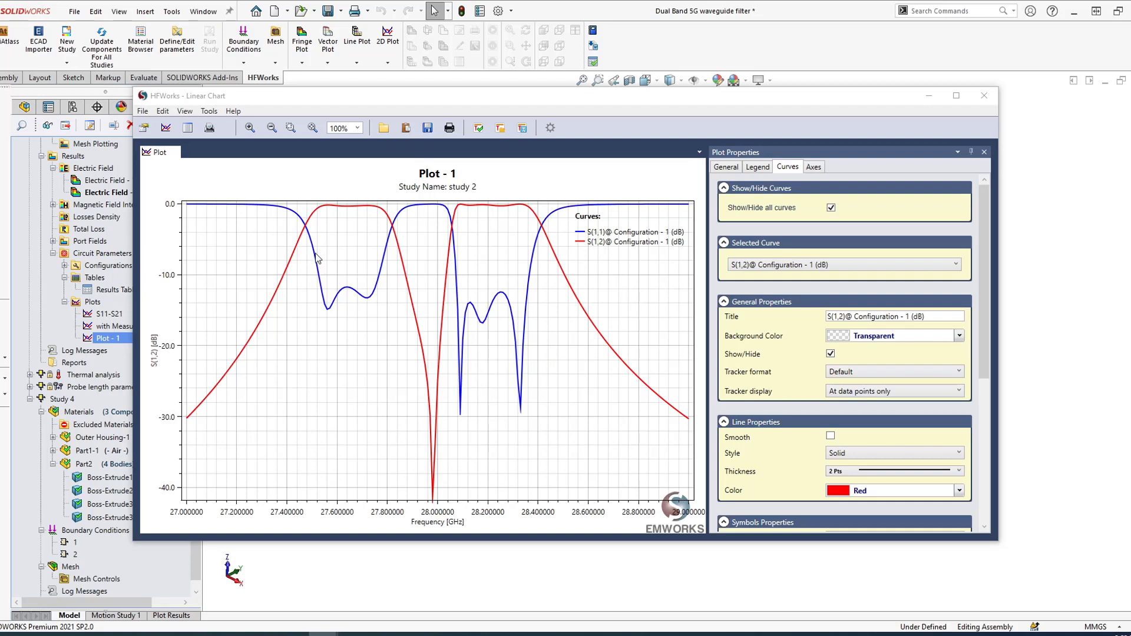
{"action": "left_click", "coordinate": [323, 269]}
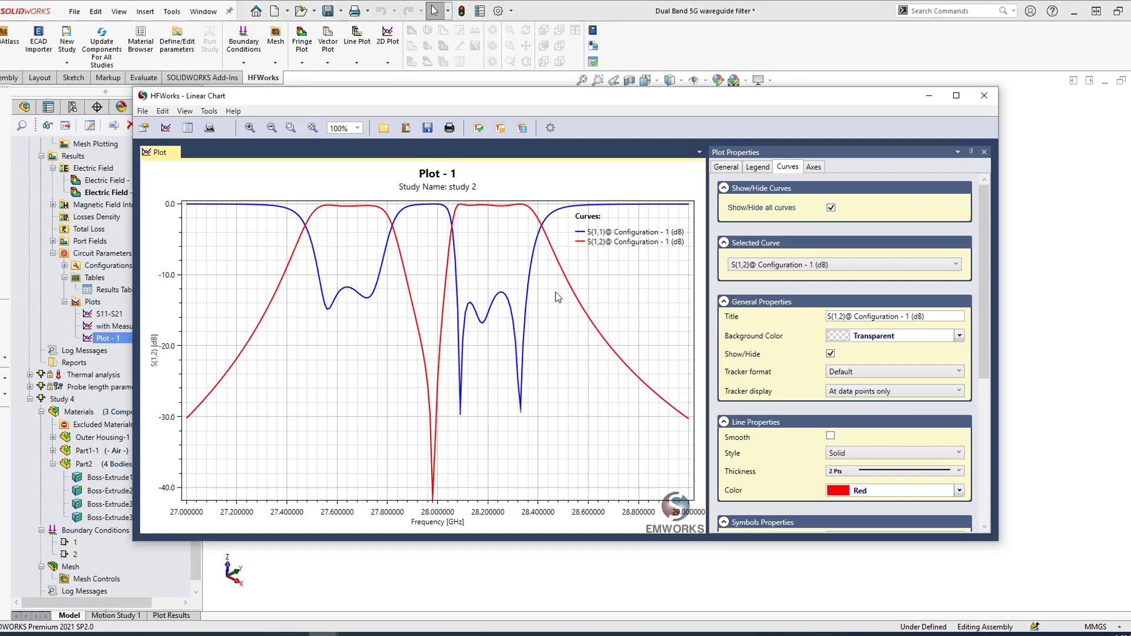
{"action": "left_click", "coordinate": [984, 96]}
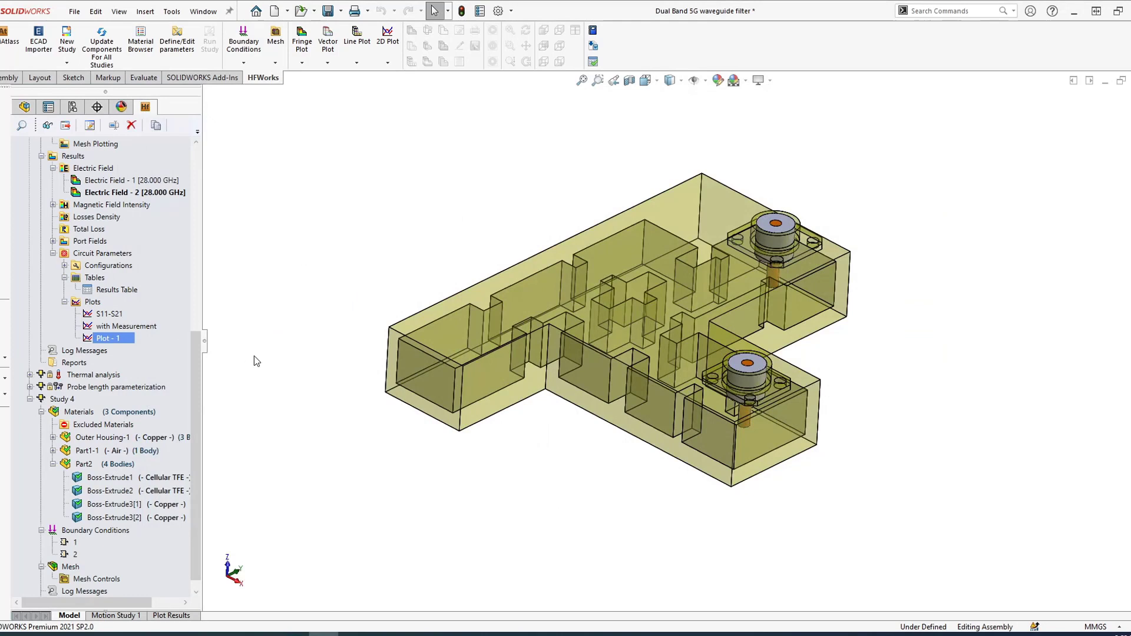
Start another S-Parameters 2D plot, cancel it, and scroll the tree back up to Results
{"action": "left_click", "coordinate": [94, 301]}
{"action": "right_click", "coordinate": [96, 303]}
{"action": "left_click", "coordinate": [132, 313]}
{"action": "left_click", "coordinate": [147, 251]}
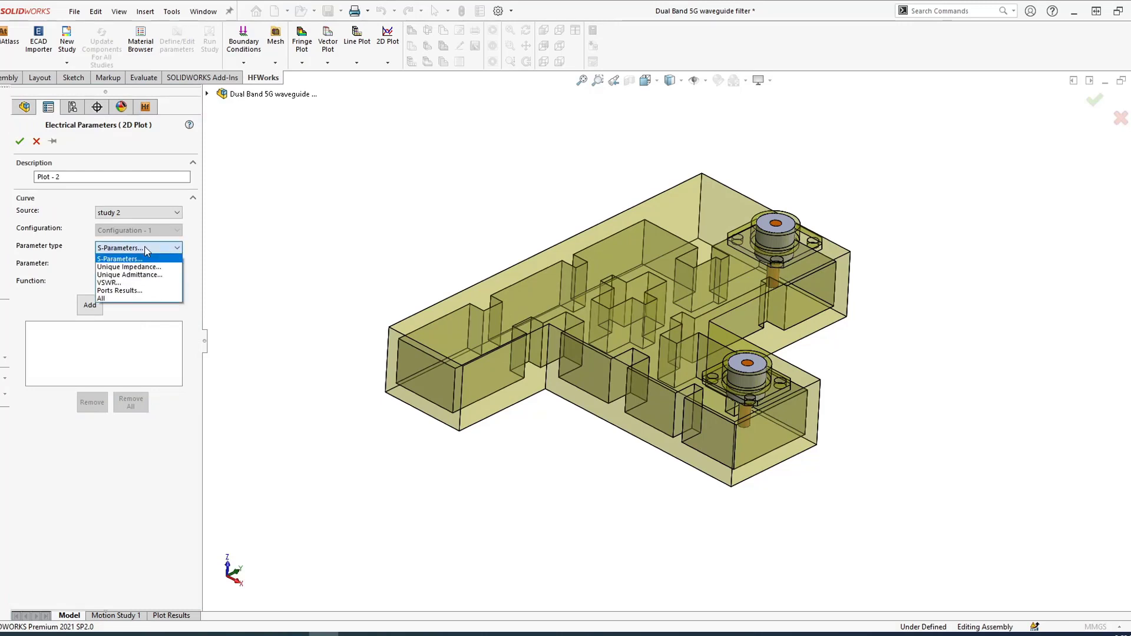
{"action": "left_click", "coordinate": [277, 225]}
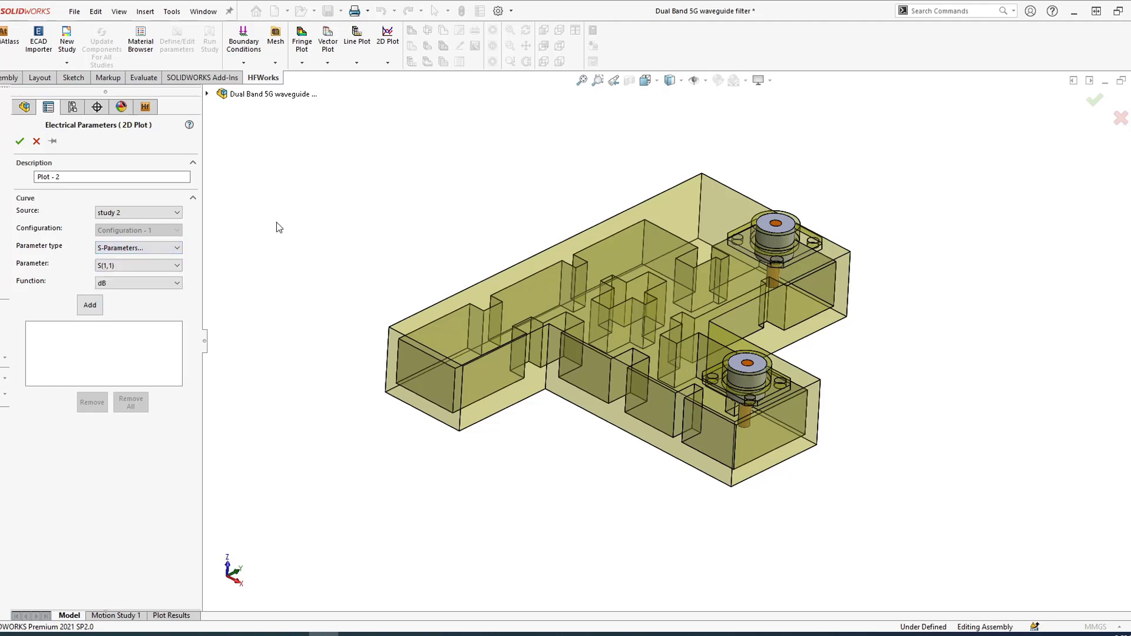
{"action": "left_click", "coordinate": [37, 142]}
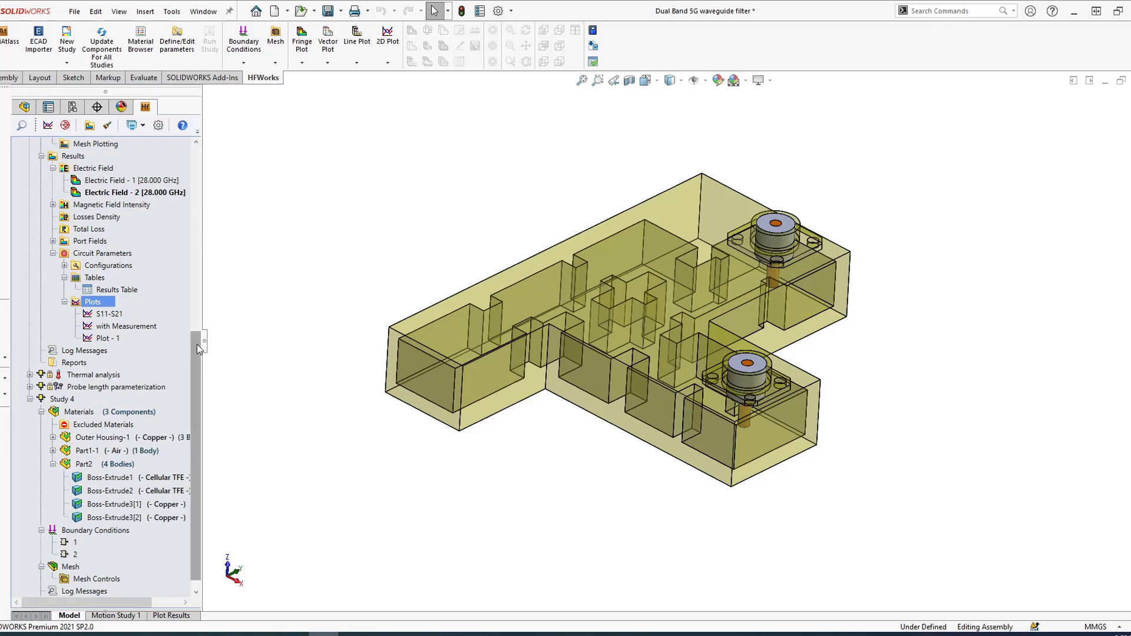
{"action": "scroll", "coordinate": [189, 318], "scroll_direction": "up", "scroll_amount": 2}
{"action": "scroll", "coordinate": [184, 306], "scroll_direction": "up", "scroll_amount": 2}
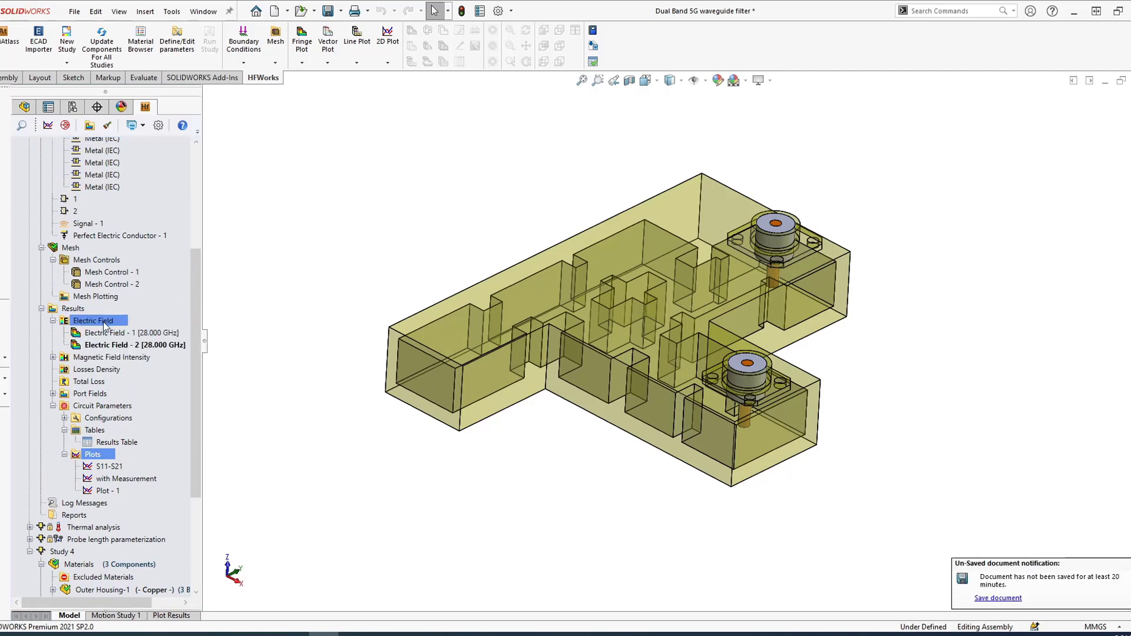
Section-clip Electric Field - 1, showing the field only on an offset Section 1 and a reoriented Section 2
{"action": "double_click", "coordinate": [78, 339]}
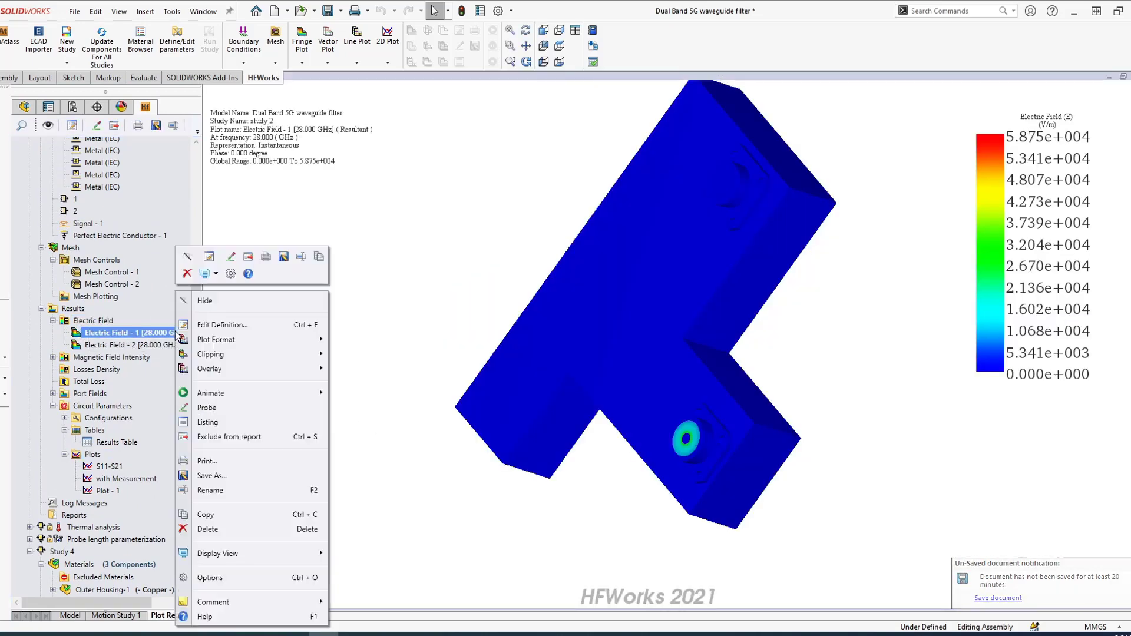
{"action": "mouse_move", "coordinate": [271, 359]}
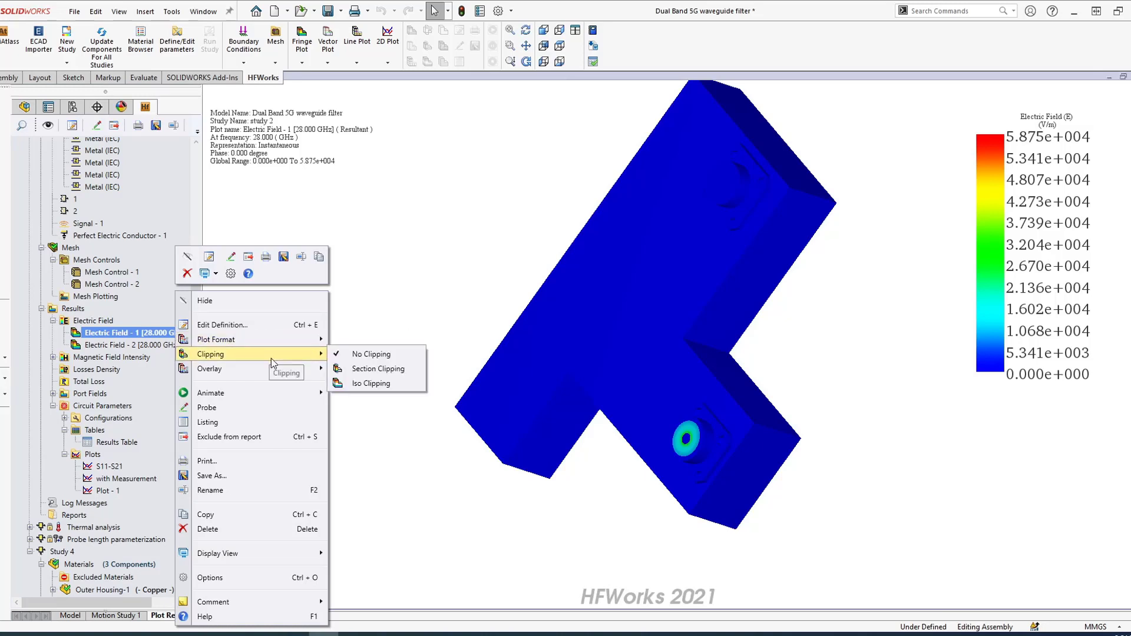
{"action": "left_click", "coordinate": [403, 369]}
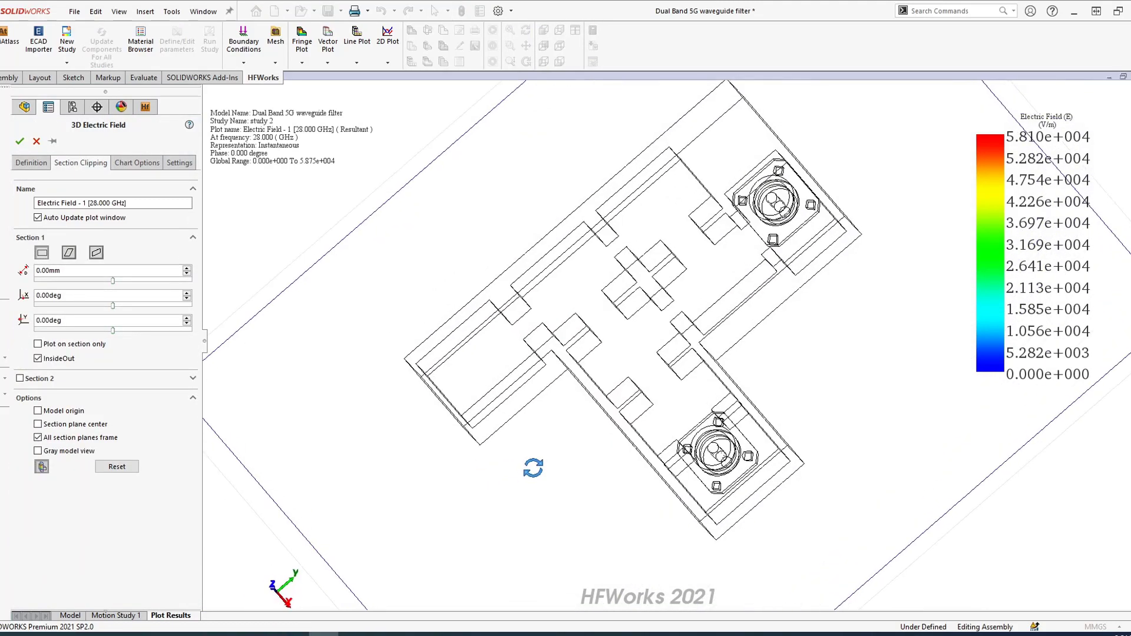
{"action": "left_click", "coordinate": [38, 344]}
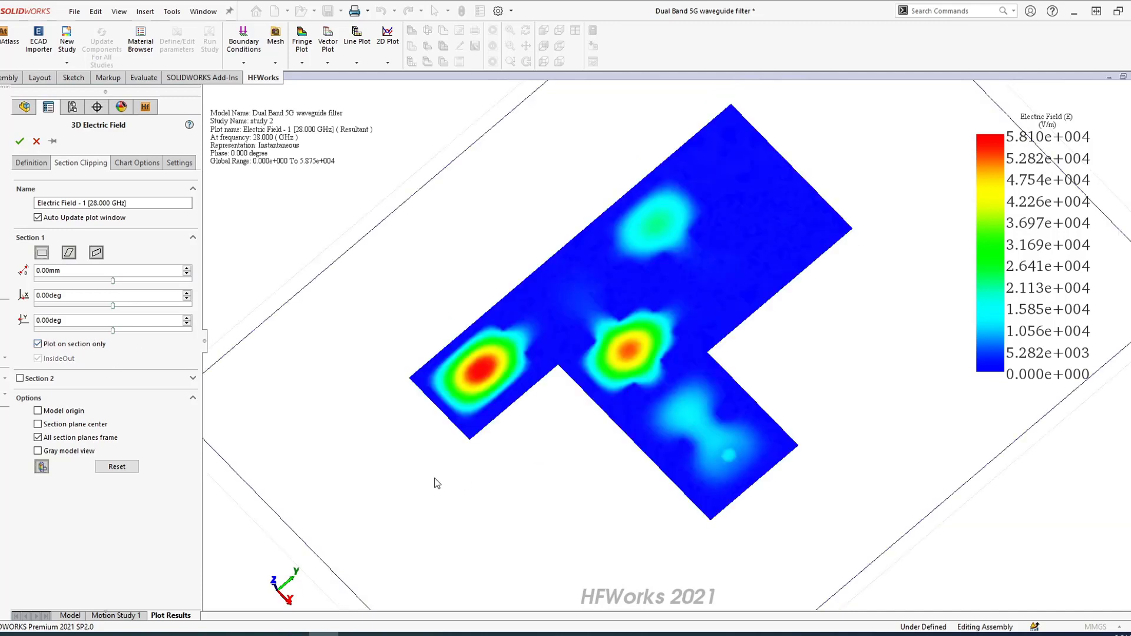
{"action": "left_click_drag", "start_coordinate": [429, 485], "coordinate": [404, 454]}
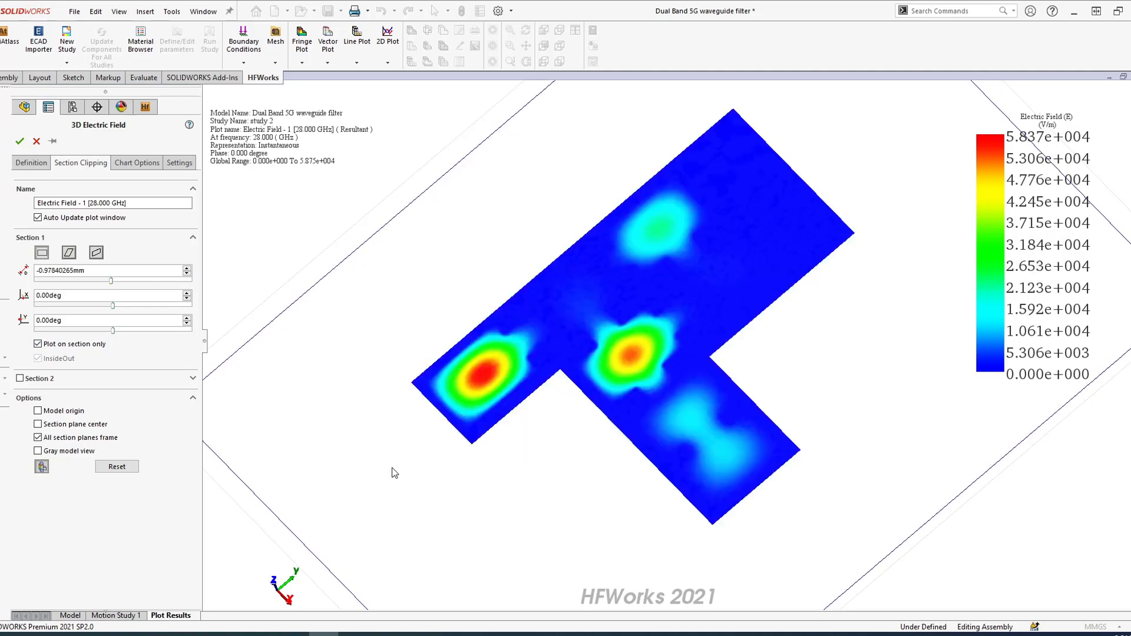
{"action": "left_click", "coordinate": [19, 379]}
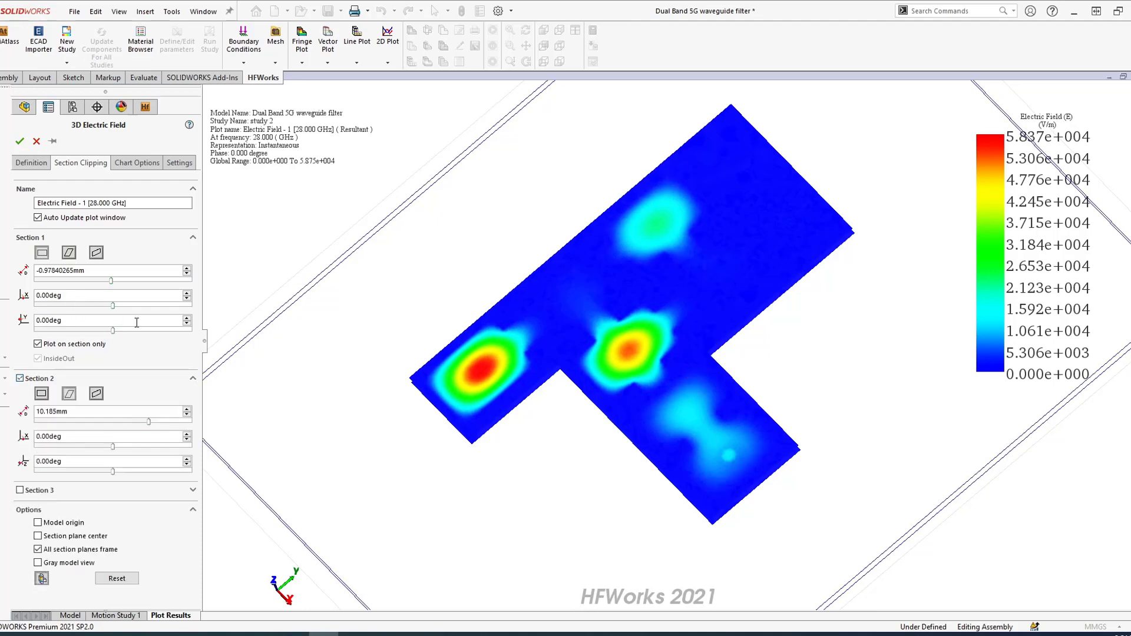
{"action": "left_click", "coordinate": [97, 393]}
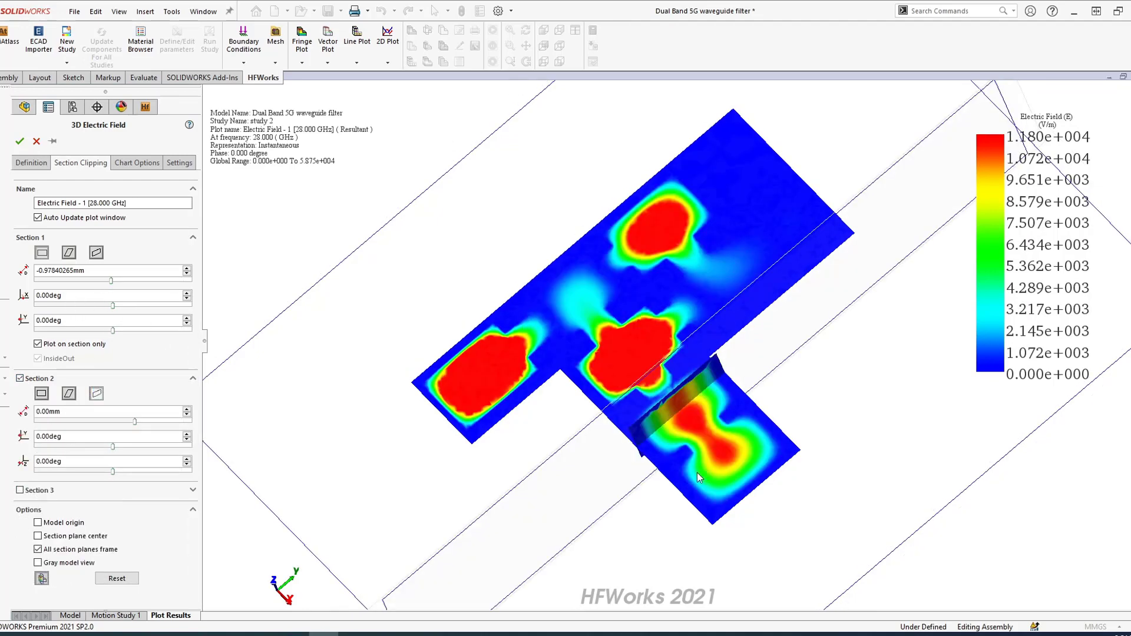
{"action": "mouse_move", "coordinate": [653, 471]}
{"action": "middle_mouse_down"}
{"action": "mouse_move", "coordinate": [629, 437]}
{"action": "mouse_move", "coordinate": [596, 461]}
{"action": "middle_mouse_up"}
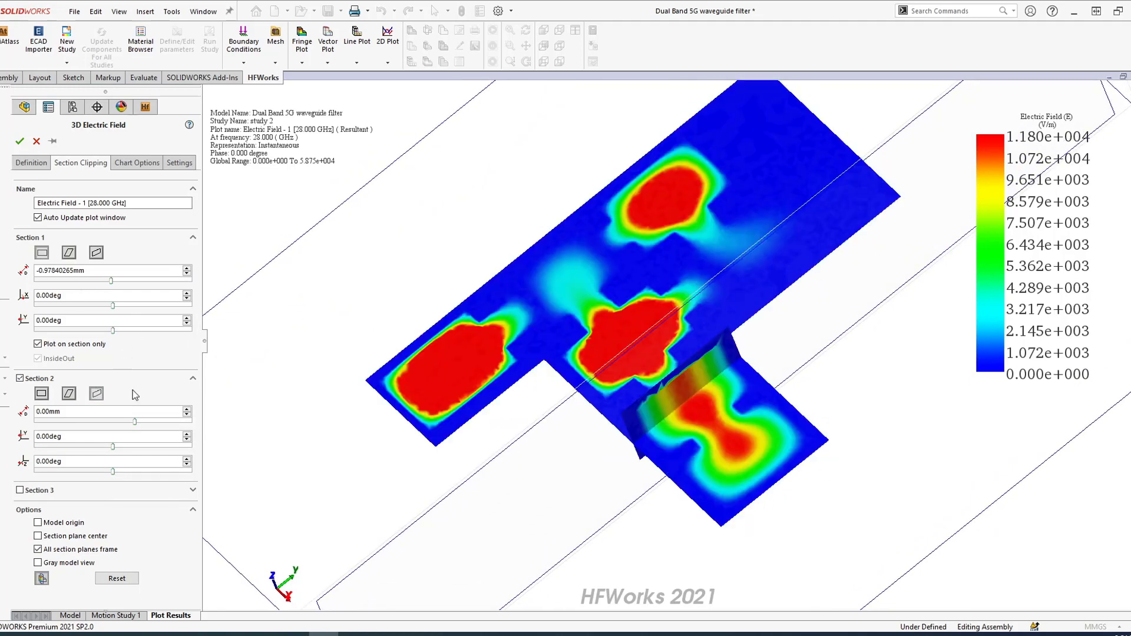
{"action": "left_click", "coordinate": [20, 143]}
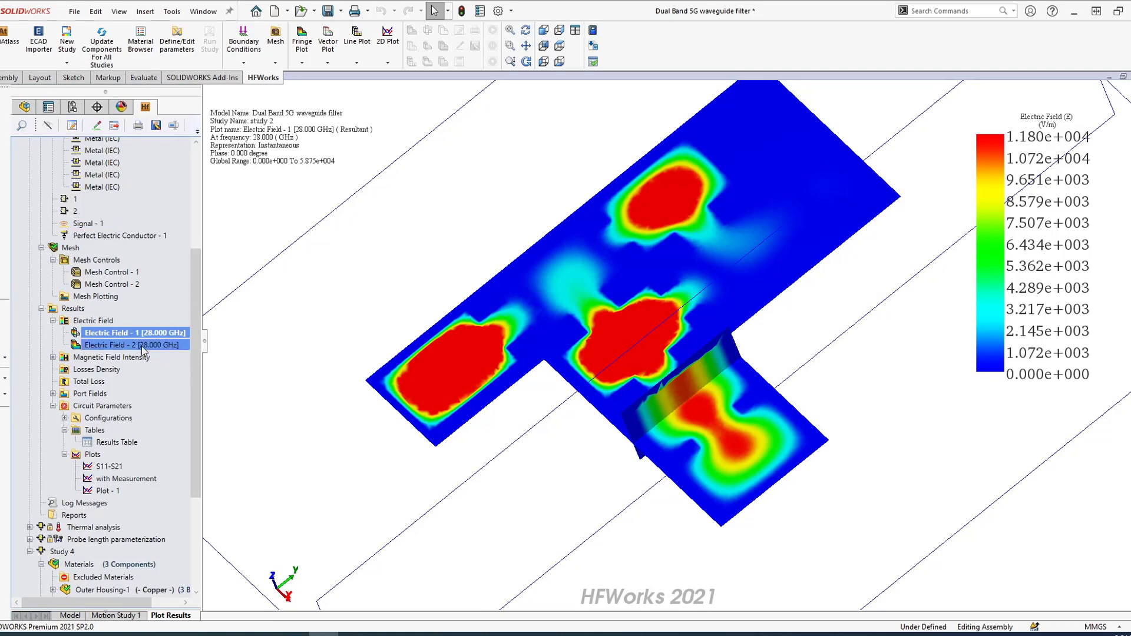
Create an unclipped electric field 3D vector plot with port 1 at 100 W and port 2 Mode 1 at 100 W
{"action": "right_click", "coordinate": [107, 322]}
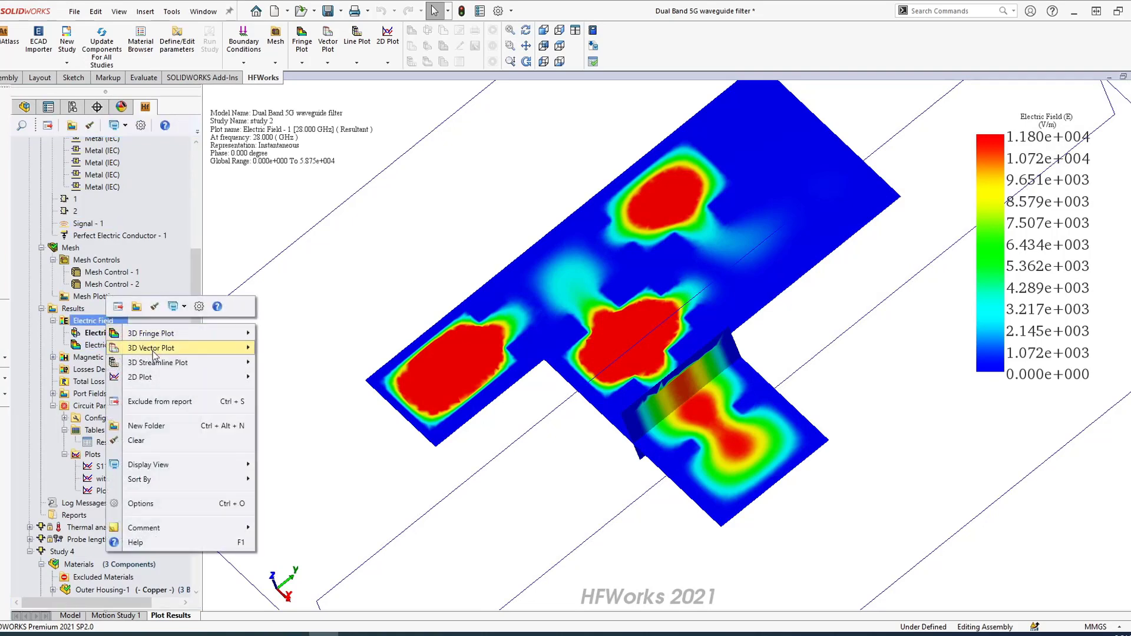
{"action": "mouse_move", "coordinate": [160, 339]}
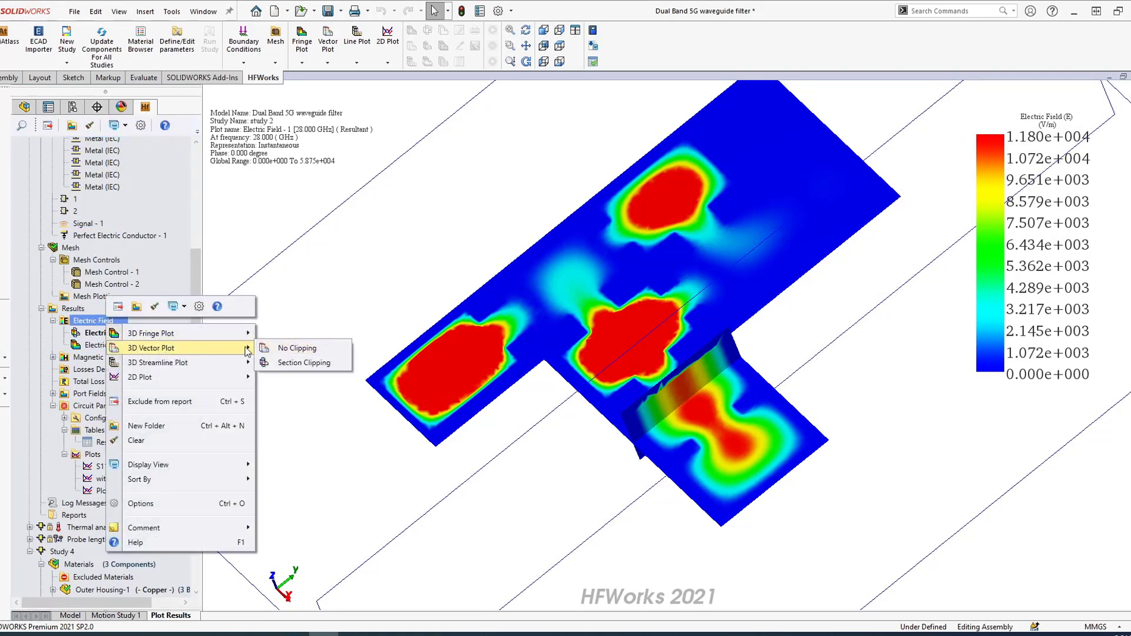
{"action": "left_click", "coordinate": [274, 350]}
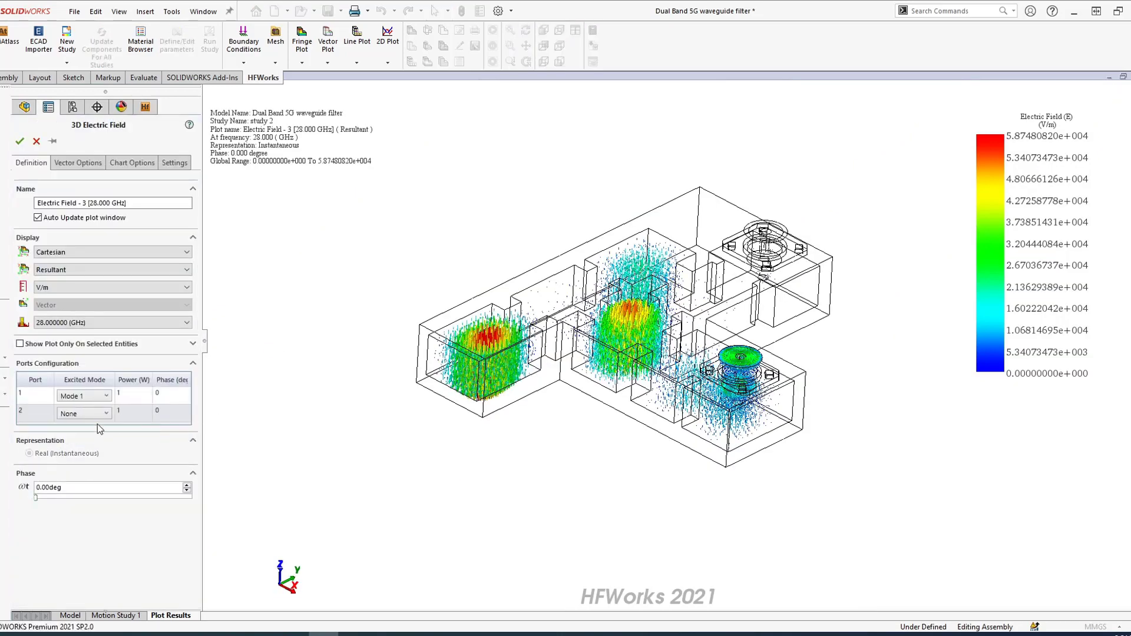
{"action": "left_click", "coordinate": [138, 393]}
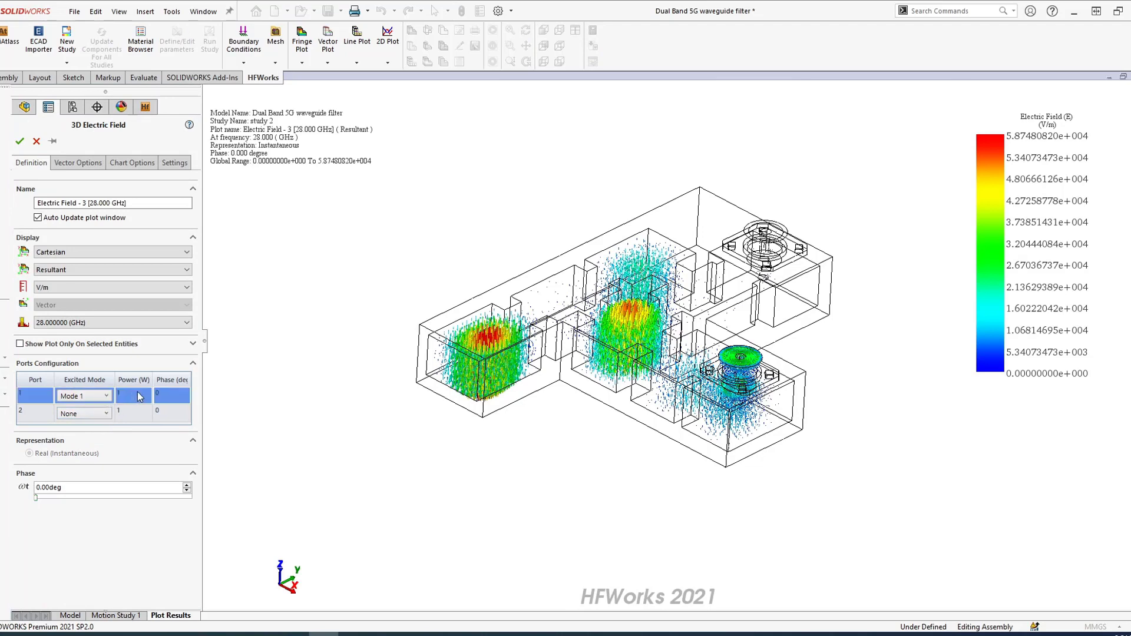
{"action": "left_click", "coordinate": [138, 393]}
{"action": "key", "text": "Return"}
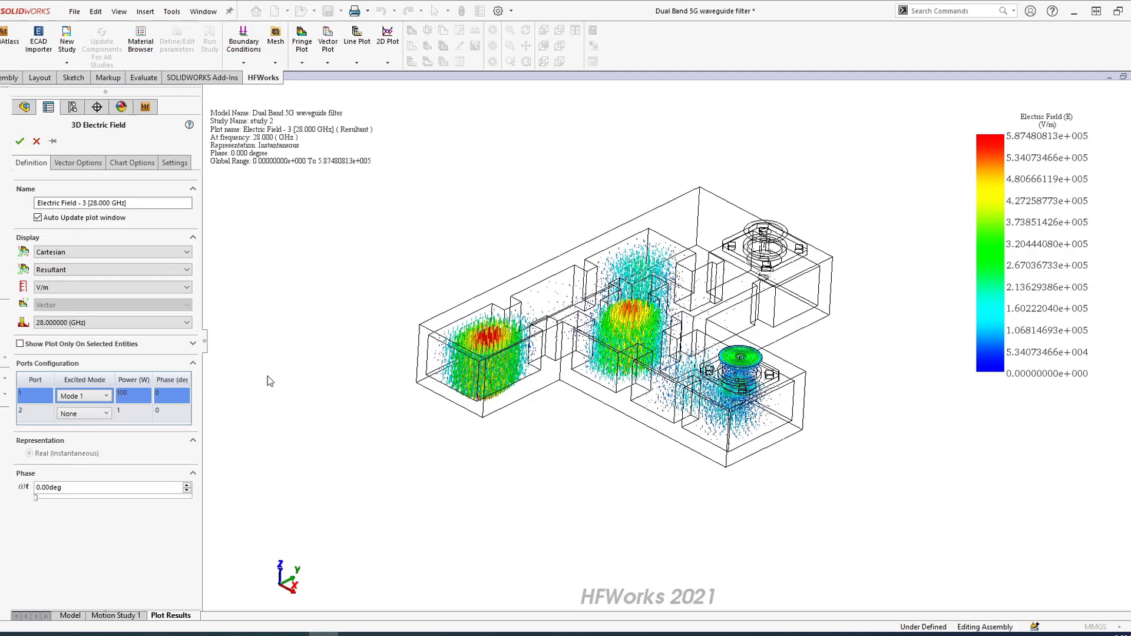
{"action": "left_click", "coordinate": [106, 414]}
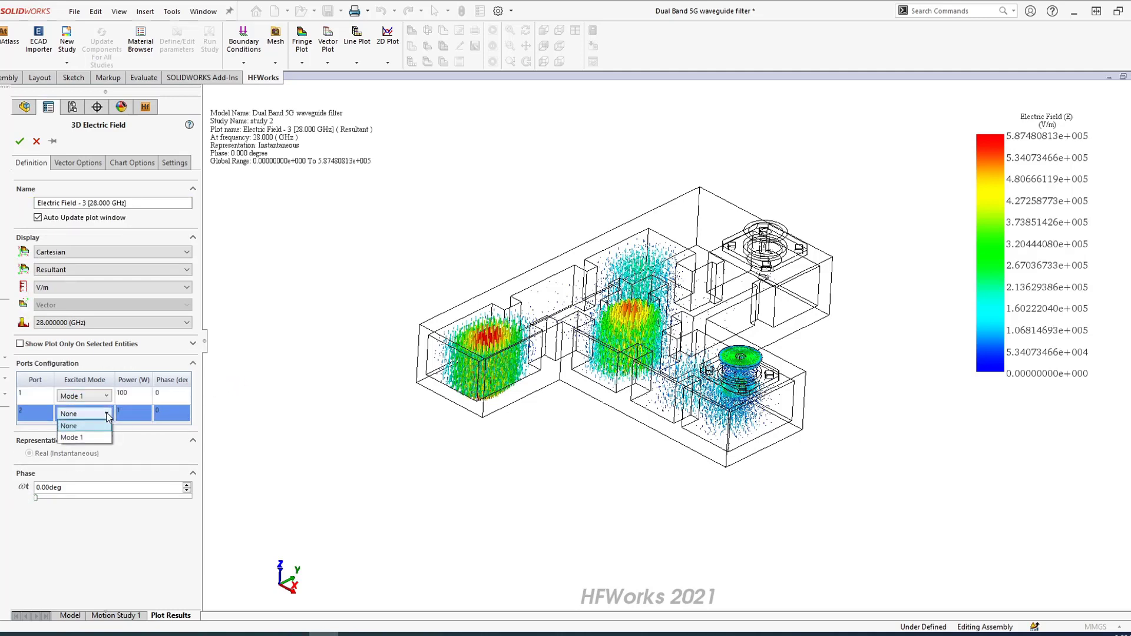
{"action": "left_click", "coordinate": [88, 437]}
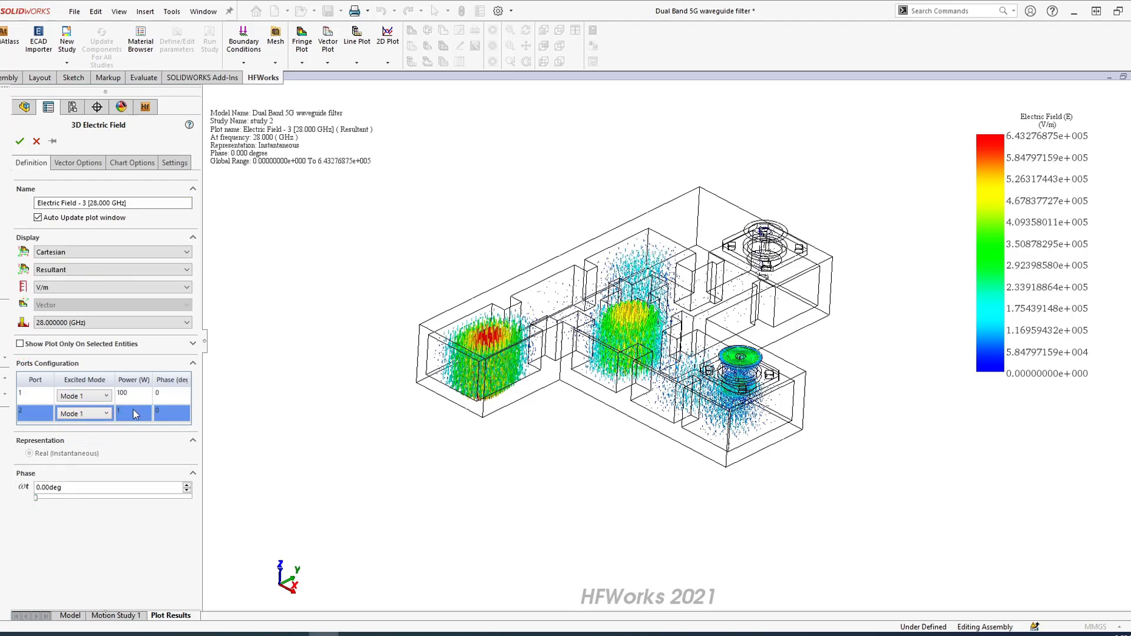
{"action": "left_click", "coordinate": [134, 412]}
{"action": "type", "text": "100"}
{"action": "key", "text": "Return"}
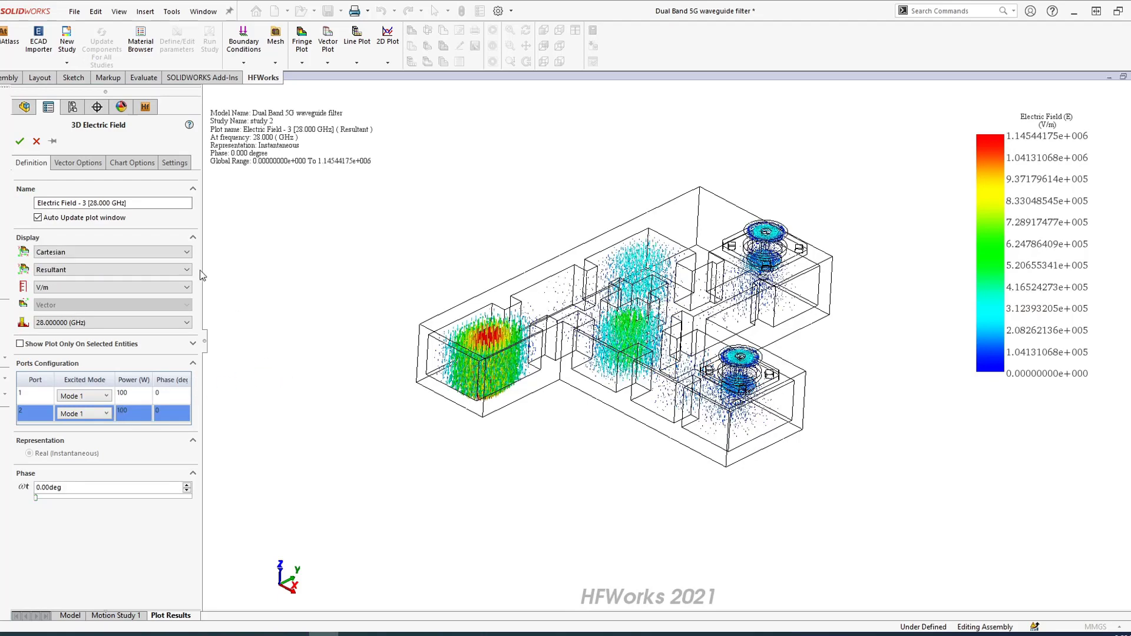
{"action": "left_click", "coordinate": [20, 142]}
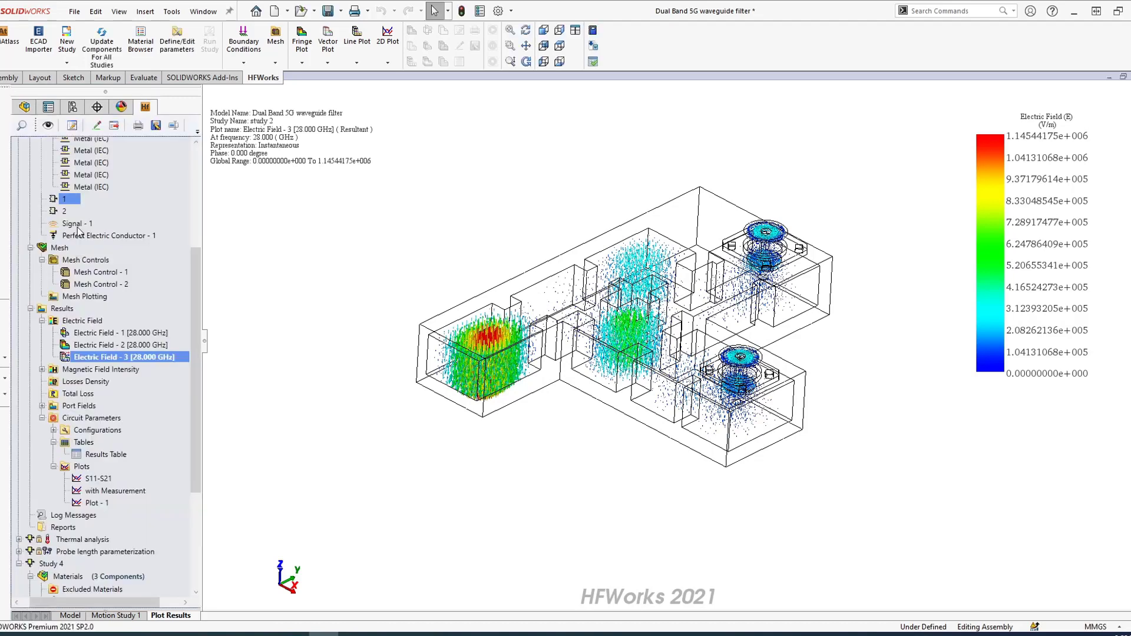
Animate Electric Field - 3 versus phase, then stop it at 36 degrees and close the animation panel
{"action": "right_click", "coordinate": [151, 356]}
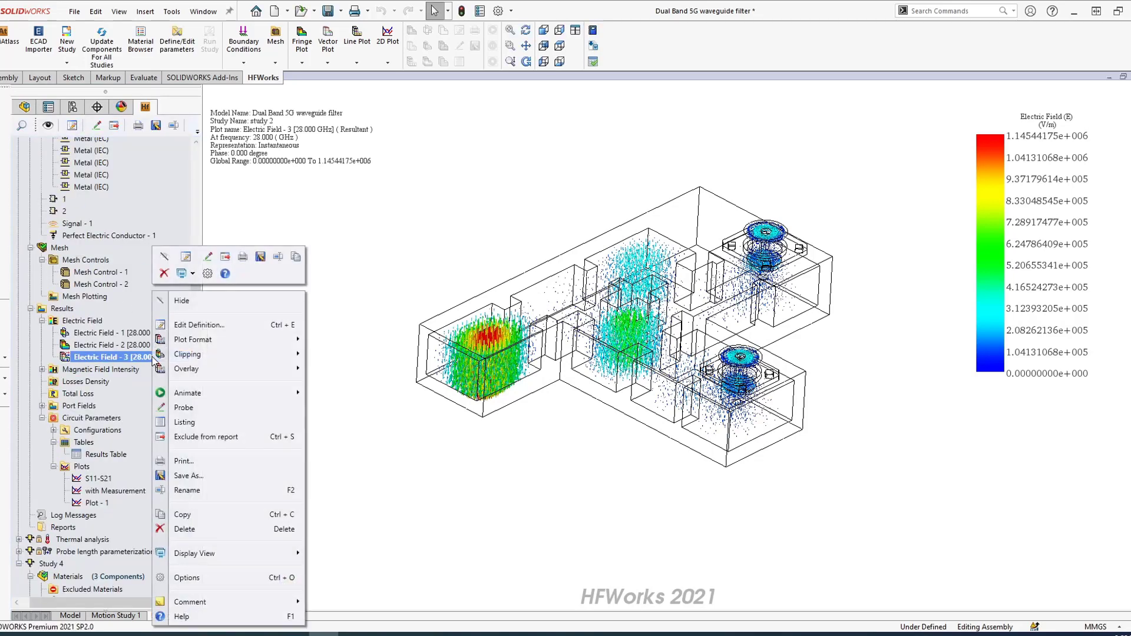
{"action": "mouse_move", "coordinate": [236, 398]}
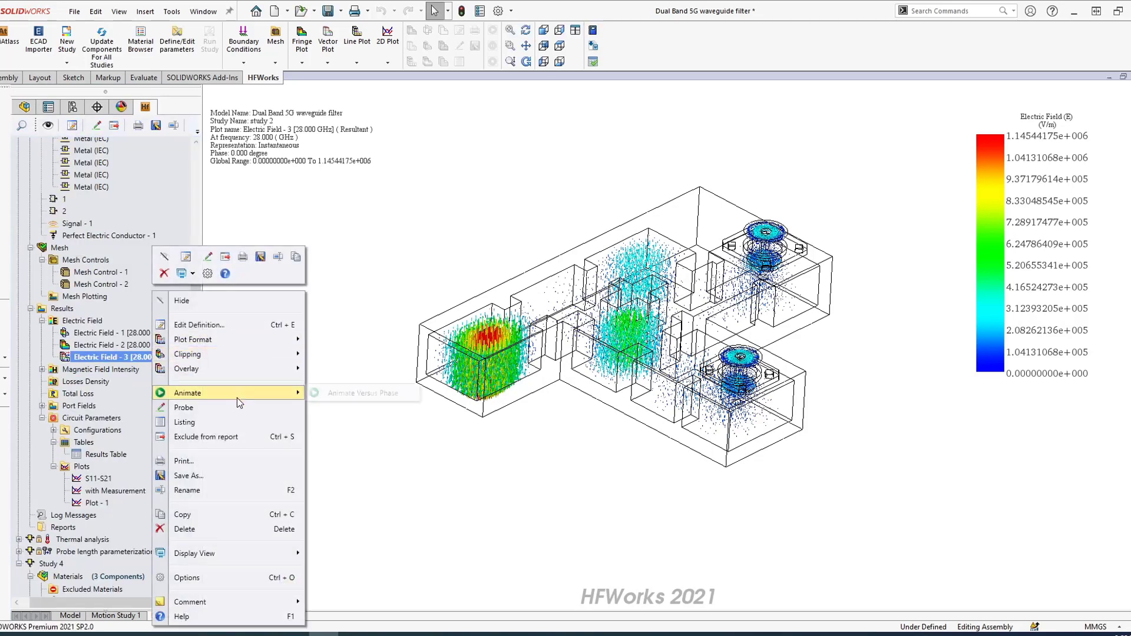
{"action": "left_click", "coordinate": [352, 395]}
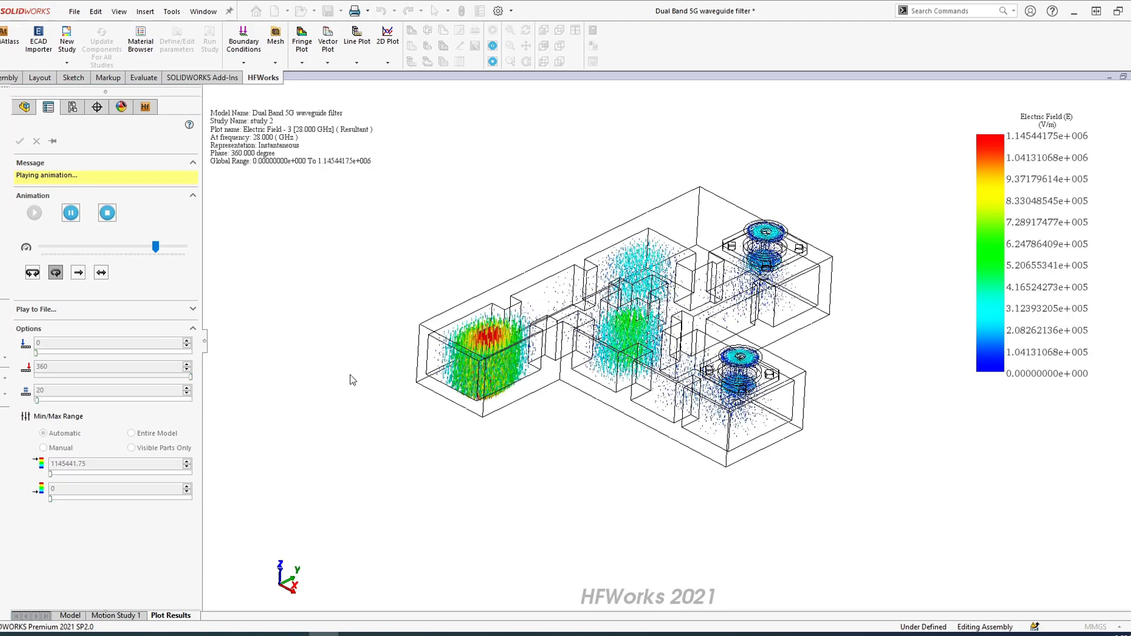
{"action": "left_click", "coordinate": [107, 213]}
{"action": "left_click", "coordinate": [36, 142]}
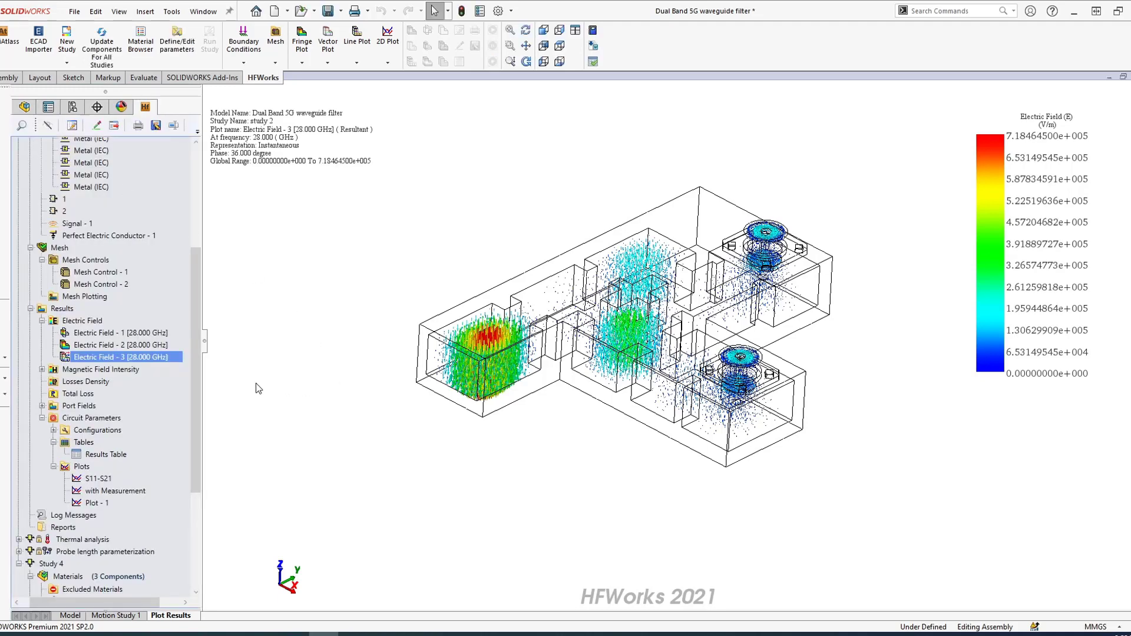
{"action": "scroll", "coordinate": [197, 403], "scroll_direction": "down", "scroll_amount": 3}
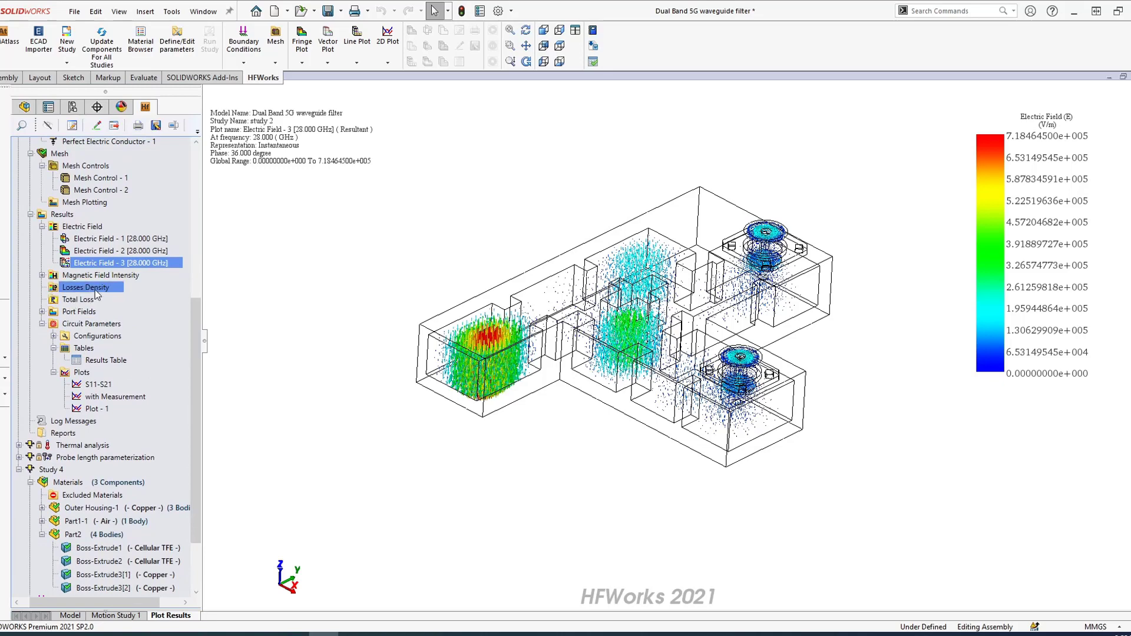
Display the Port Electric Field (E) - 1 and Port Magnetic Field (H) - 2 plots
{"action": "left_click", "coordinate": [41, 311]}
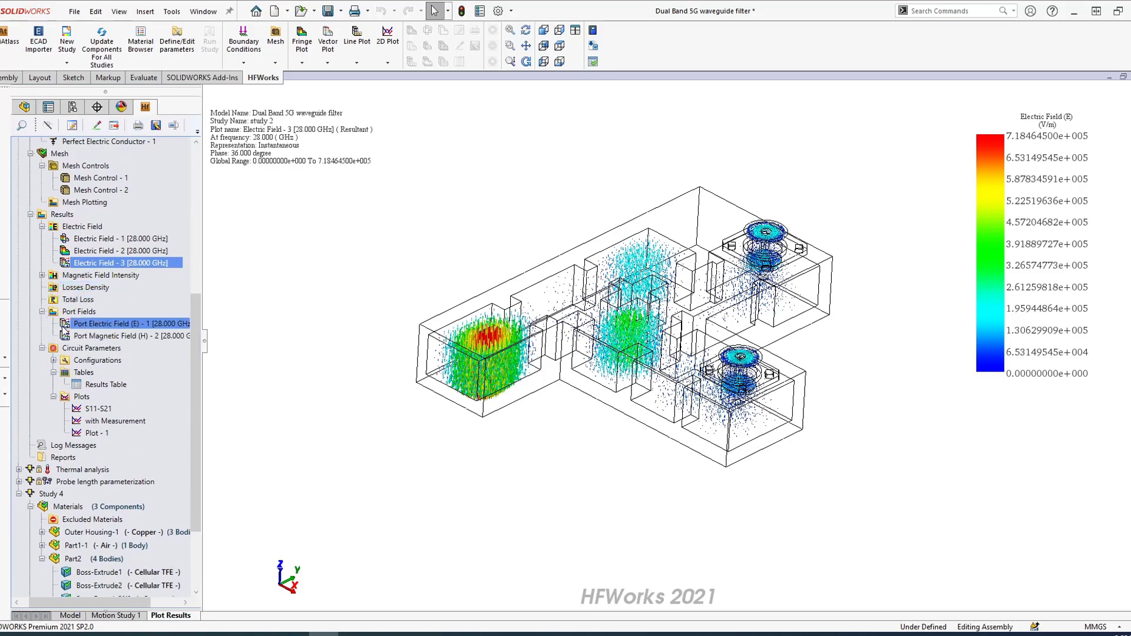
{"action": "double_click", "coordinate": [66, 324]}
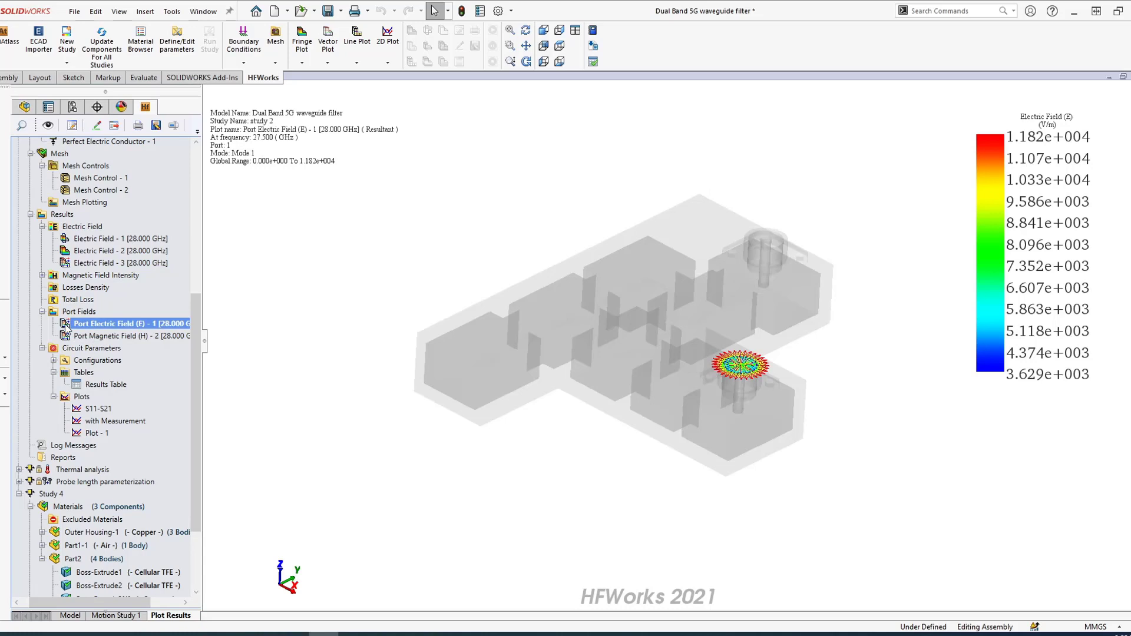
{"action": "double_click", "coordinate": [65, 336]}
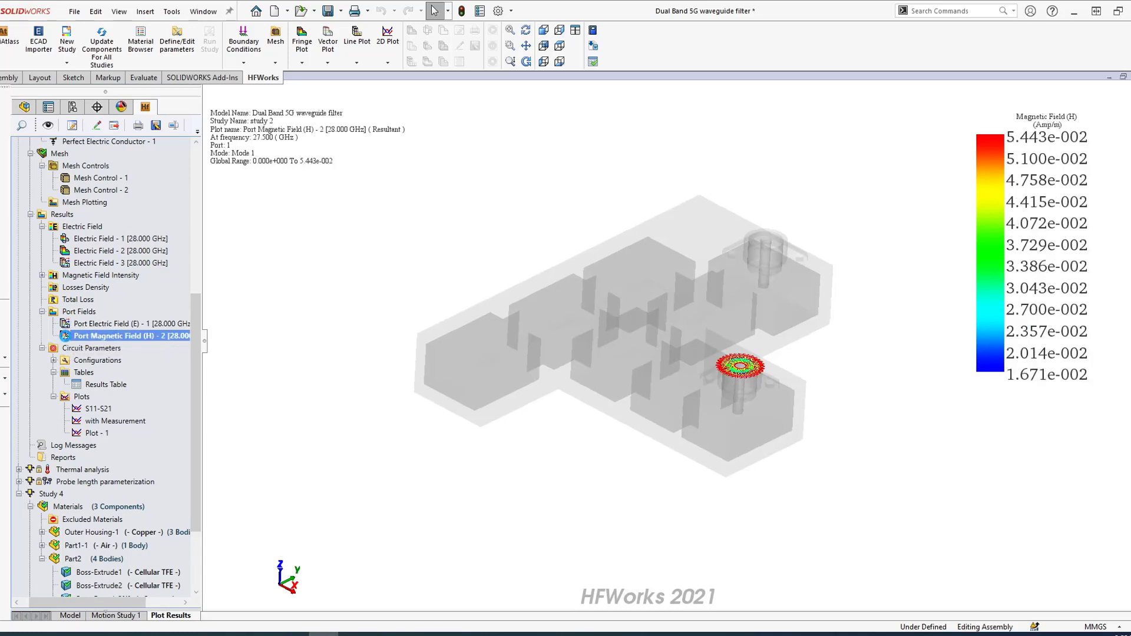
Create a Surface Loss Density fringe plot under Losses Density, dismissing the no-mesh-face warning
{"action": "right_click", "coordinate": [78, 289]}
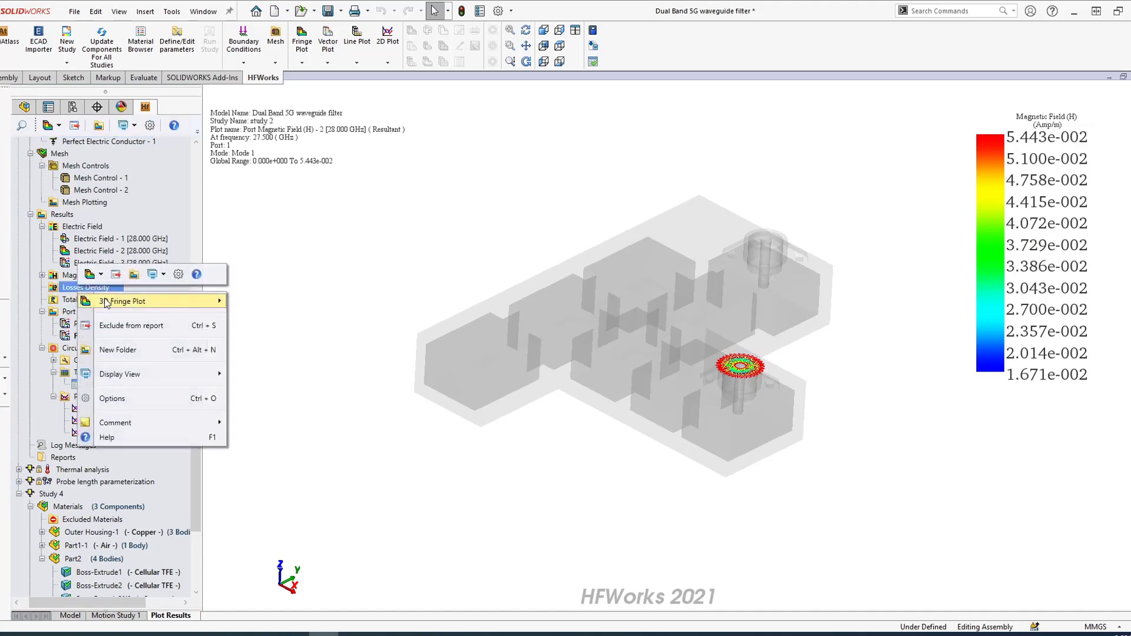
{"action": "mouse_move", "coordinate": [118, 301]}
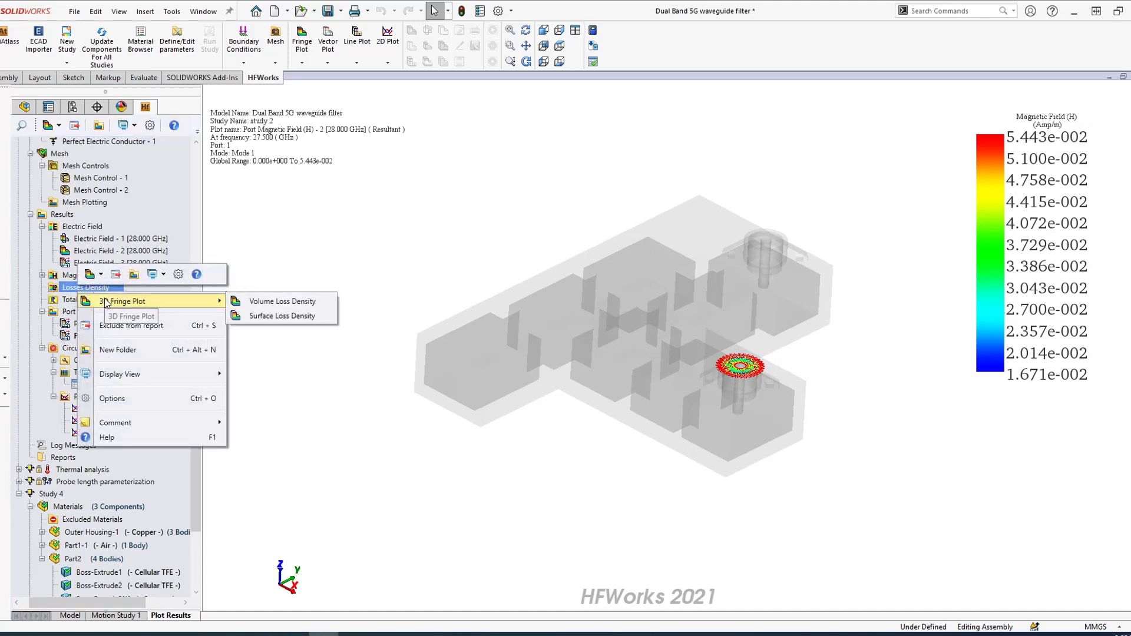
{"action": "left_click", "coordinate": [314, 316]}
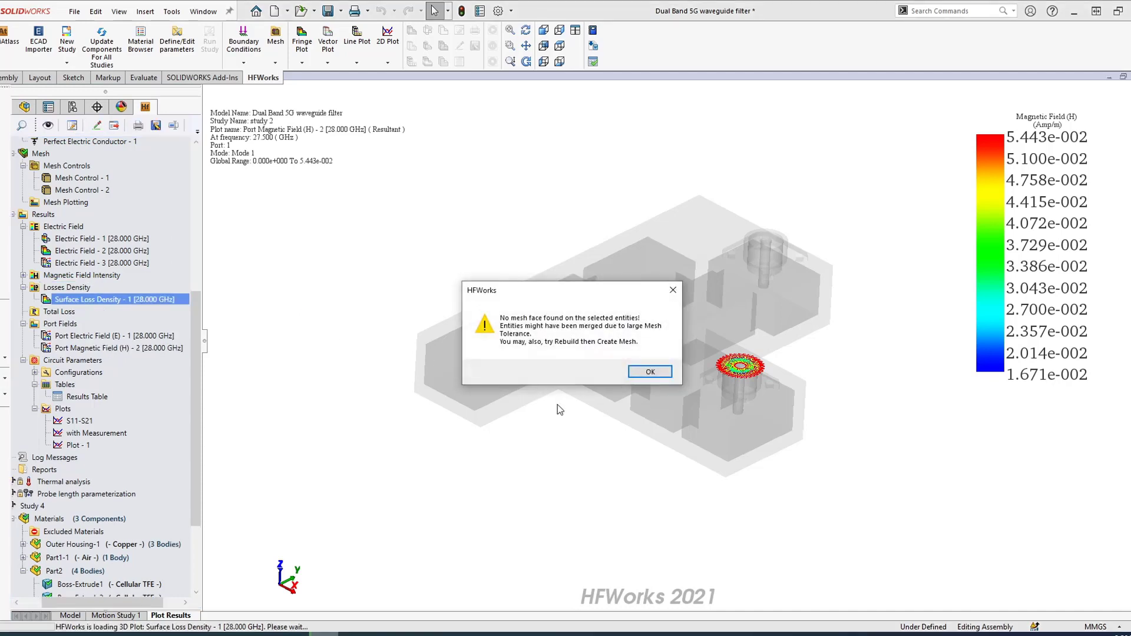
{"action": "left_click", "coordinate": [650, 373]}
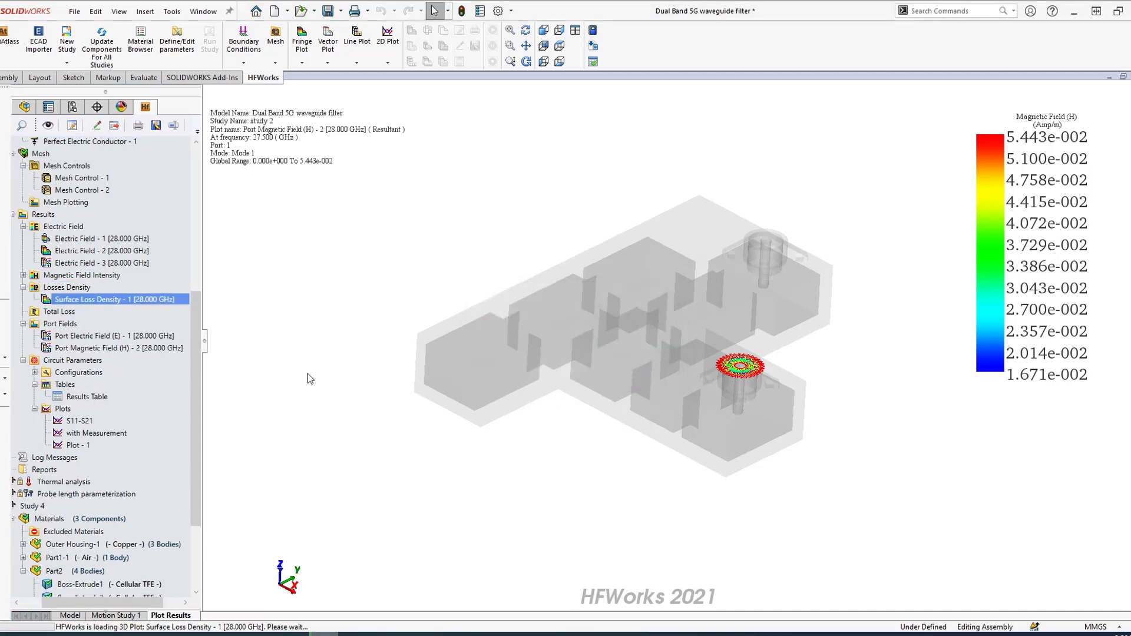
{"action": "left_click_drag", "start_coordinate": [196, 401], "coordinate": [200, 422]}
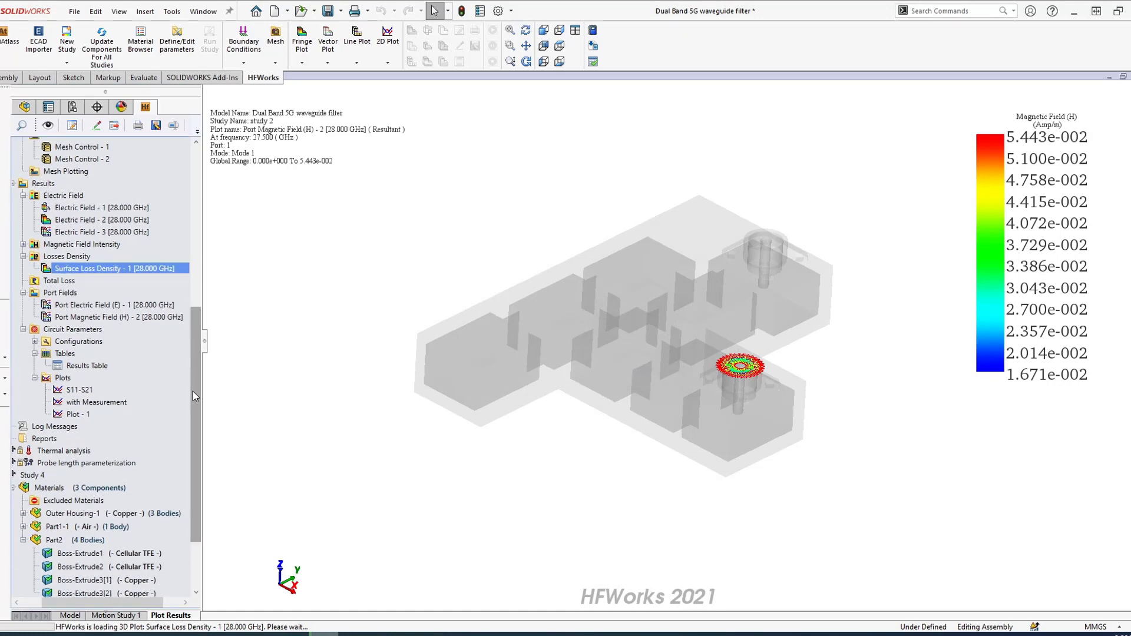
{"action": "left_click_drag", "start_coordinate": [193, 391], "coordinate": [209, 437]}
Generate an HTML report for study 2, titled 'S-Parameter Analysis of study 2'
{"action": "left_click", "coordinate": [57, 360]}
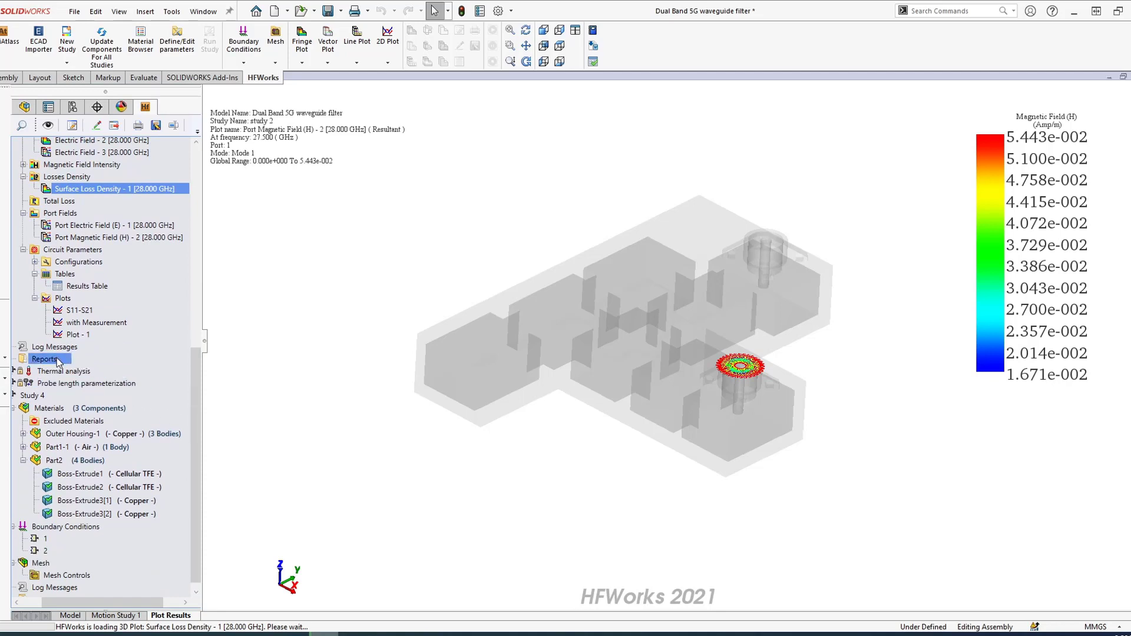
{"action": "right_click", "coordinate": [58, 362]}
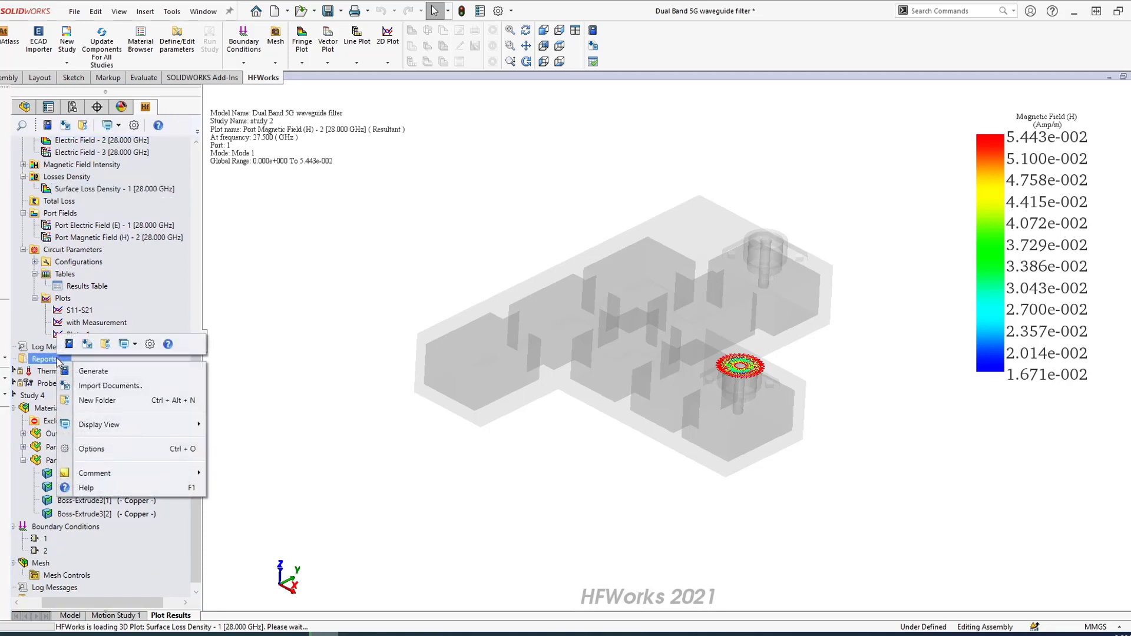
{"action": "left_click", "coordinate": [94, 371]}
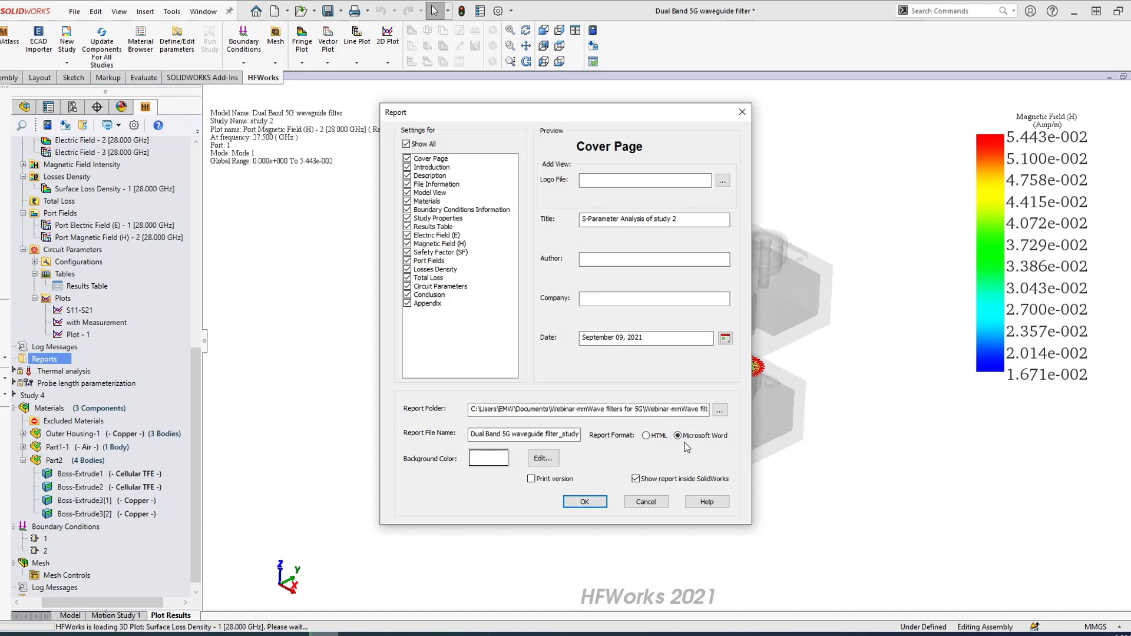
{"action": "left_click", "coordinate": [646, 435]}
{"action": "left_click", "coordinate": [583, 502]}
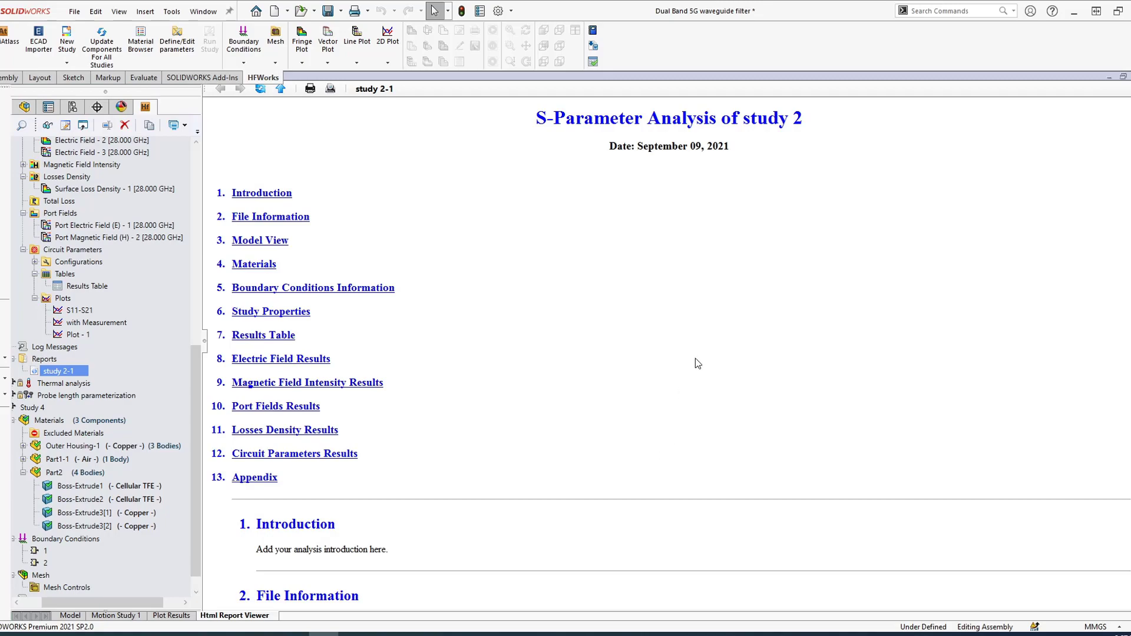
Scroll through the HTML report's results tables and back up
{"action": "scroll", "coordinate": [695, 371], "scroll_direction": "down", "scroll_amount": 10}
{"action": "scroll", "coordinate": [865, 357], "scroll_direction": "down", "scroll_amount": 15}
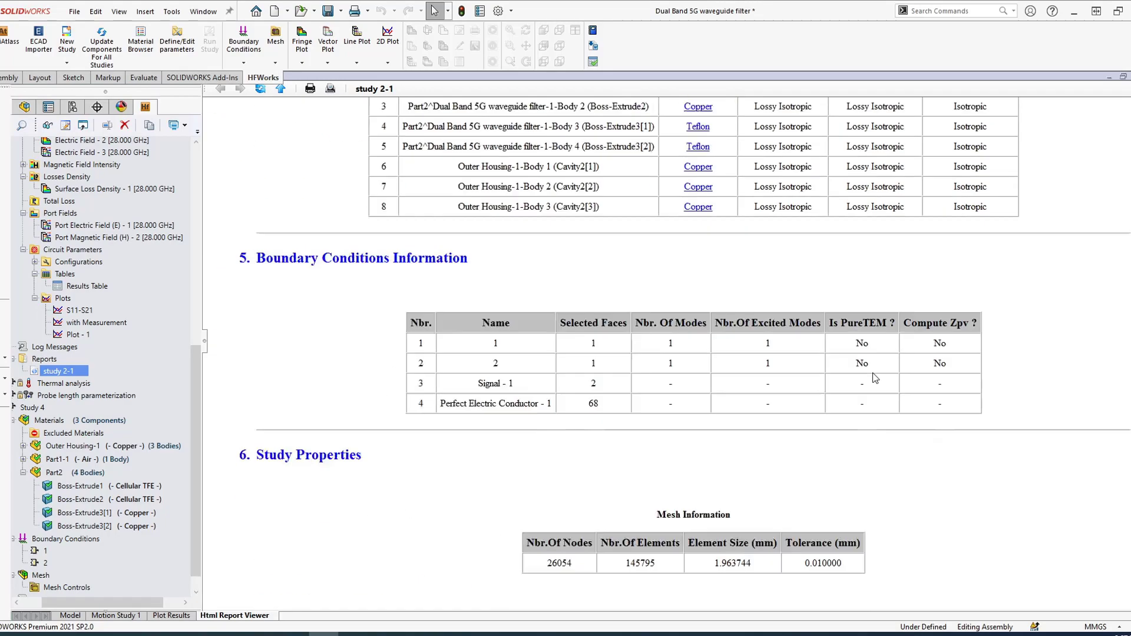
{"action": "scroll", "coordinate": [889, 422], "scroll_direction": "down", "scroll_amount": 12}
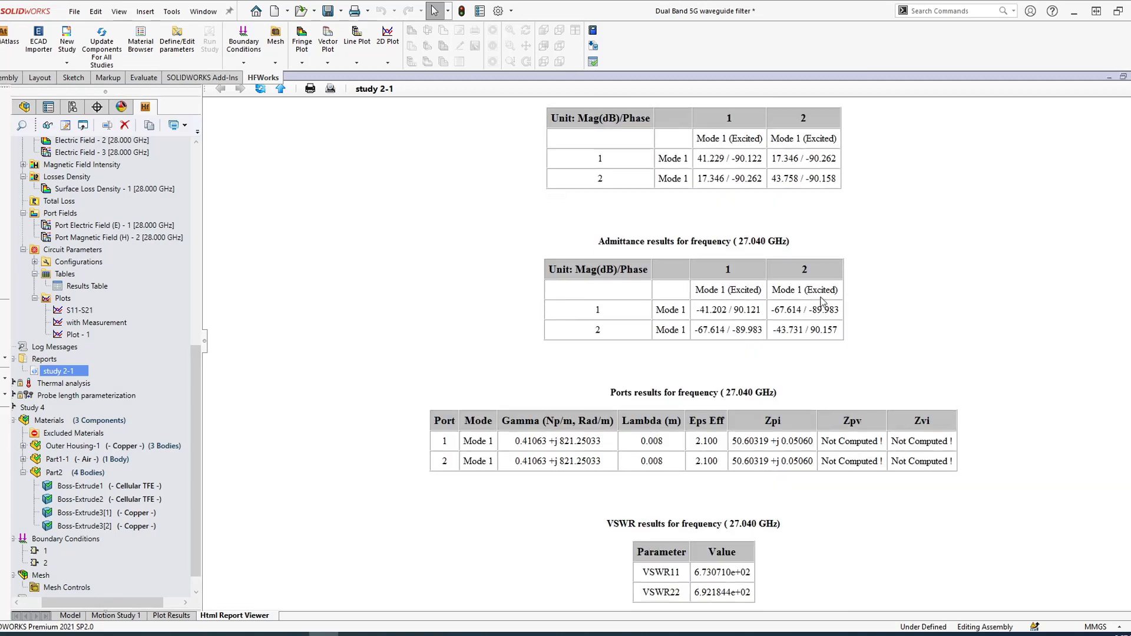
{"action": "scroll", "coordinate": [196, 248], "scroll_direction": "up", "scroll_amount": 3}
{"action": "scroll", "coordinate": [196, 248], "scroll_direction": "up", "scroll_amount": 10}
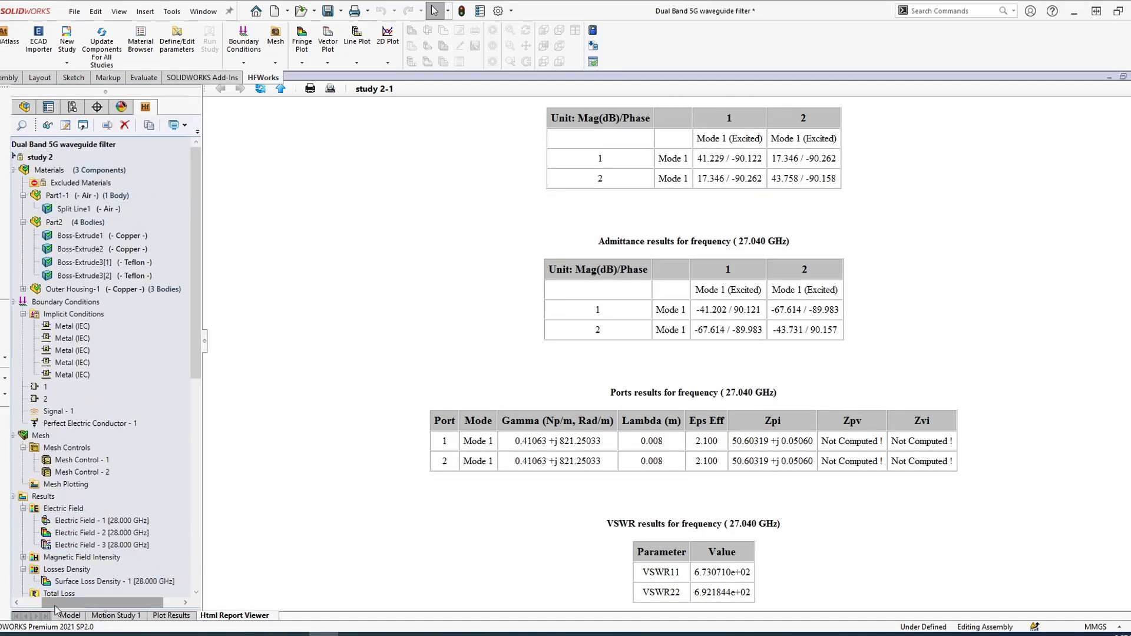
Drag study 2 onto the root assembly to copy it as a new study
{"action": "left_click_drag", "start_coordinate": [56, 610], "coordinate": [27, 609]}
{"action": "left_click", "coordinate": [71, 158]}
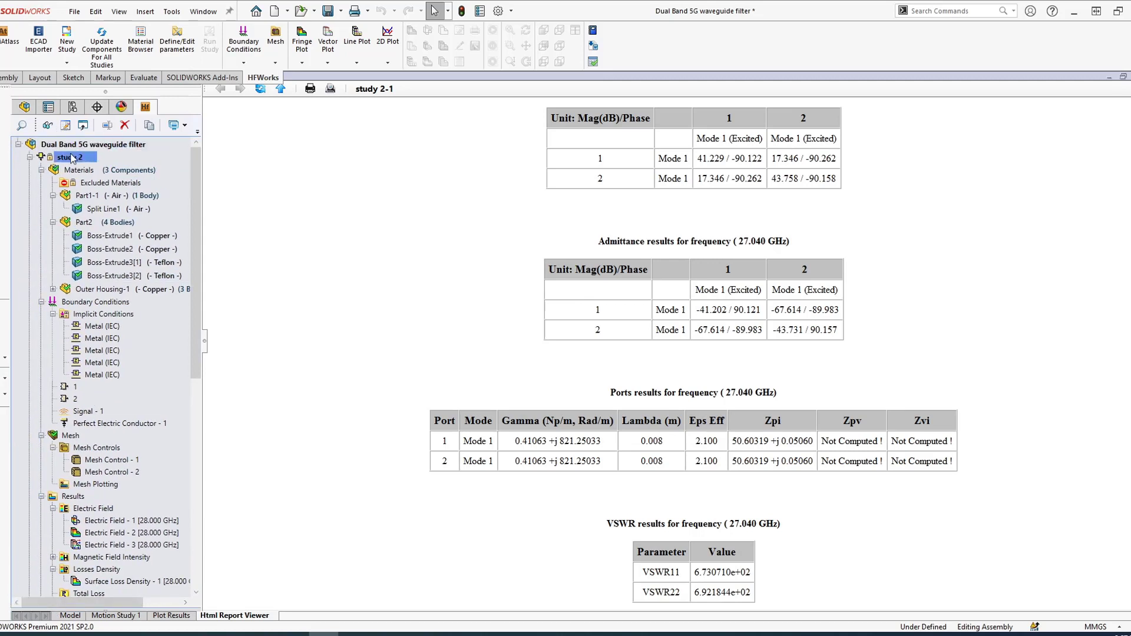
{"action": "left_click_drag", "start_coordinate": [70, 158], "coordinate": [79, 147]}
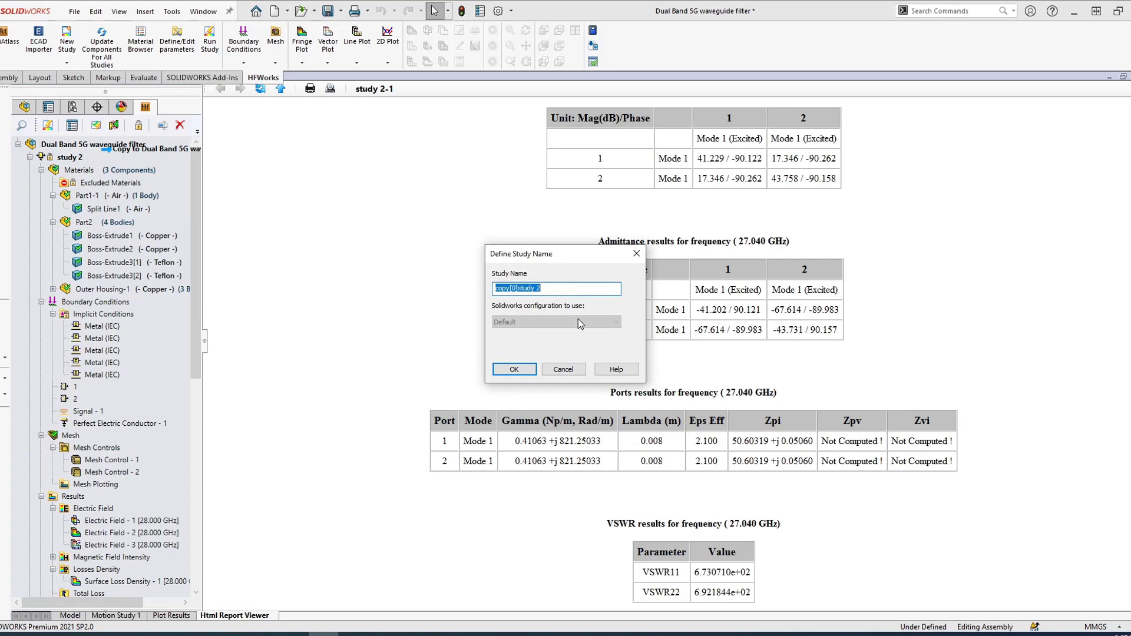
Cancel the study copy and return from the report to the 3-D filter model
{"action": "left_click", "coordinate": [566, 370]}
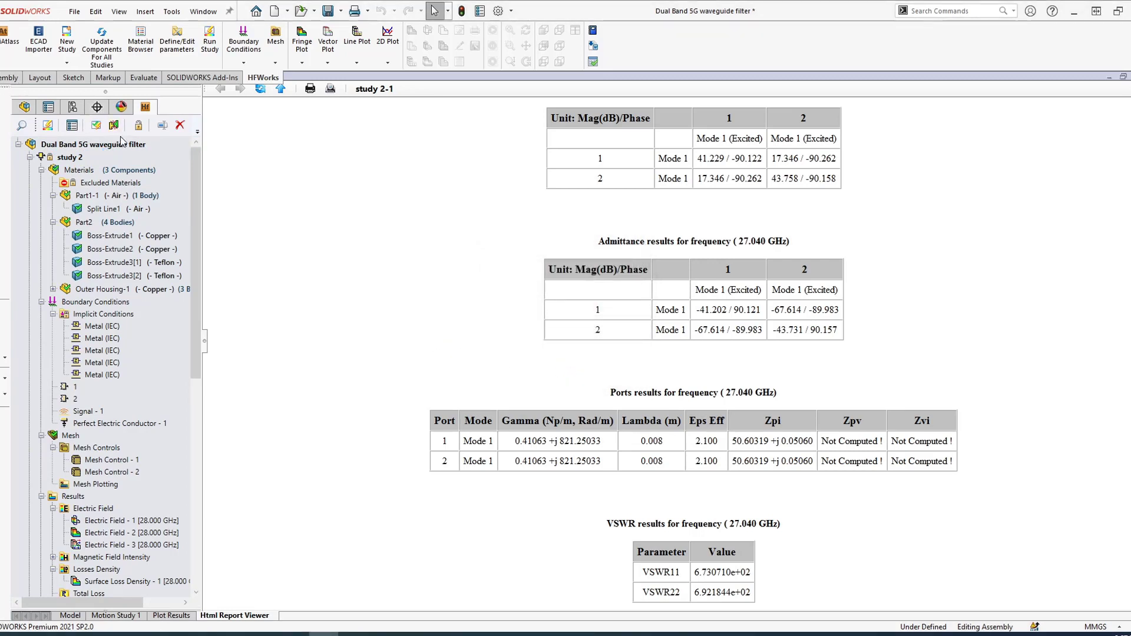
{"action": "right_click", "coordinate": [124, 145]}
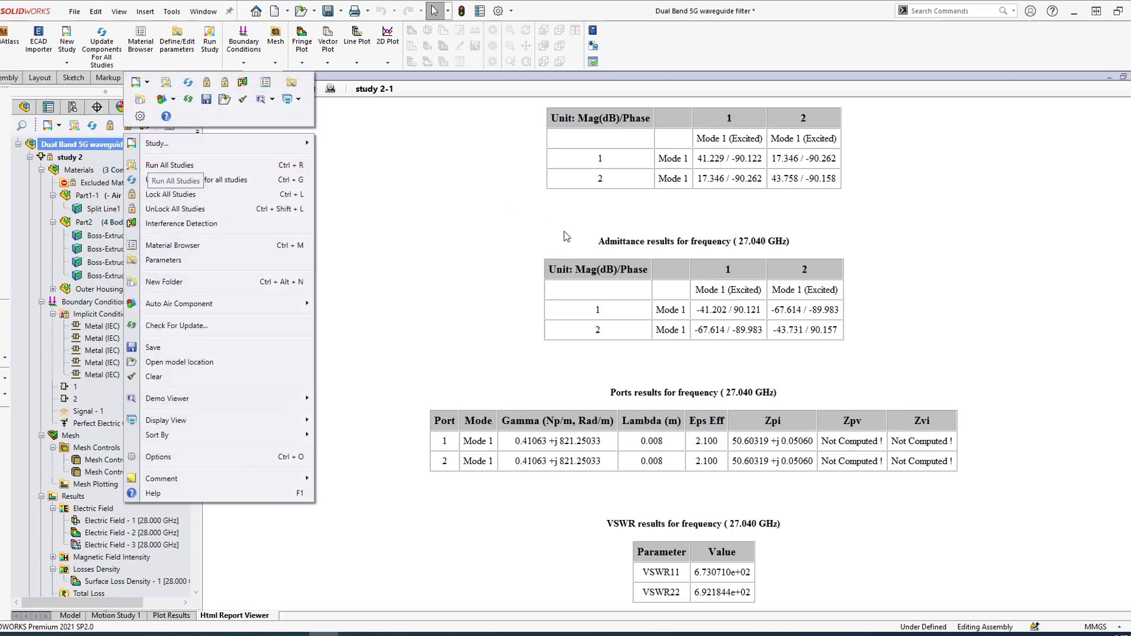
{"action": "left_click", "coordinate": [465, 213]}
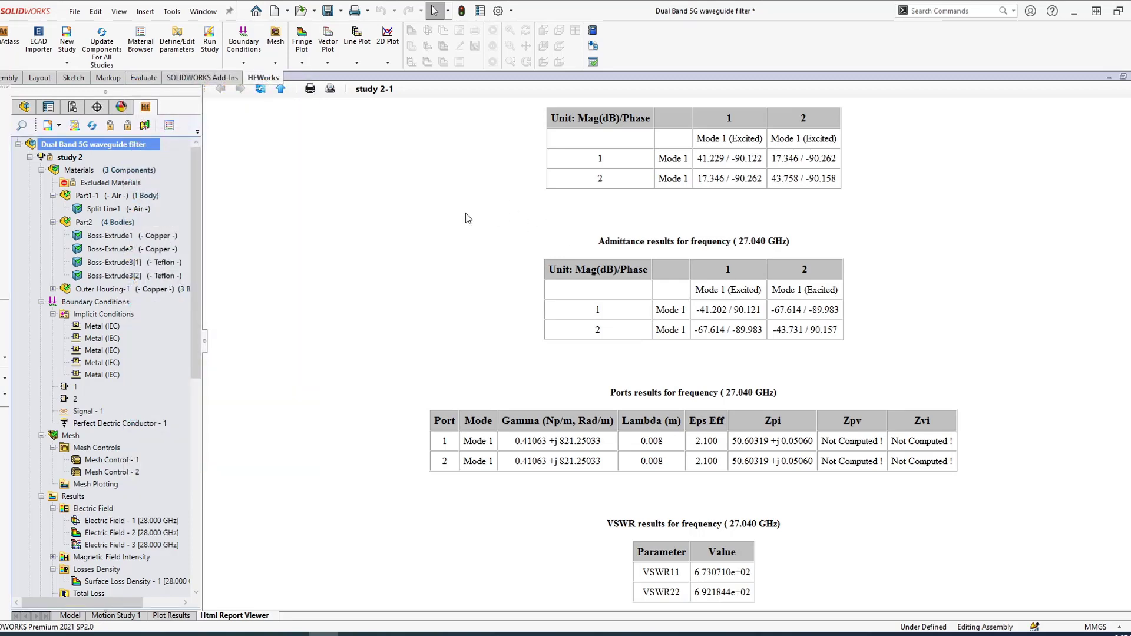
{"action": "left_click", "coordinate": [70, 615]}
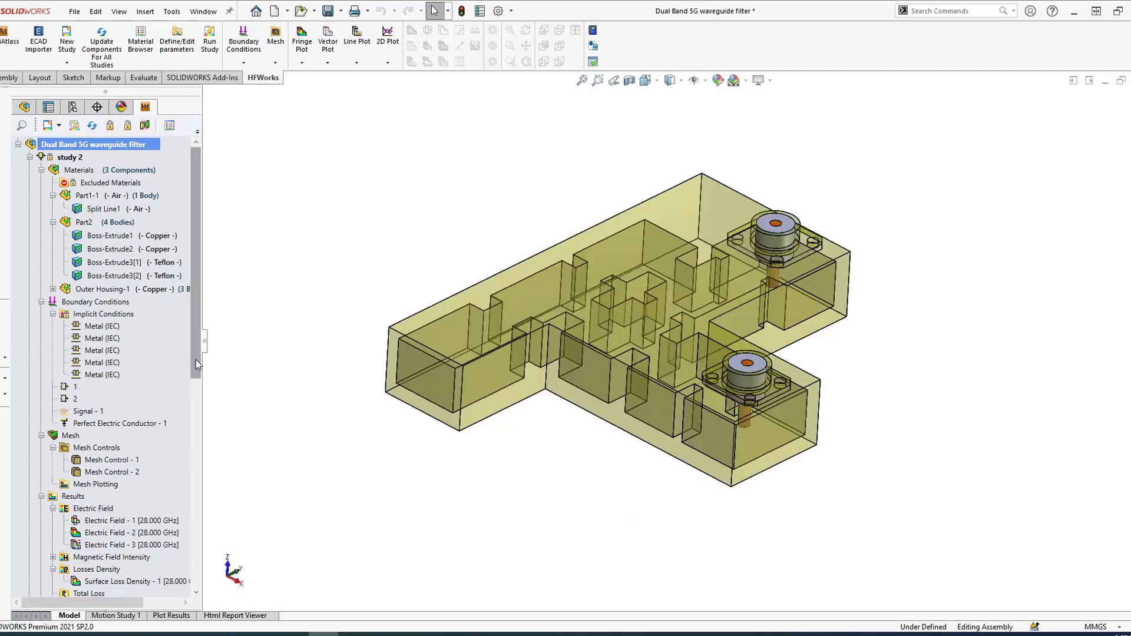
Expand Thermal analysis and confirm thermal coupling in its Coupling Analysis properties, closing without changes
{"action": "left_click_drag", "start_coordinate": [195, 354], "coordinate": [203, 570]}
{"action": "left_click", "coordinate": [30, 366]}
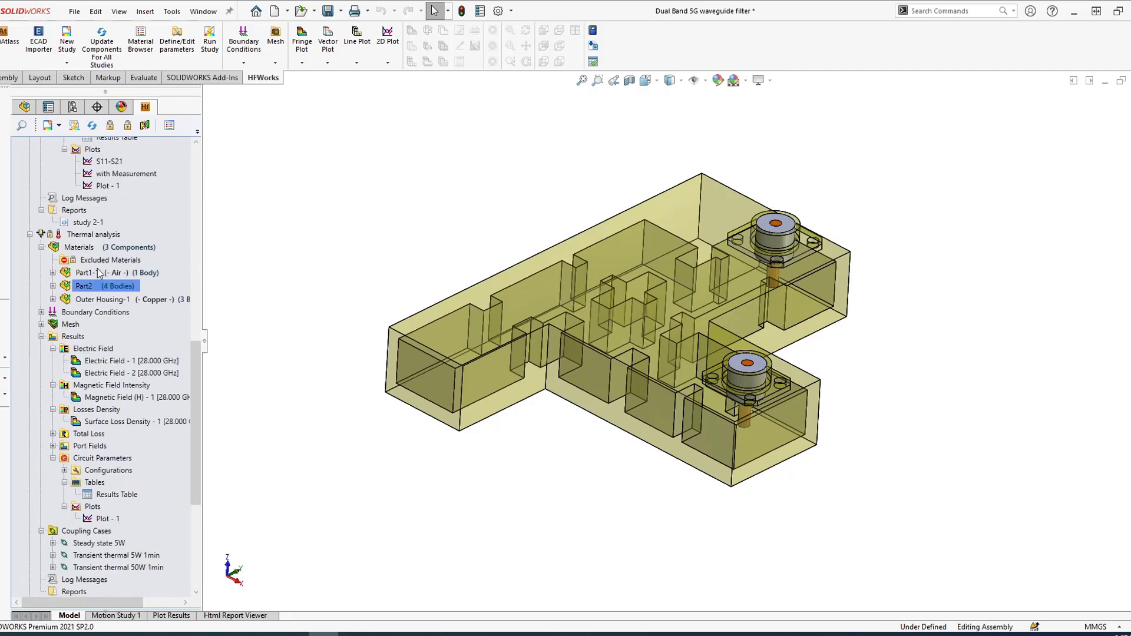
{"action": "left_click", "coordinate": [93, 235]}
{"action": "right_click", "coordinate": [93, 235]}
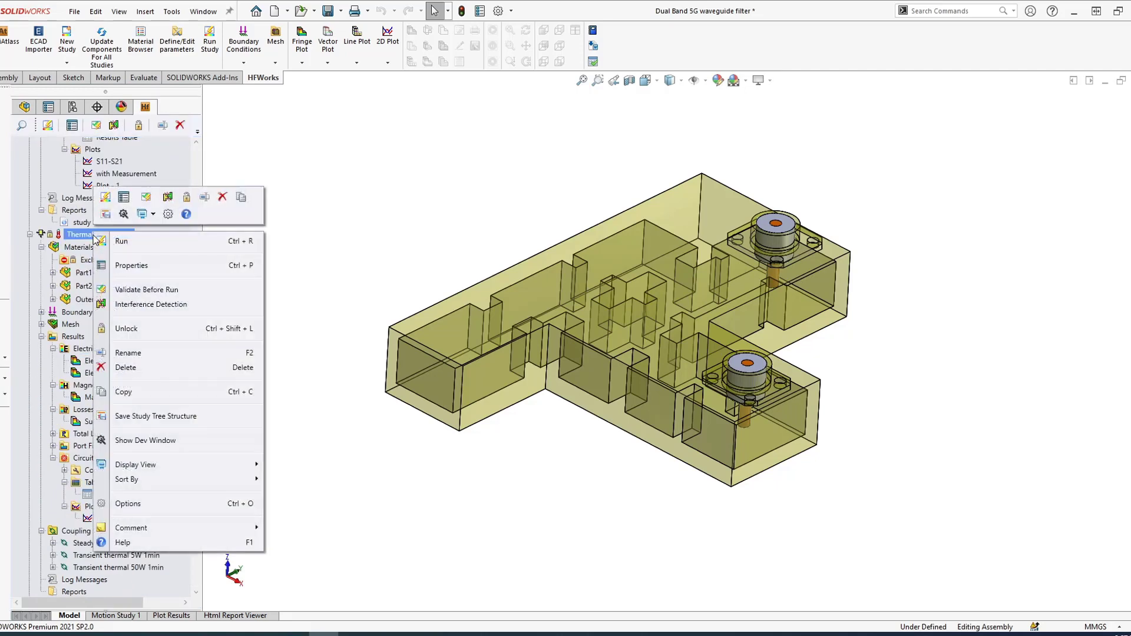
{"action": "left_click", "coordinate": [130, 266]}
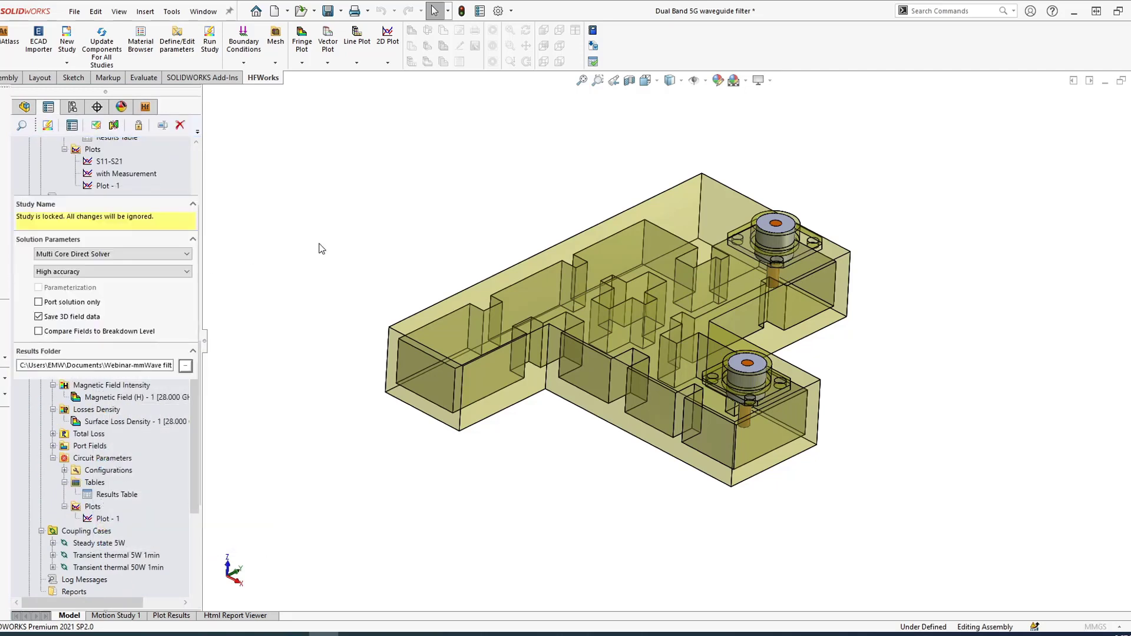
{"action": "left_click", "coordinate": [153, 168]}
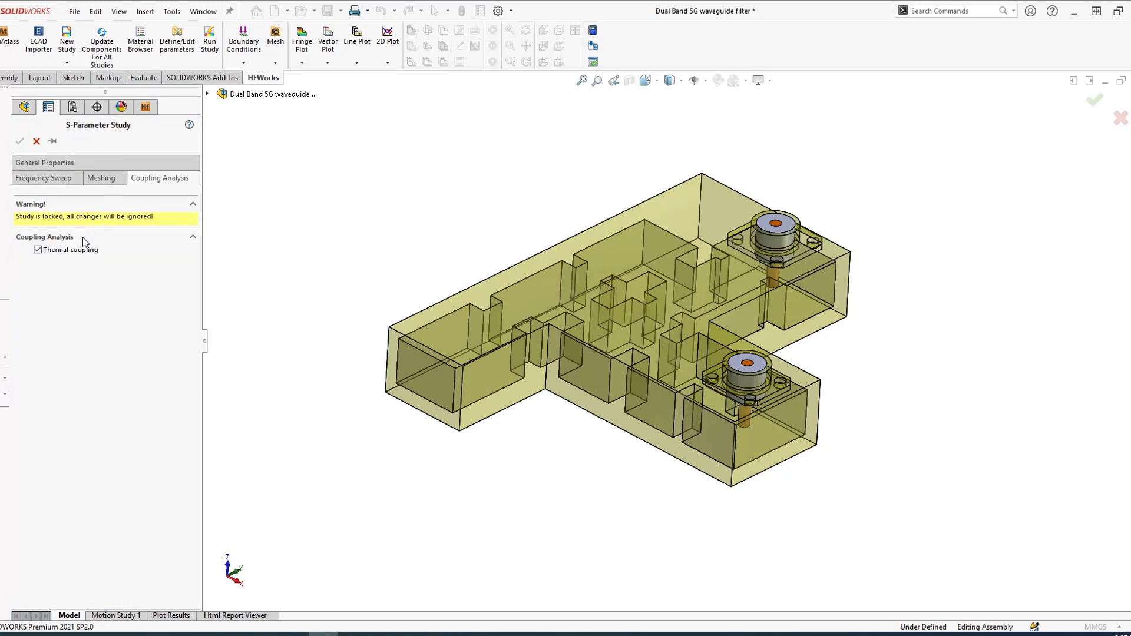
{"action": "left_click", "coordinate": [37, 142]}
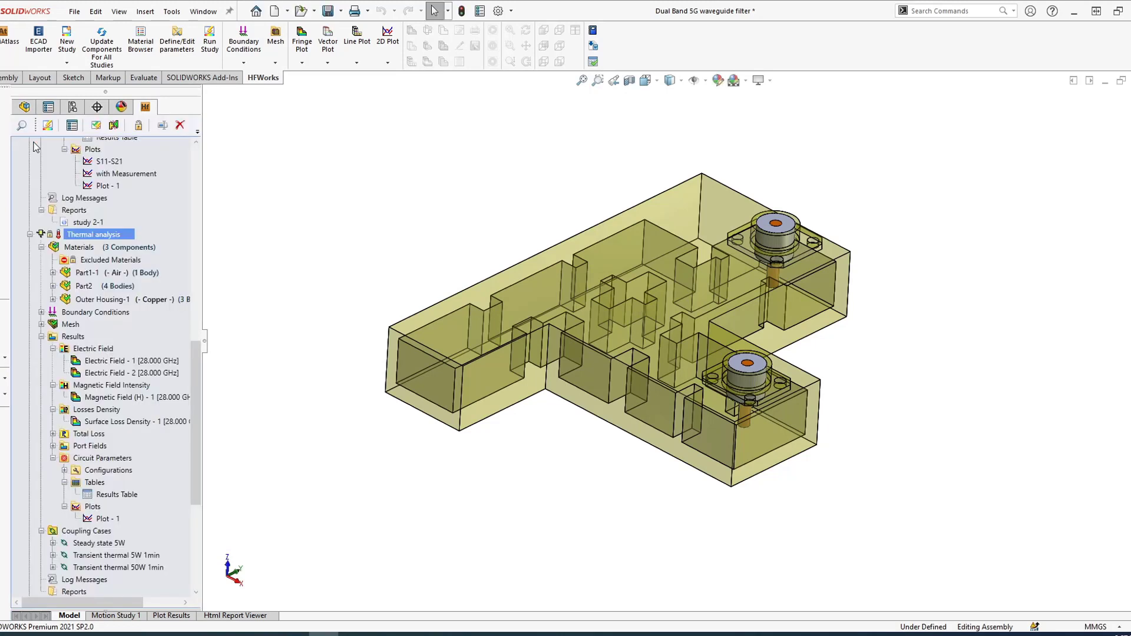
{"action": "mouse_move", "coordinate": [60, 240]}
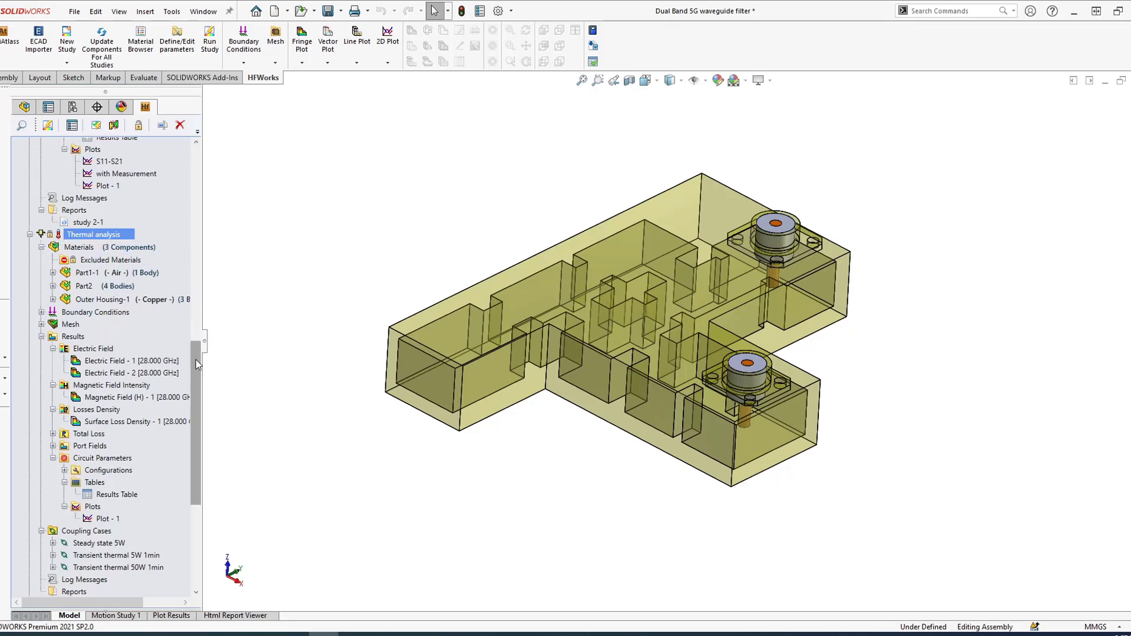
{"action": "left_click_drag", "start_coordinate": [196, 365], "coordinate": [218, 424]}
Open the Thermal analysis Plot - 1 S(1,1)/S(2,2) dB chart, then close it
{"action": "left_click", "coordinate": [88, 337]}
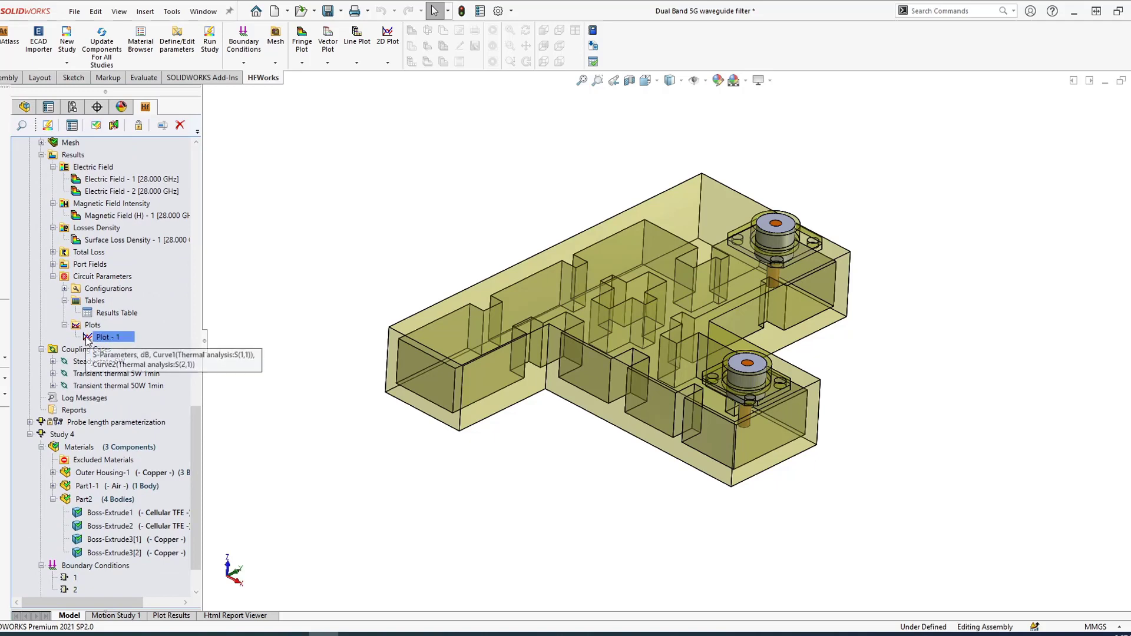
{"action": "double_click", "coordinate": [89, 338]}
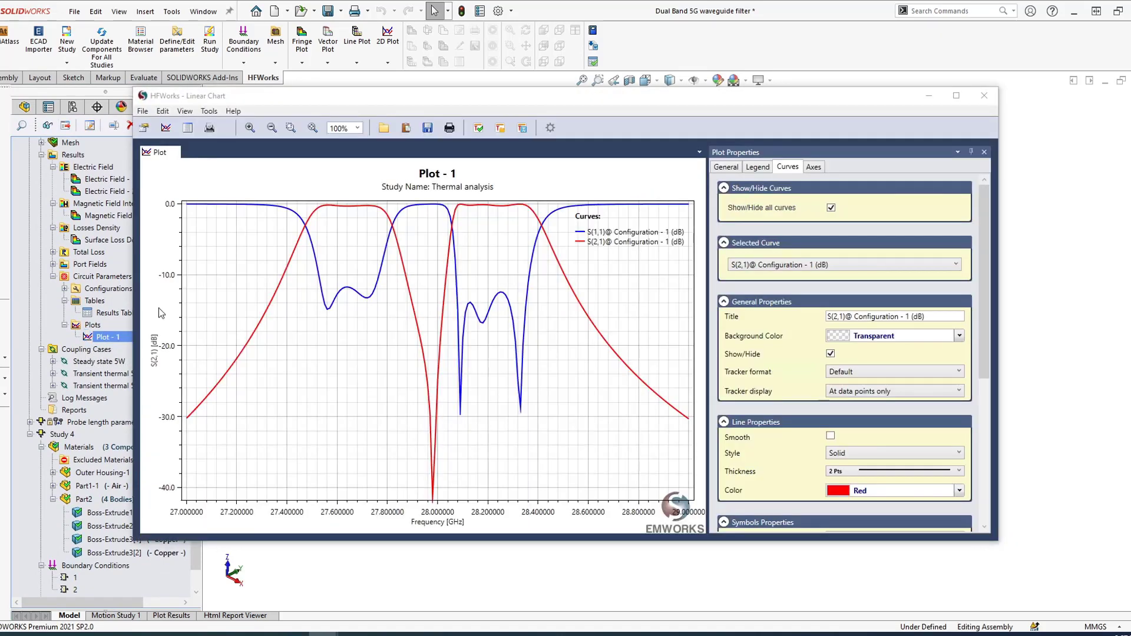
{"action": "left_click", "coordinate": [984, 96]}
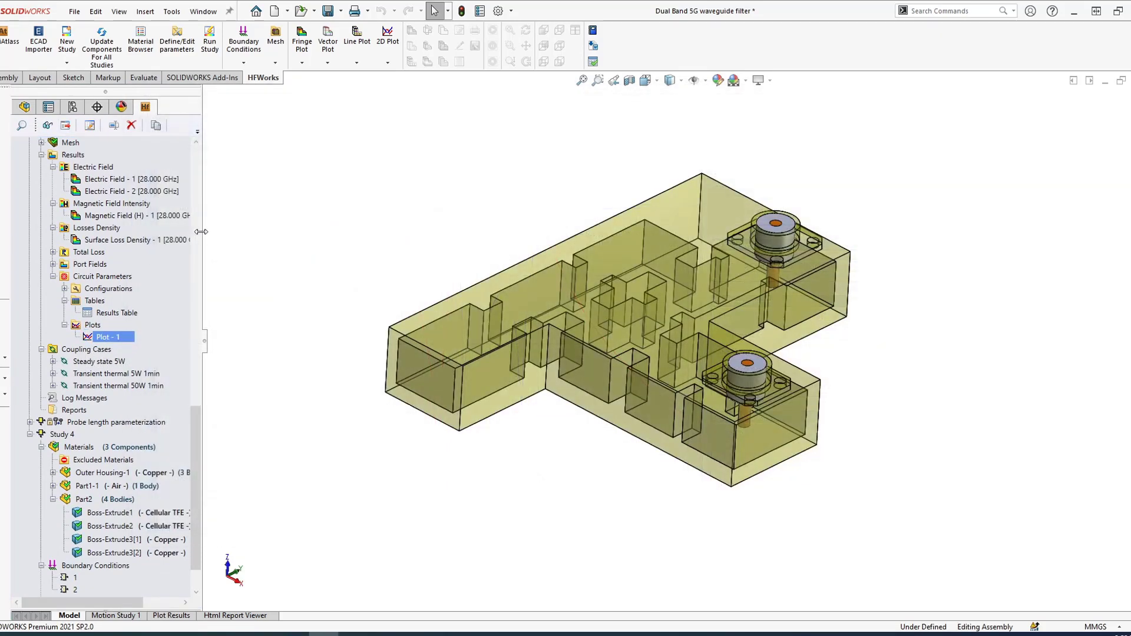
Review the Steady state 5W properties: port 1 only, 5 W at 28 GHz
{"action": "scroll", "coordinate": [198, 416], "scroll_direction": "down", "scroll_amount": 2}
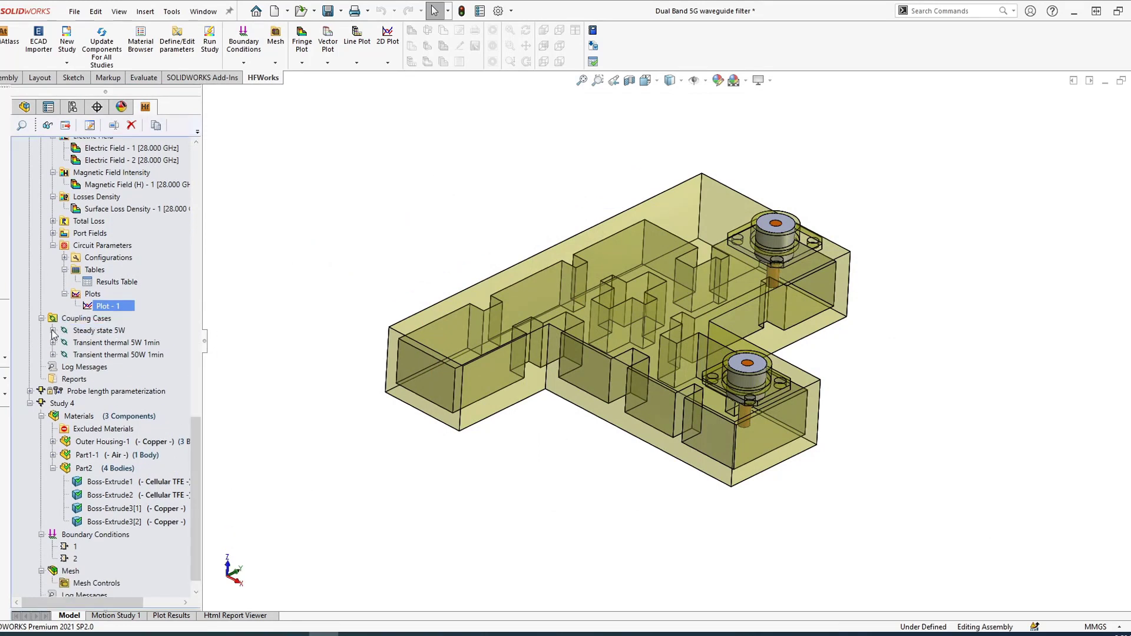
{"action": "left_click", "coordinate": [53, 331]}
{"action": "left_click", "coordinate": [106, 332]}
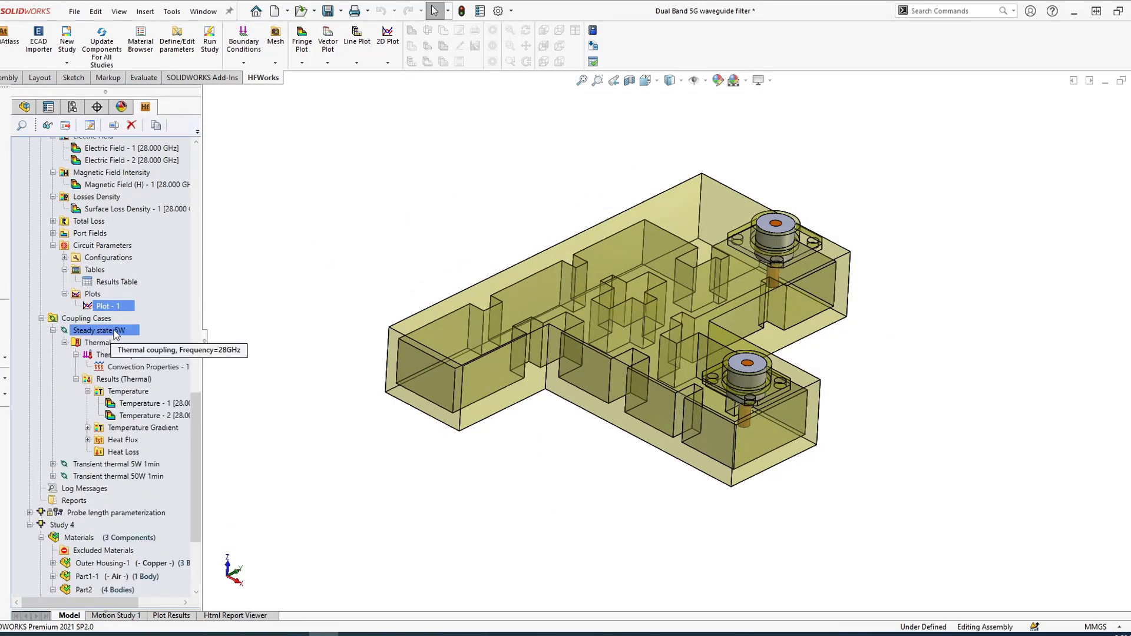
{"action": "right_click", "coordinate": [115, 334]}
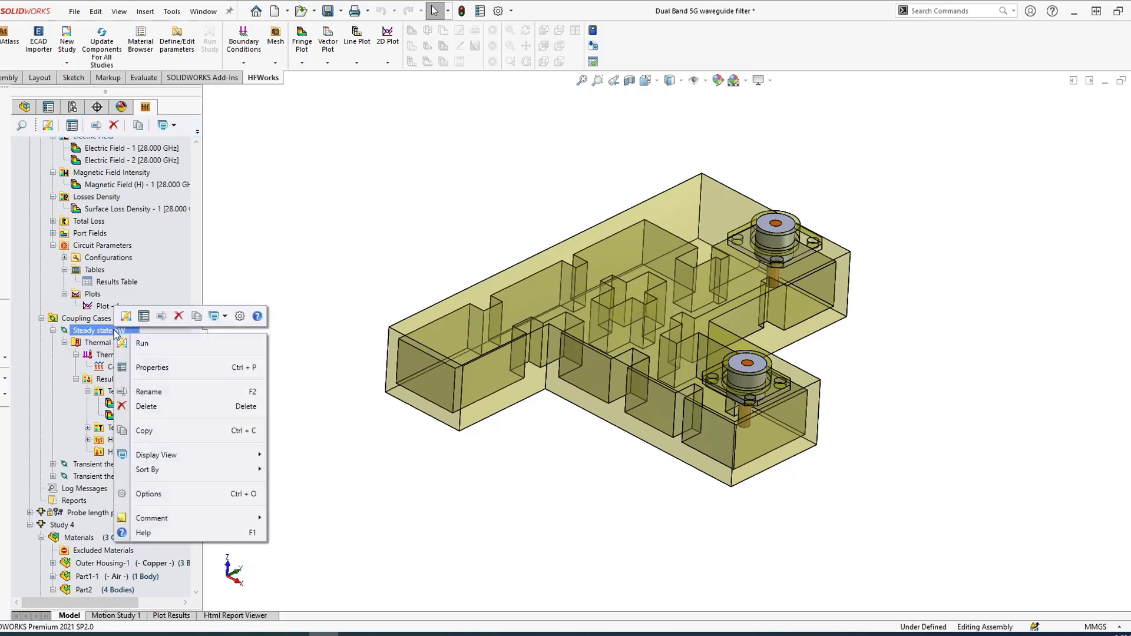
{"action": "left_click", "coordinate": [160, 367]}
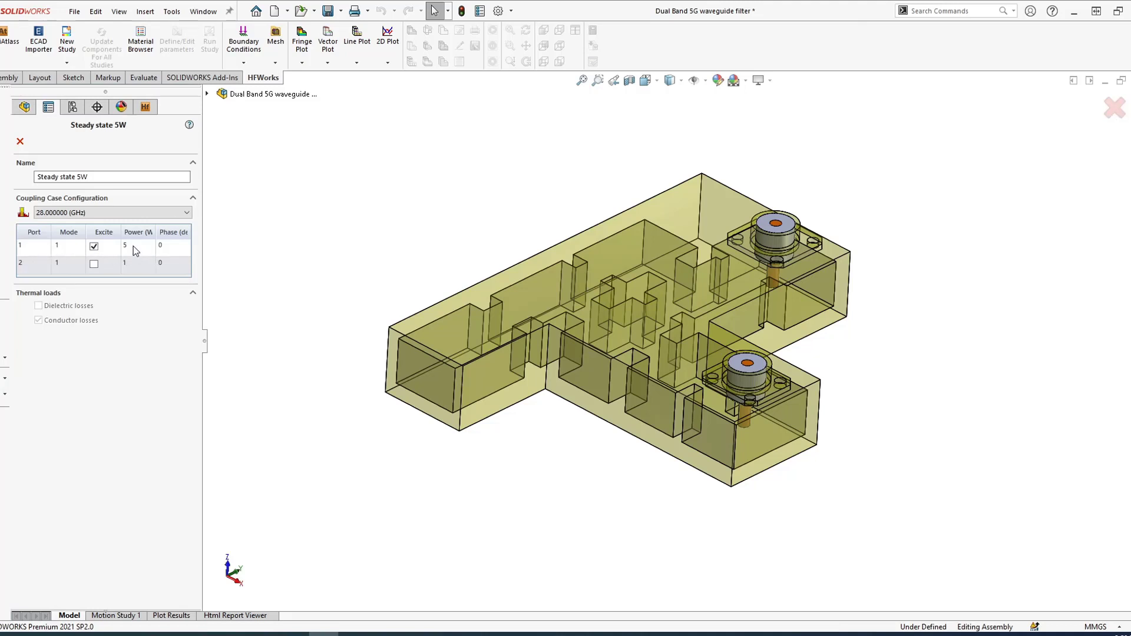
{"action": "left_click", "coordinate": [20, 142]}
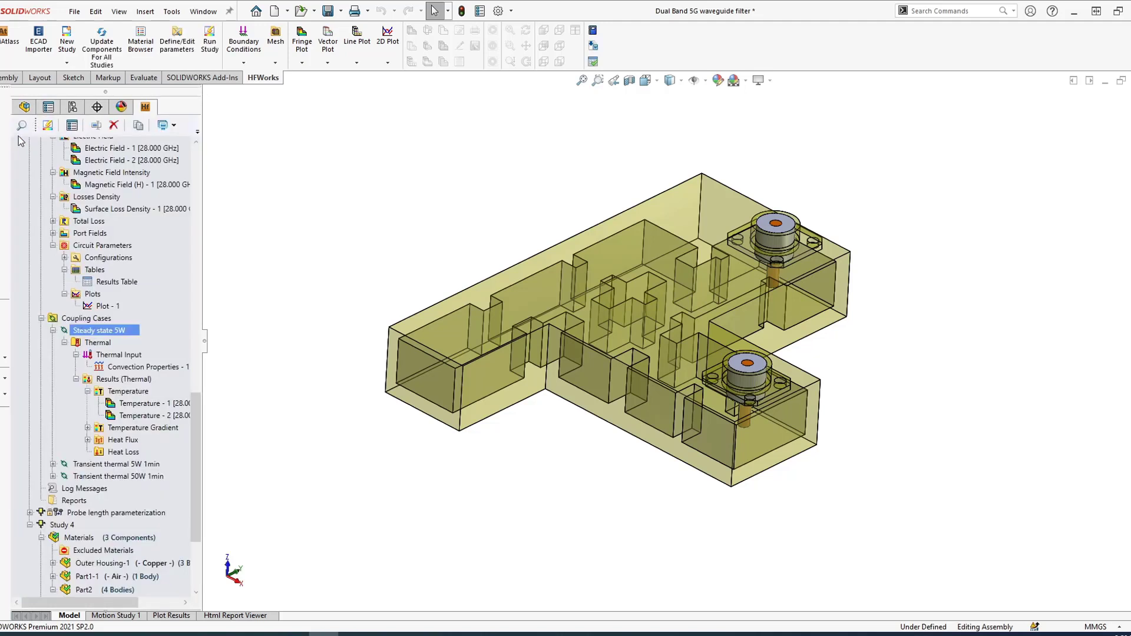
Show Steady state 5W Temperature - 1 only on a Top-plane section offset 1.85 mm
{"action": "left_click", "coordinate": [111, 406]}
{"action": "double_click", "coordinate": [111, 404]}
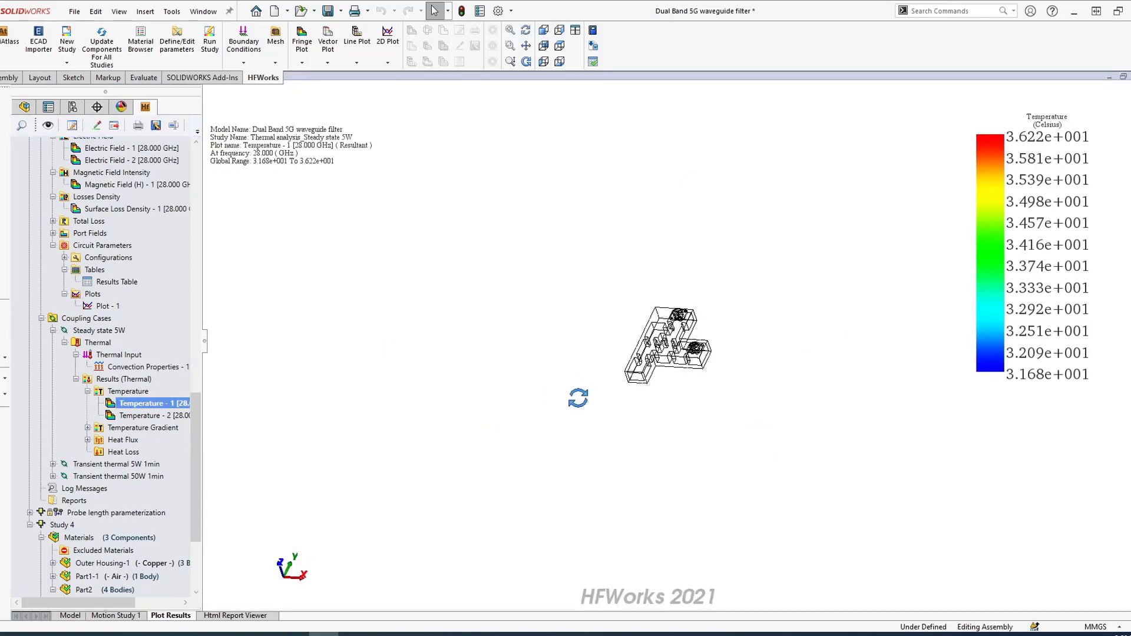
{"action": "right_click", "coordinate": [172, 405]}
{"action": "mouse_move", "coordinate": [247, 124]}
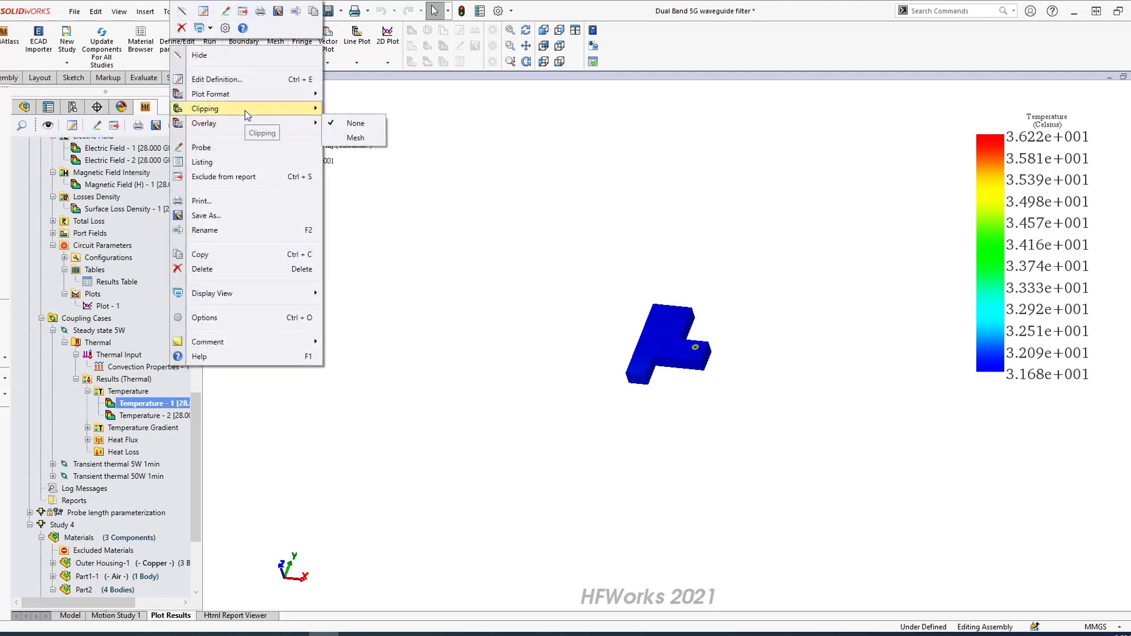
{"action": "left_click", "coordinate": [372, 124]}
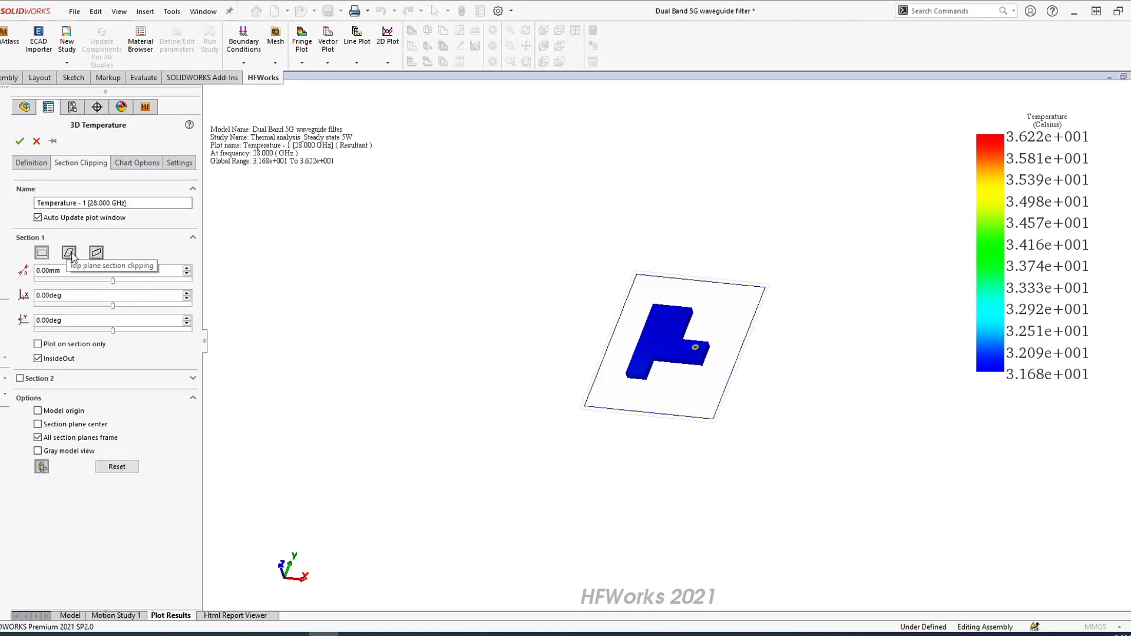
{"action": "left_click", "coordinate": [69, 254]}
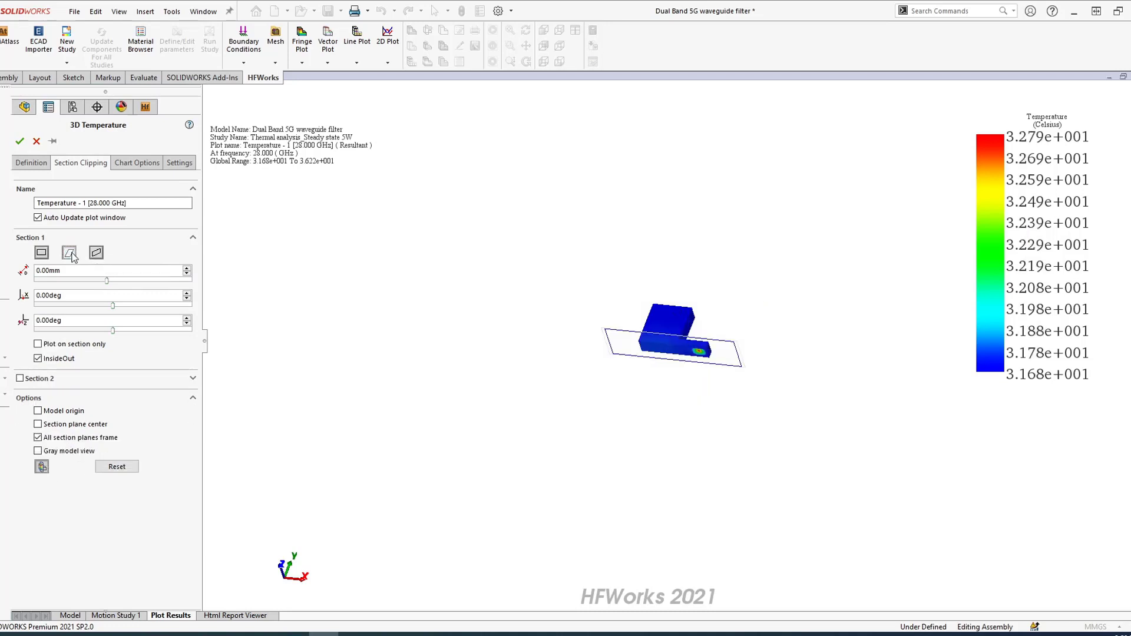
{"action": "middle_click_drag", "start_coordinate": [639, 406], "coordinate": [575, 393]}
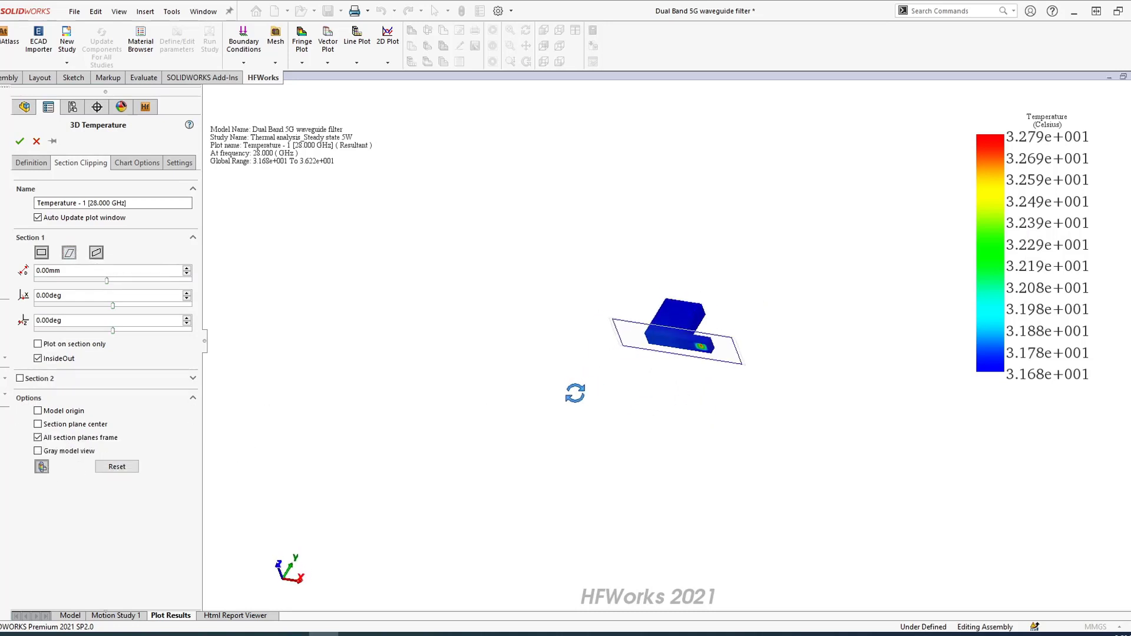
{"action": "left_click", "coordinate": [37, 344]}
{"action": "left_click_drag", "start_coordinate": [753, 355], "coordinate": [699, 373]}
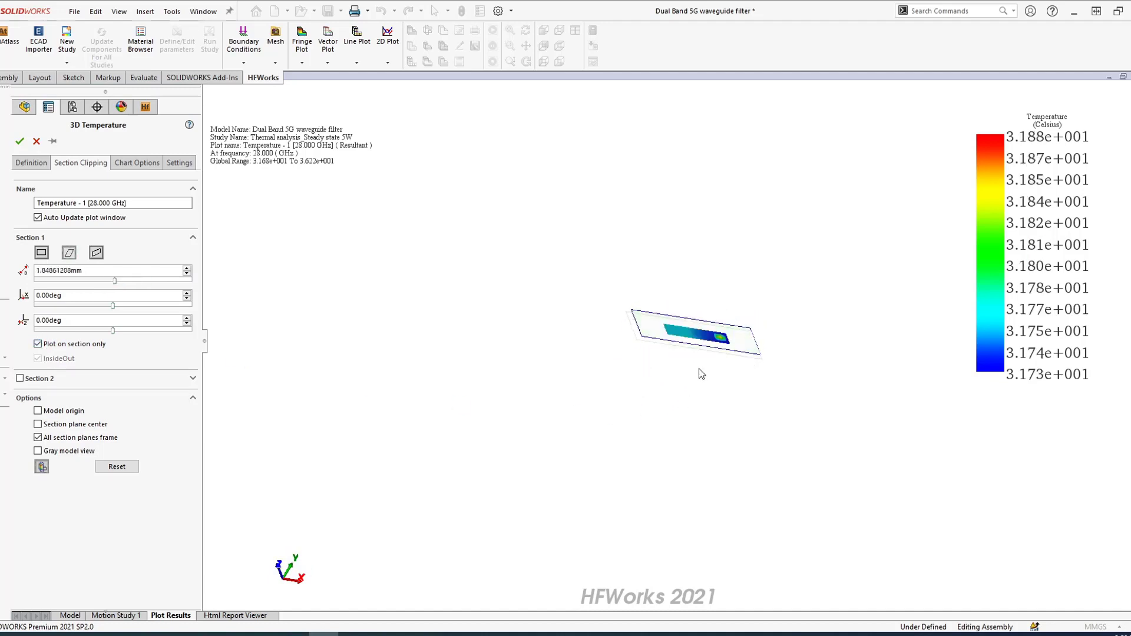
{"action": "left_click", "coordinate": [20, 141]}
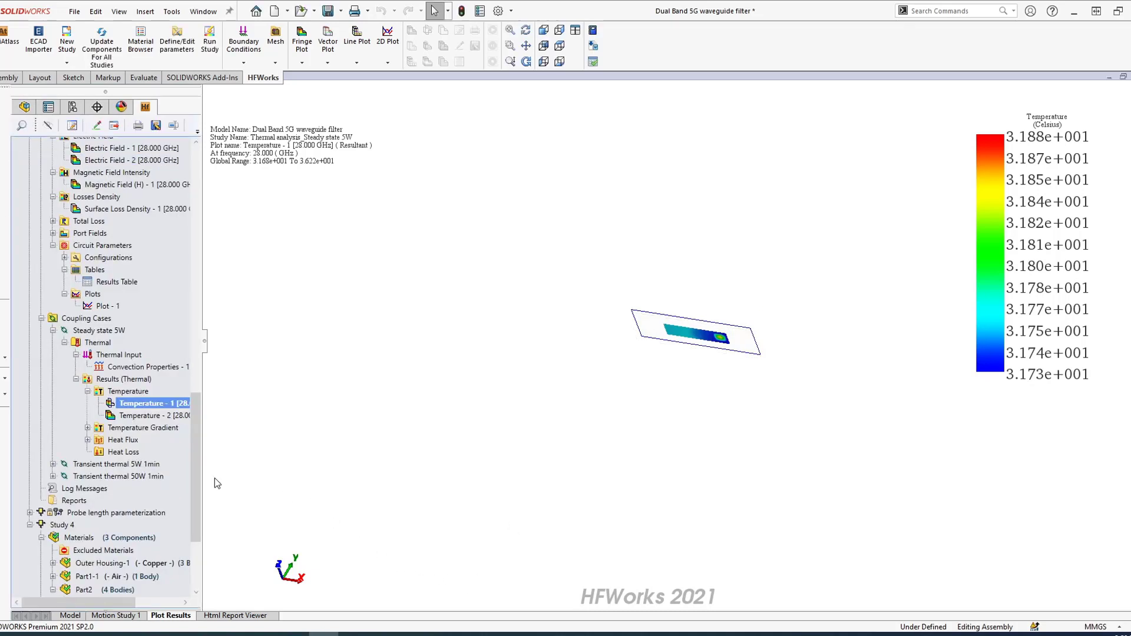
Expand and select the Transient thermal 50W 1min case
{"action": "left_click_drag", "start_coordinate": [198, 489], "coordinate": [189, 532]}
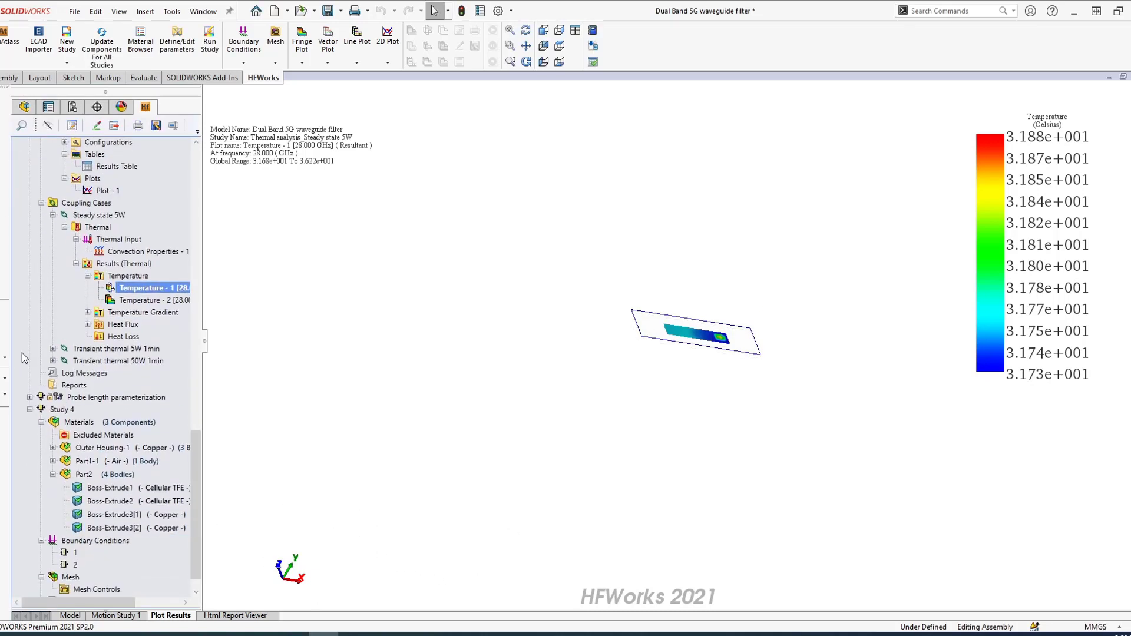
{"action": "left_click", "coordinate": [53, 360]}
{"action": "left_click", "coordinate": [76, 361]}
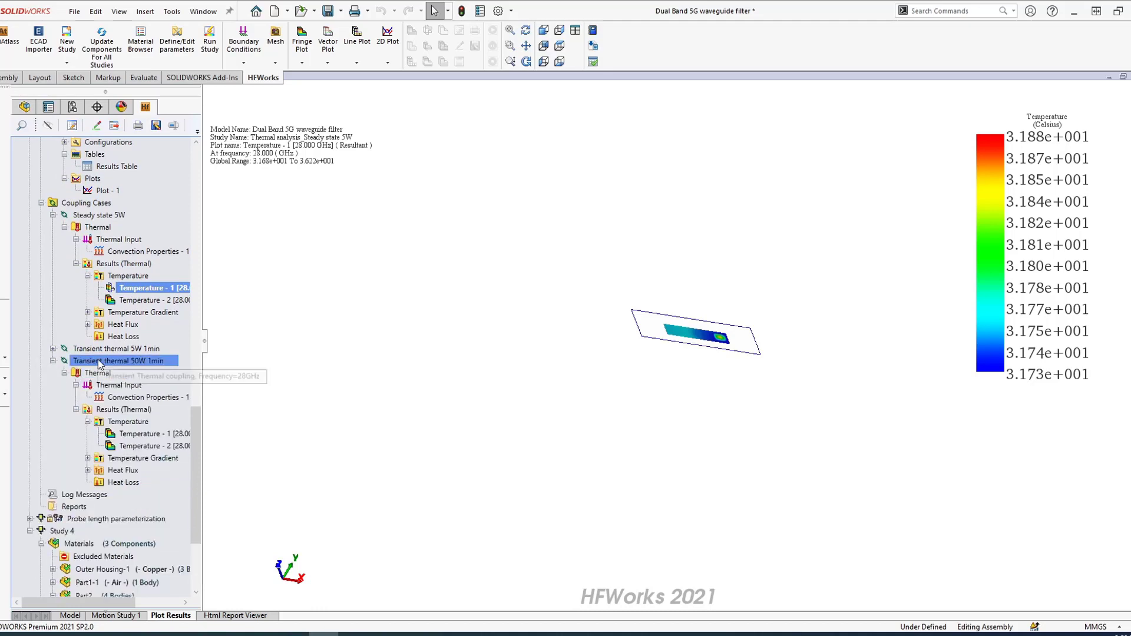
Animate the 50W transient Temperature - 1 versus time, stopping it at 50 s
{"action": "double_click", "coordinate": [109, 434]}
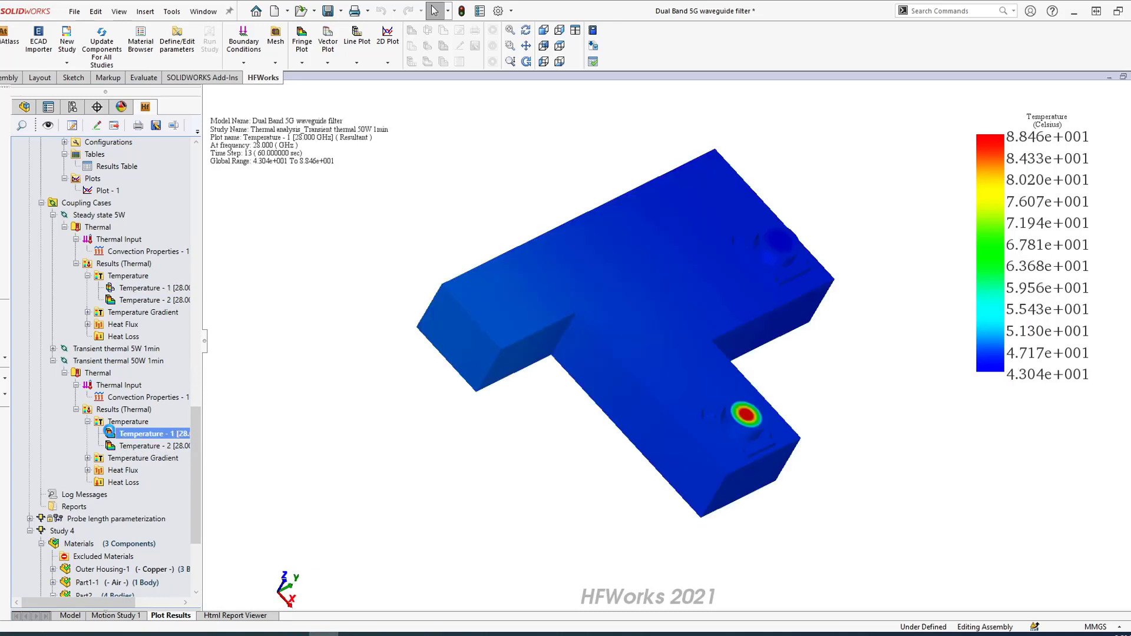
{"action": "right_click", "coordinate": [144, 436]}
{"action": "mouse_move", "coordinate": [221, 148]}
{"action": "left_click", "coordinate": [331, 148]}
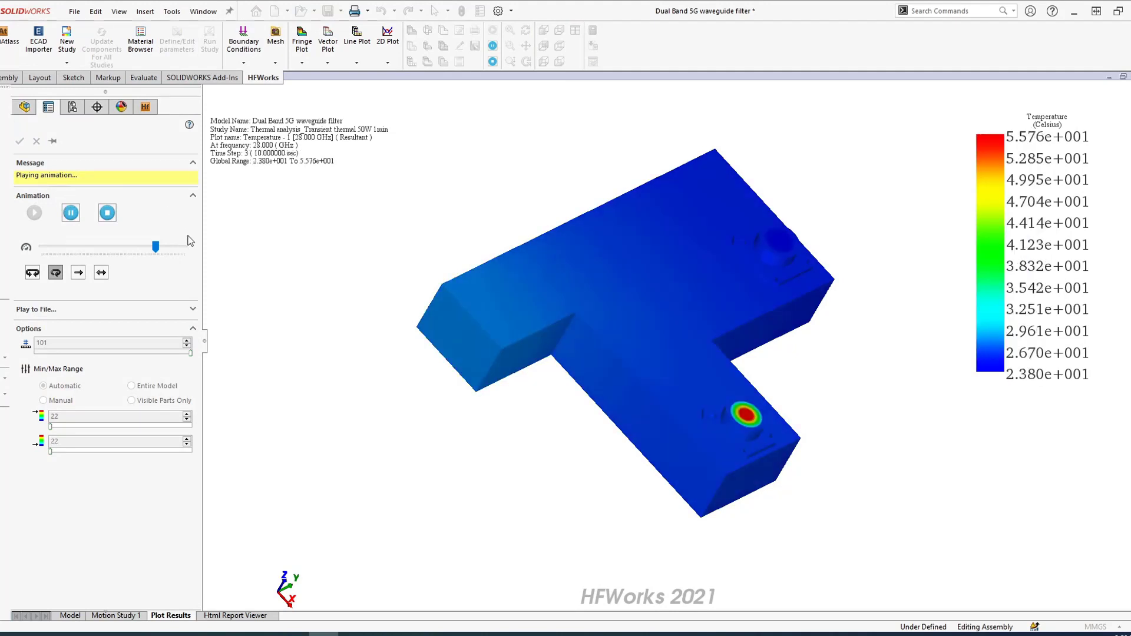
{"action": "left_click", "coordinate": [107, 212]}
{"action": "left_click", "coordinate": [33, 143]}
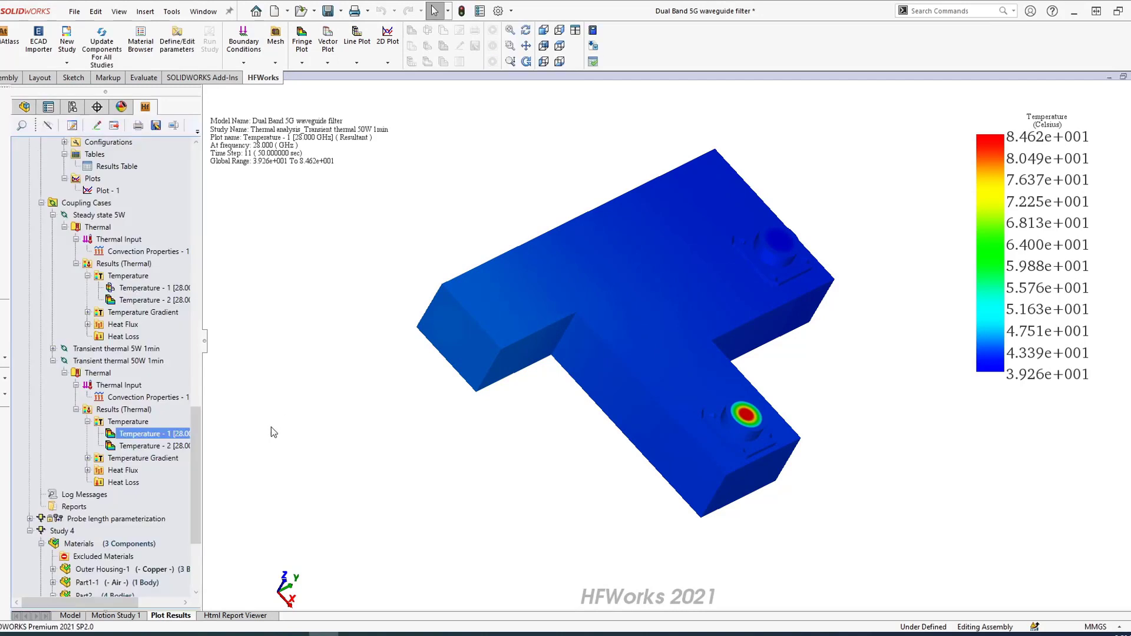
Section-clip the 50W transient temperature plot to show only the slice at -1.697 mm
{"action": "right_click", "coordinate": [169, 439]}
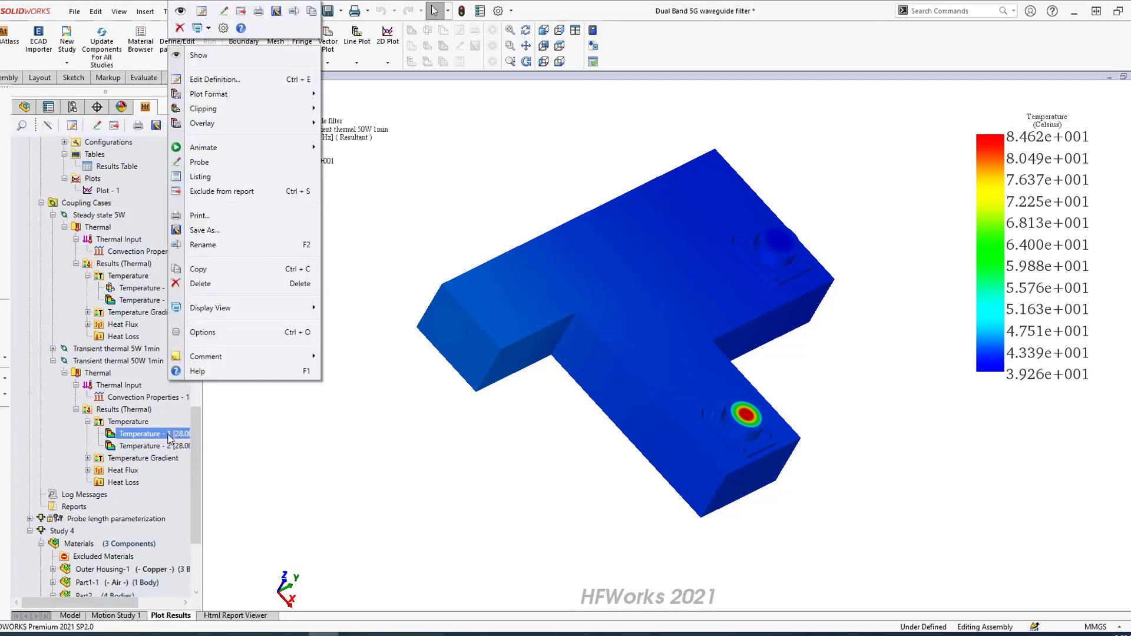
{"action": "mouse_move", "coordinate": [239, 109]}
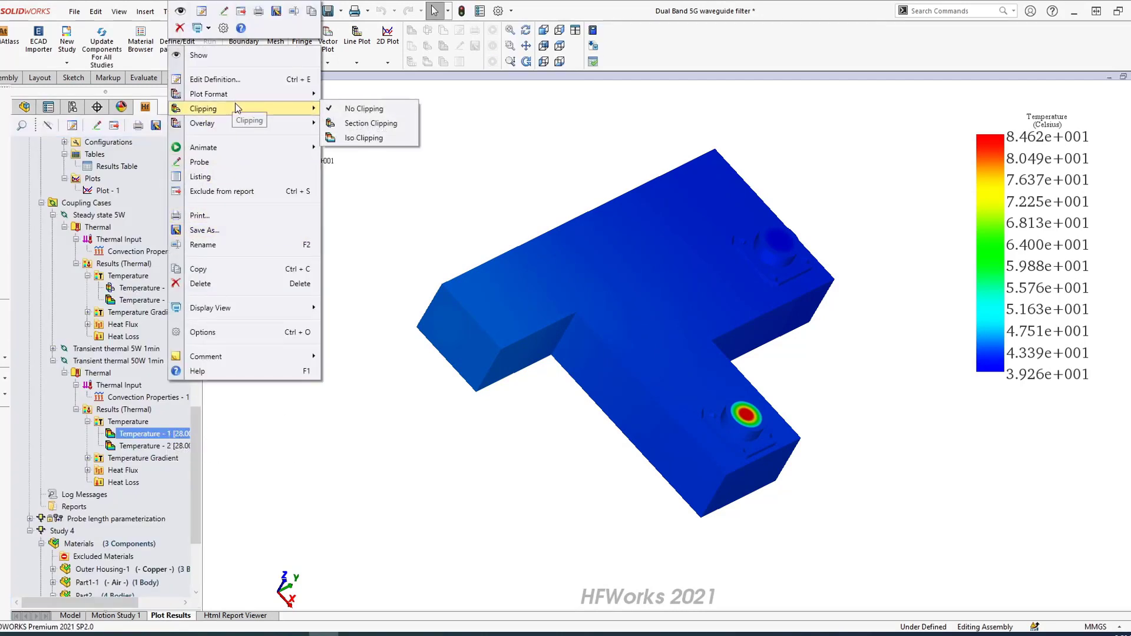
{"action": "left_click", "coordinate": [377, 120]}
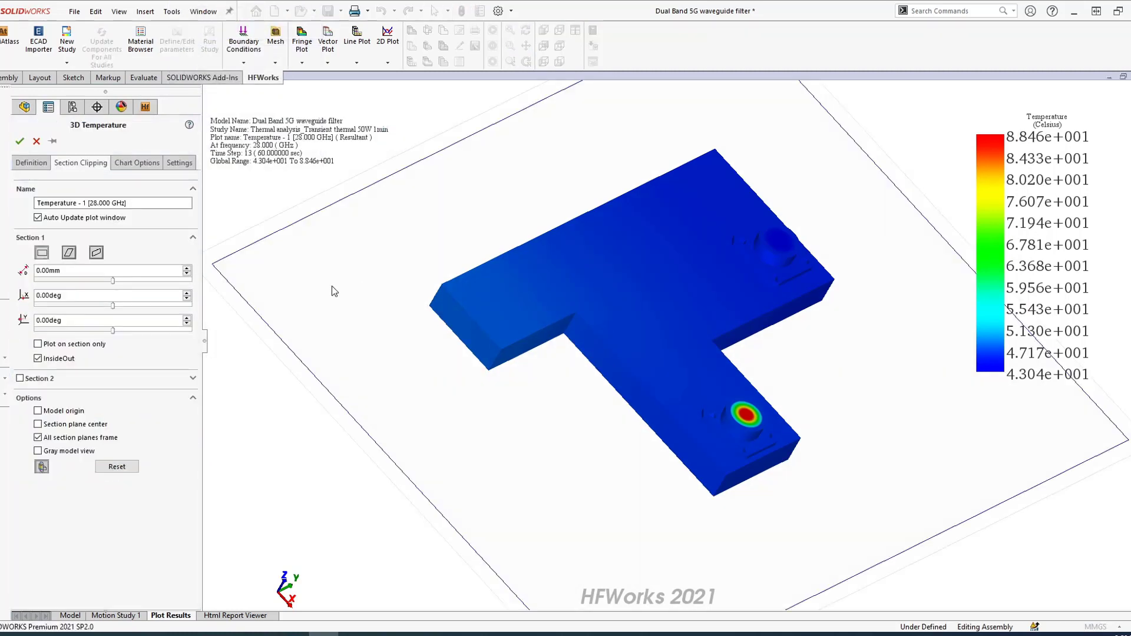
{"action": "left_click", "coordinate": [37, 344]}
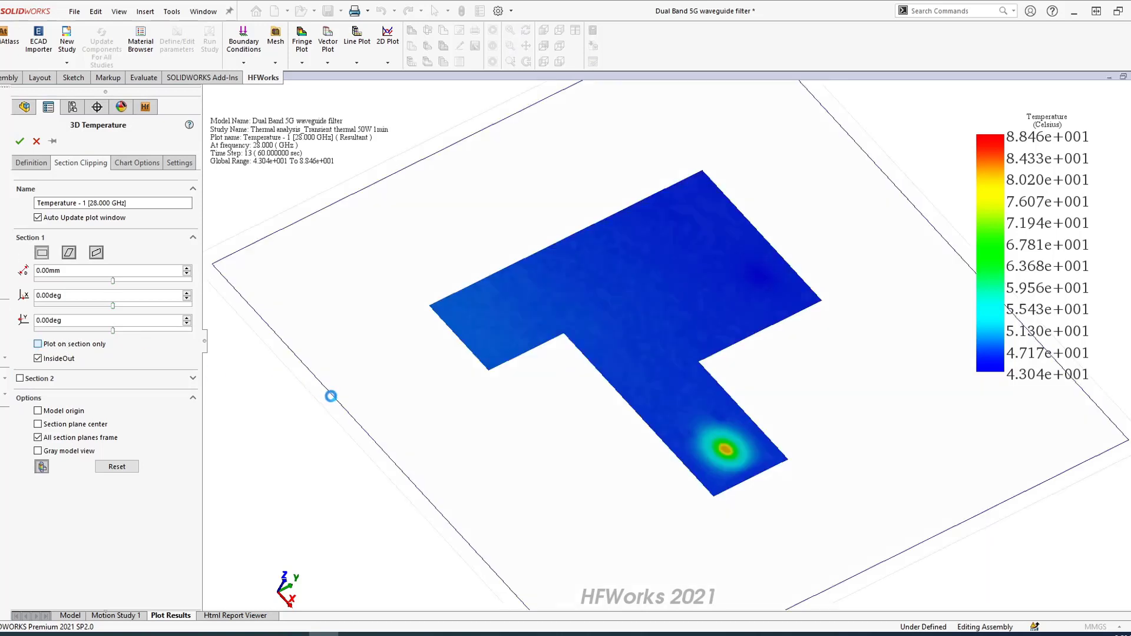
{"action": "left_click_drag", "start_coordinate": [491, 460], "coordinate": [485, 483]}
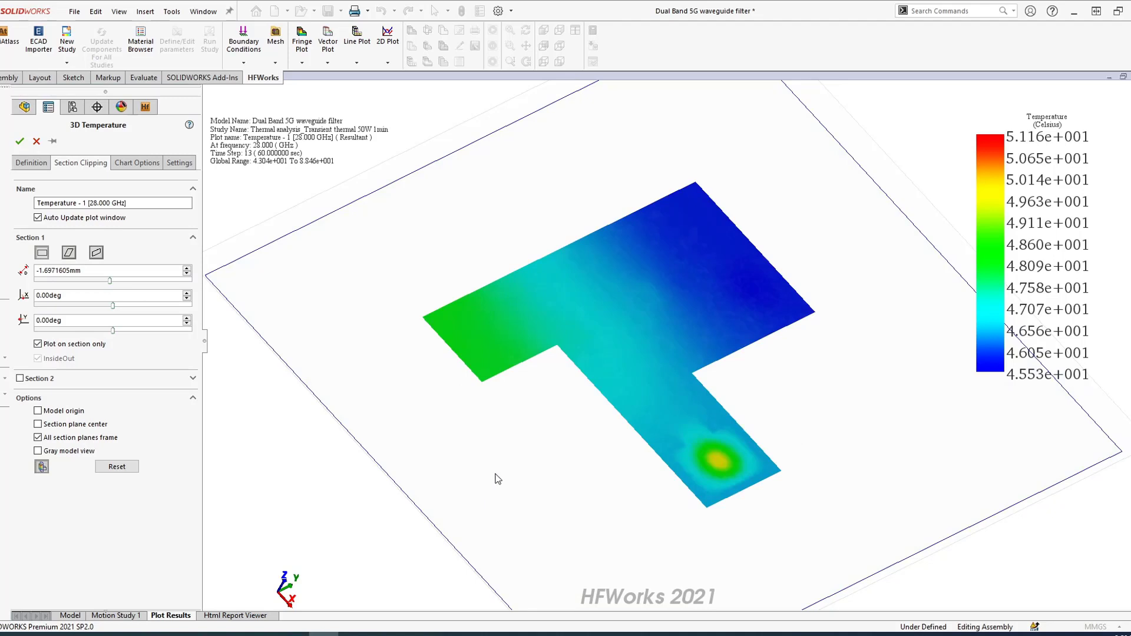
{"action": "left_click", "coordinate": [19, 142]}
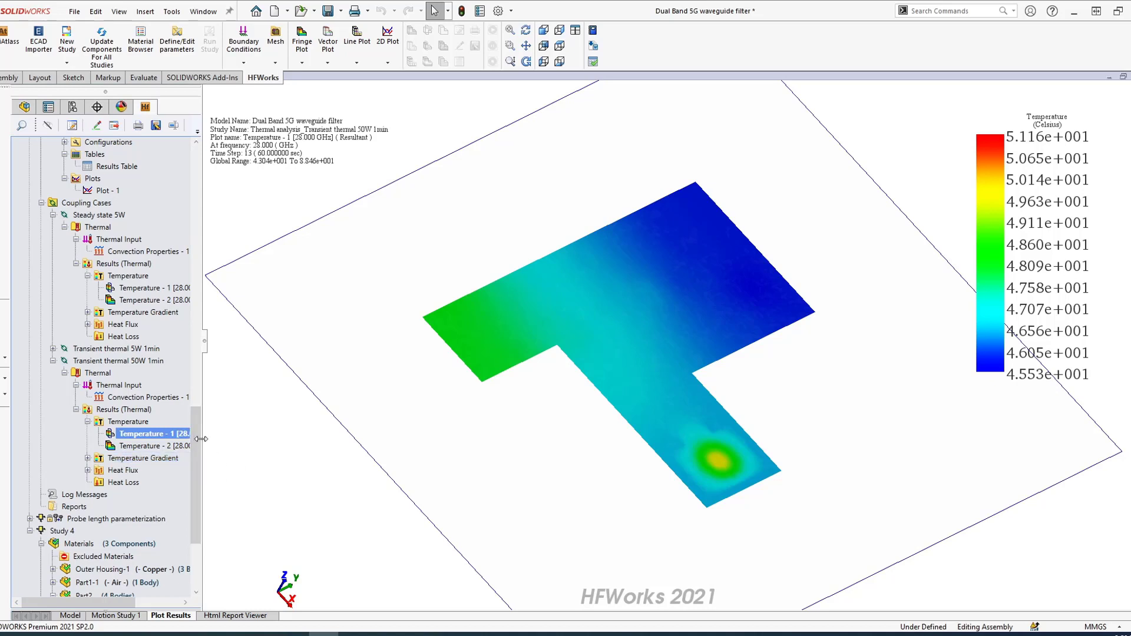
Widen the feature tree and select Convection Properties - 1 to show the filter model again
{"action": "left_click_drag", "start_coordinate": [201, 439], "coordinate": [227, 439]}
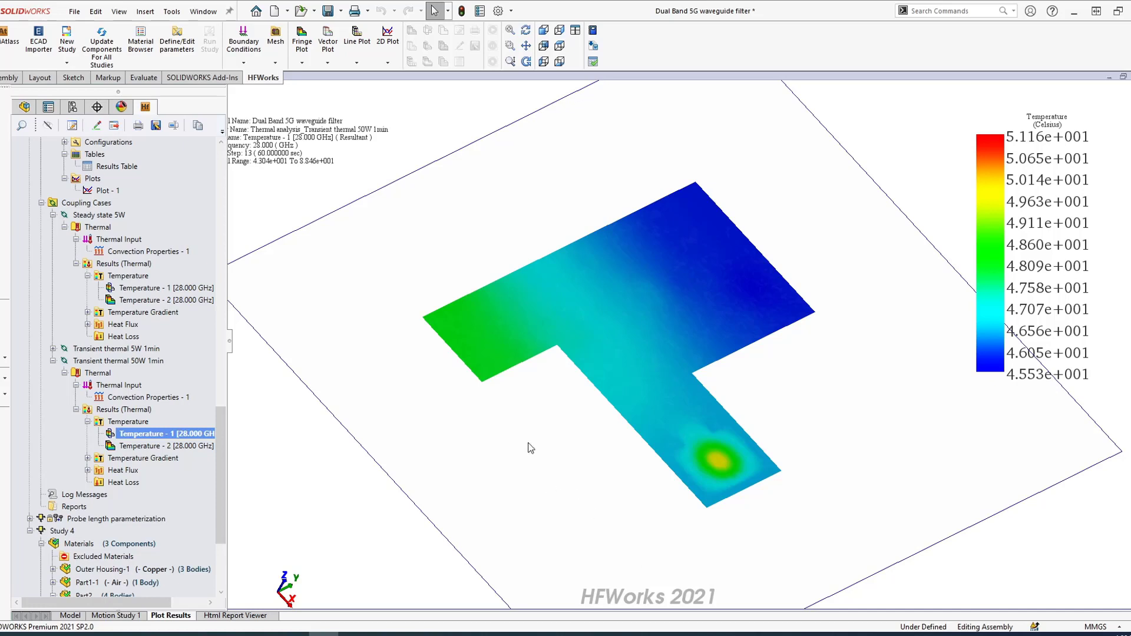
{"action": "left_click", "coordinate": [144, 252]}
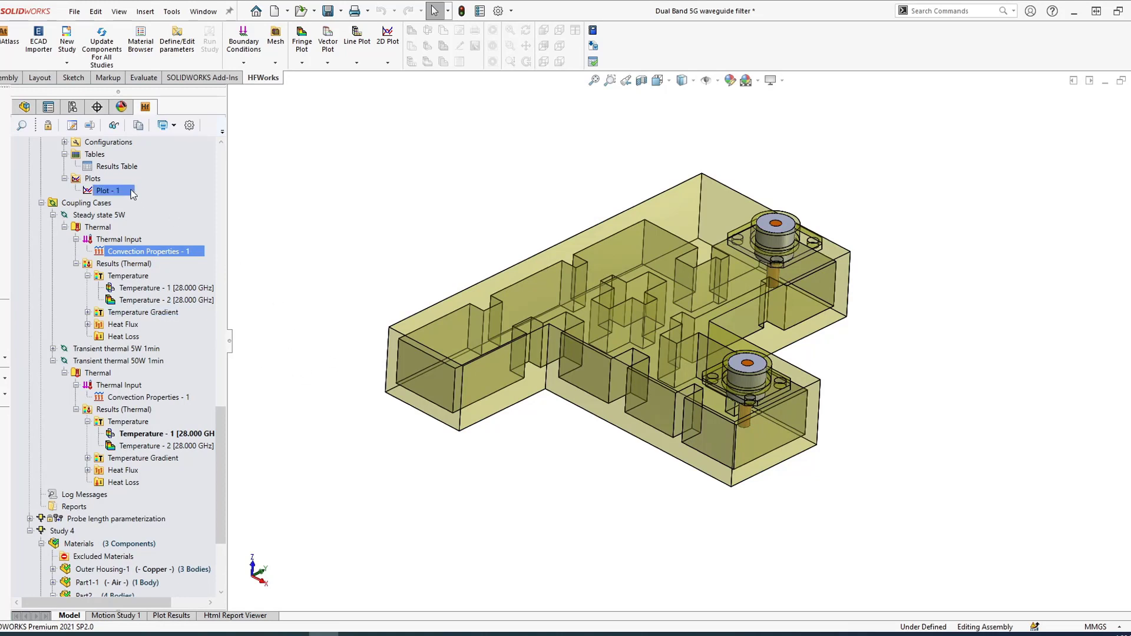
{"action": "right_click", "coordinate": [102, 205]}
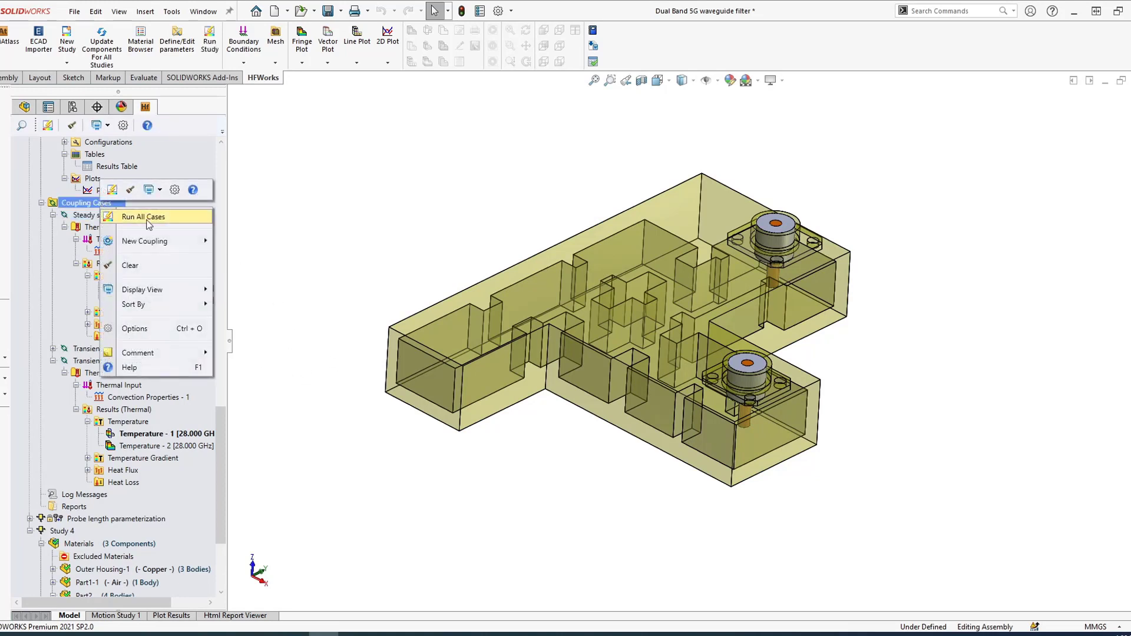
{"action": "mouse_move", "coordinate": [177, 241]}
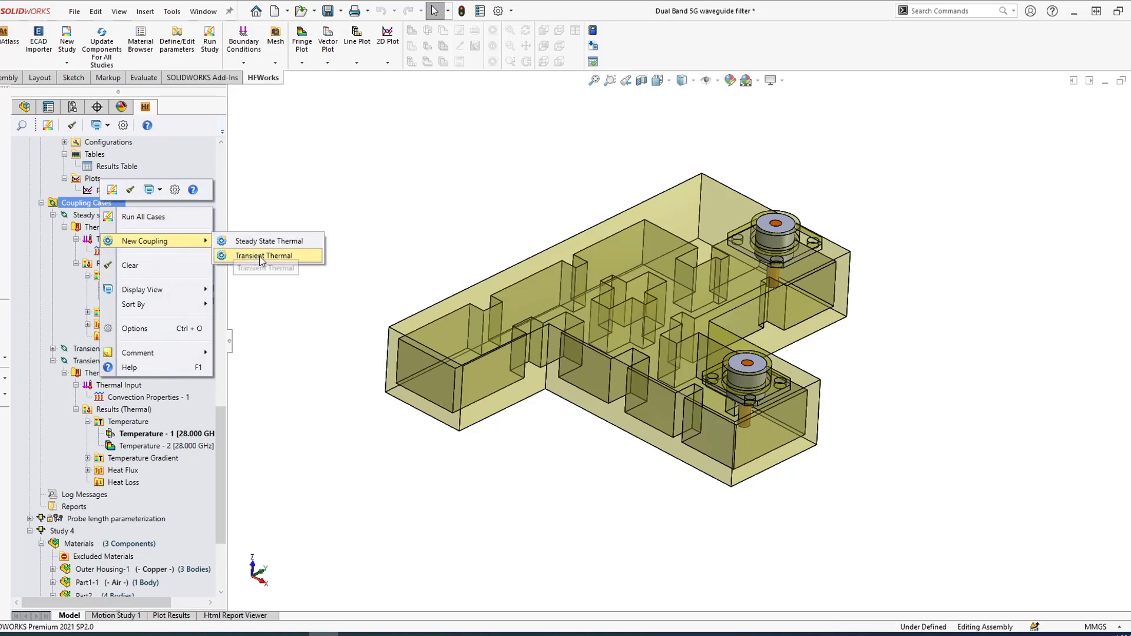
{"action": "left_click", "coordinate": [312, 241]}
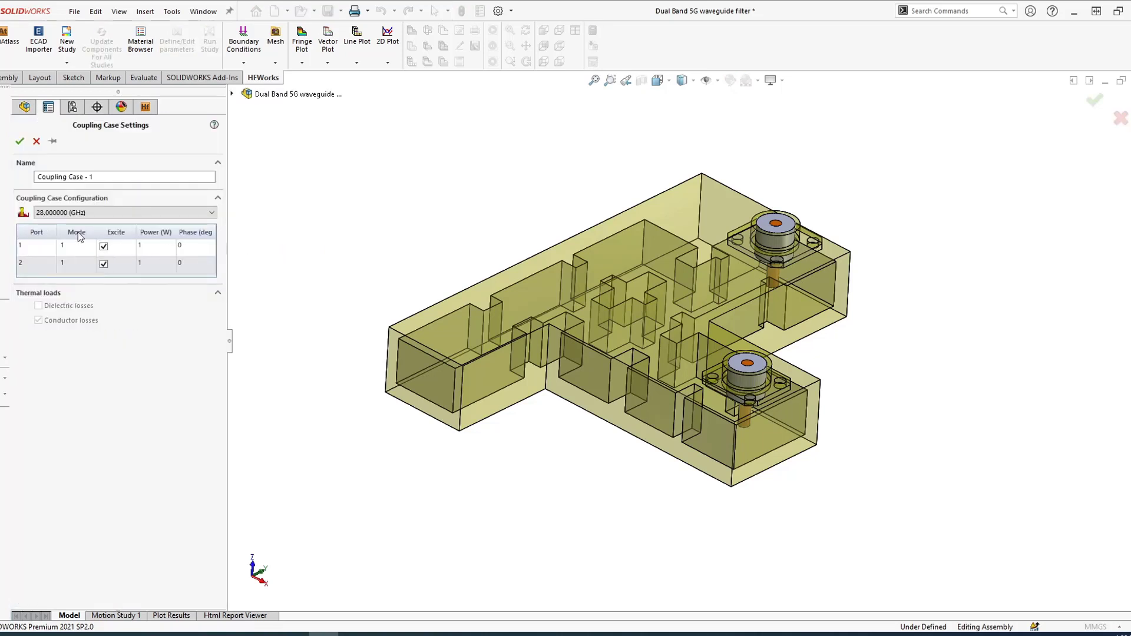
{"action": "left_click", "coordinate": [166, 245]}
{"action": "left_click", "coordinate": [165, 244]}
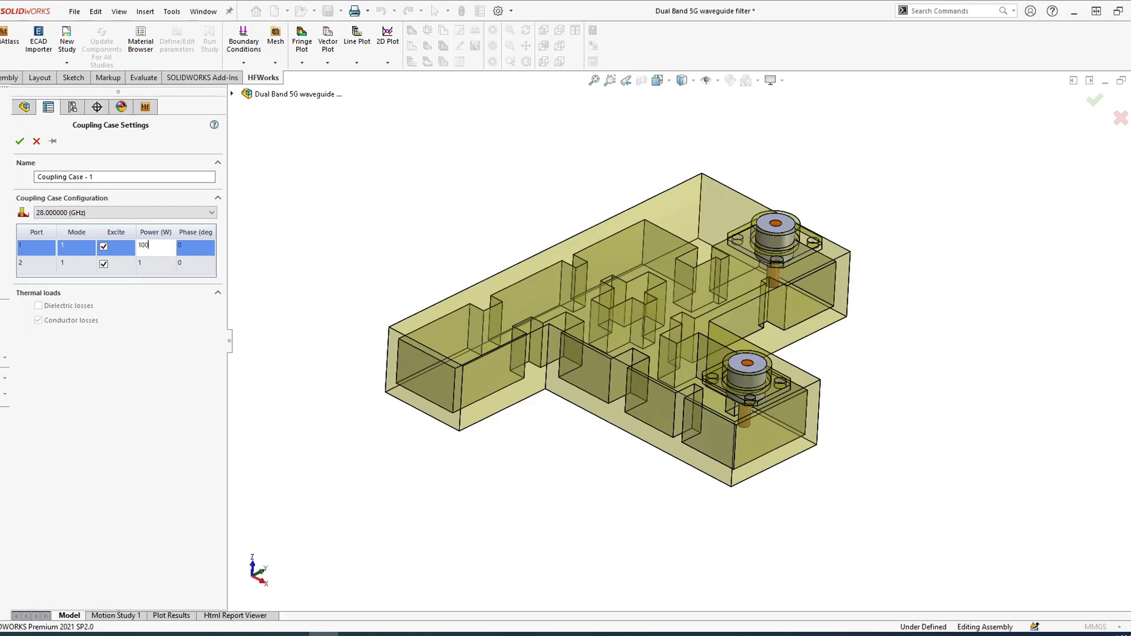
{"action": "left_click", "coordinate": [156, 263]}
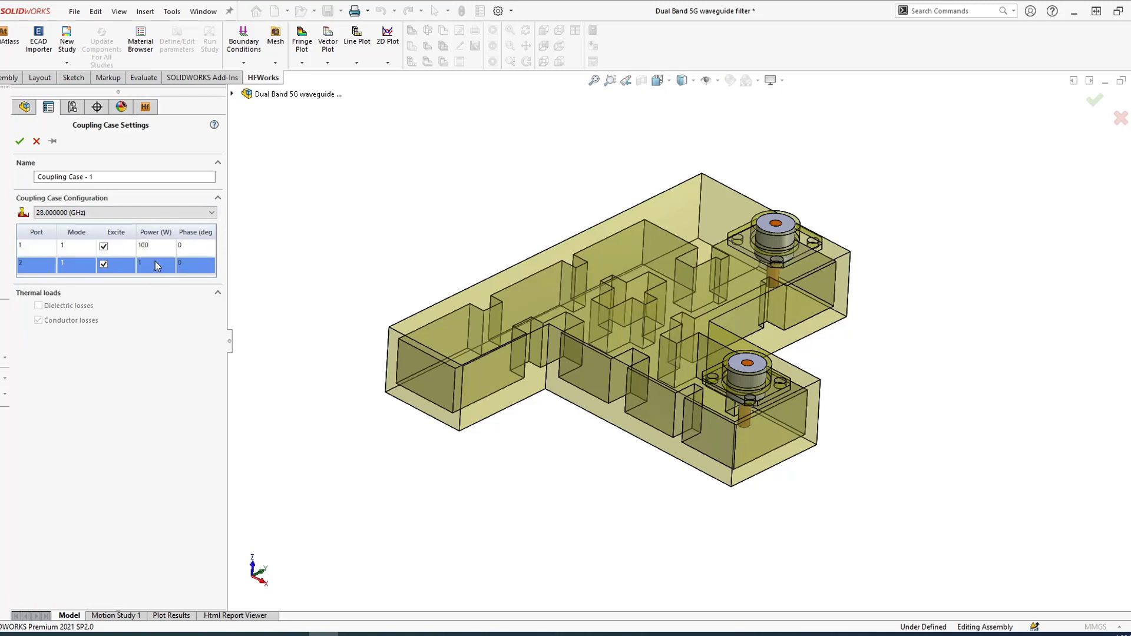
{"action": "left_click", "coordinate": [157, 262]}
{"action": "left_click", "coordinate": [20, 141]}
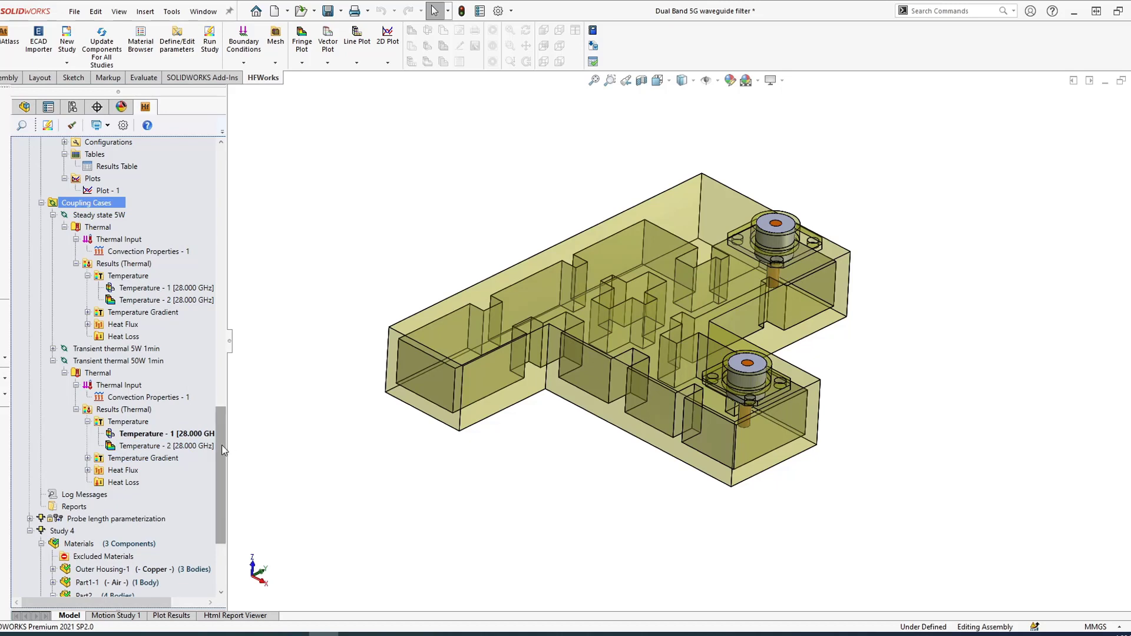
Expand the Probe length parameterization study and select its Design Scenarios
{"action": "left_click_drag", "start_coordinate": [222, 444], "coordinate": [192, 334]}
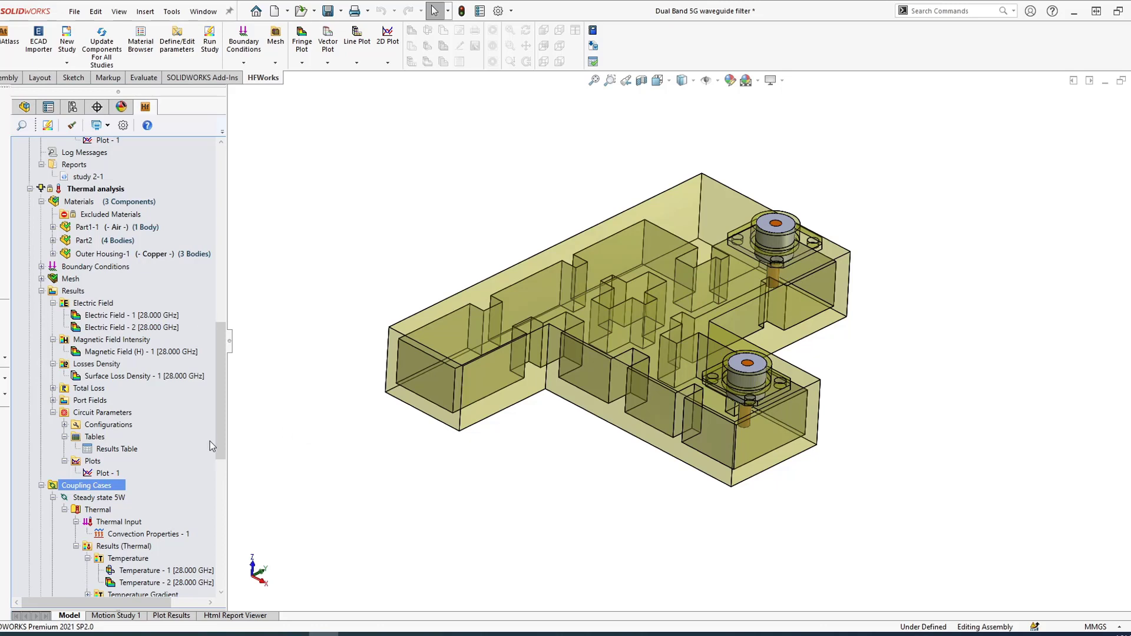
{"action": "left_click_drag", "start_coordinate": [218, 451], "coordinate": [238, 595]}
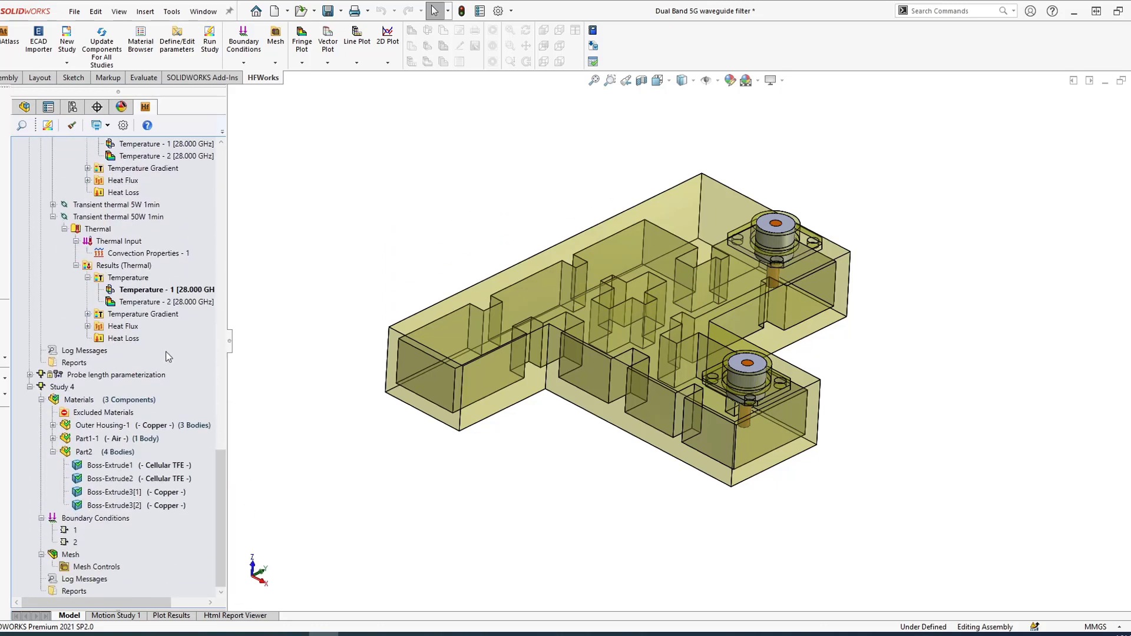
{"action": "left_click", "coordinate": [131, 375]}
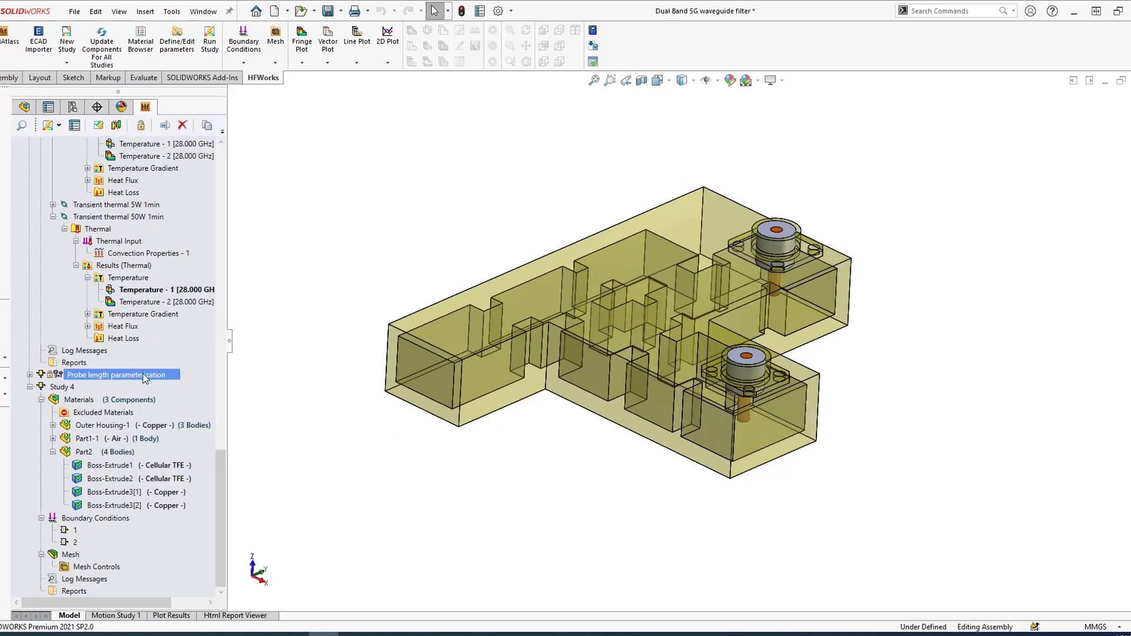
{"action": "left_click", "coordinate": [31, 375]}
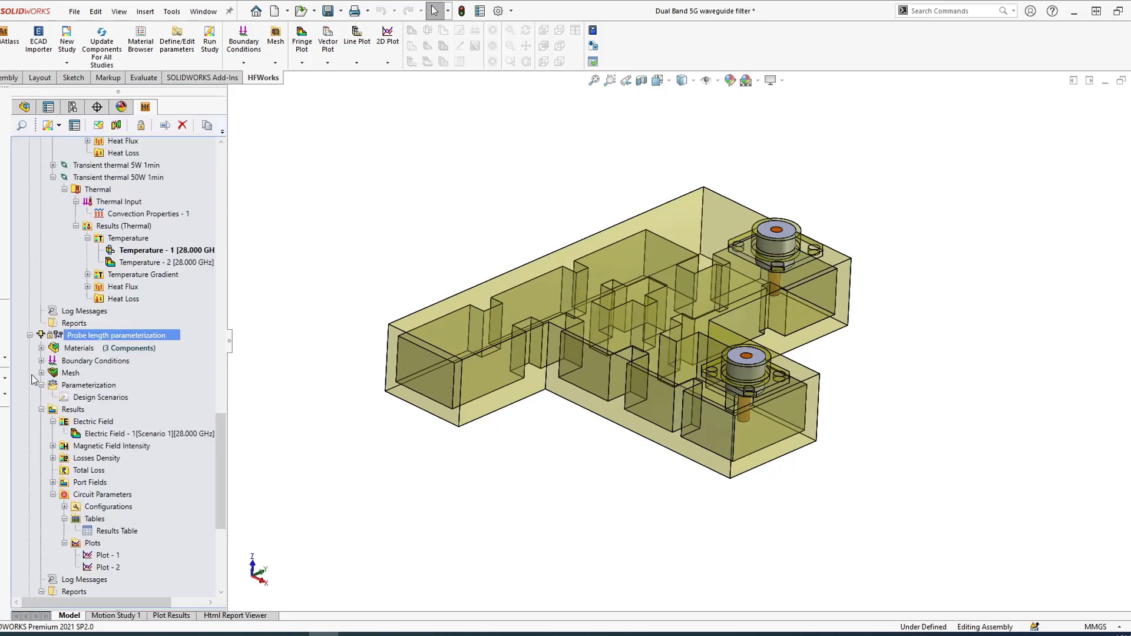
{"action": "left_click", "coordinate": [97, 398]}
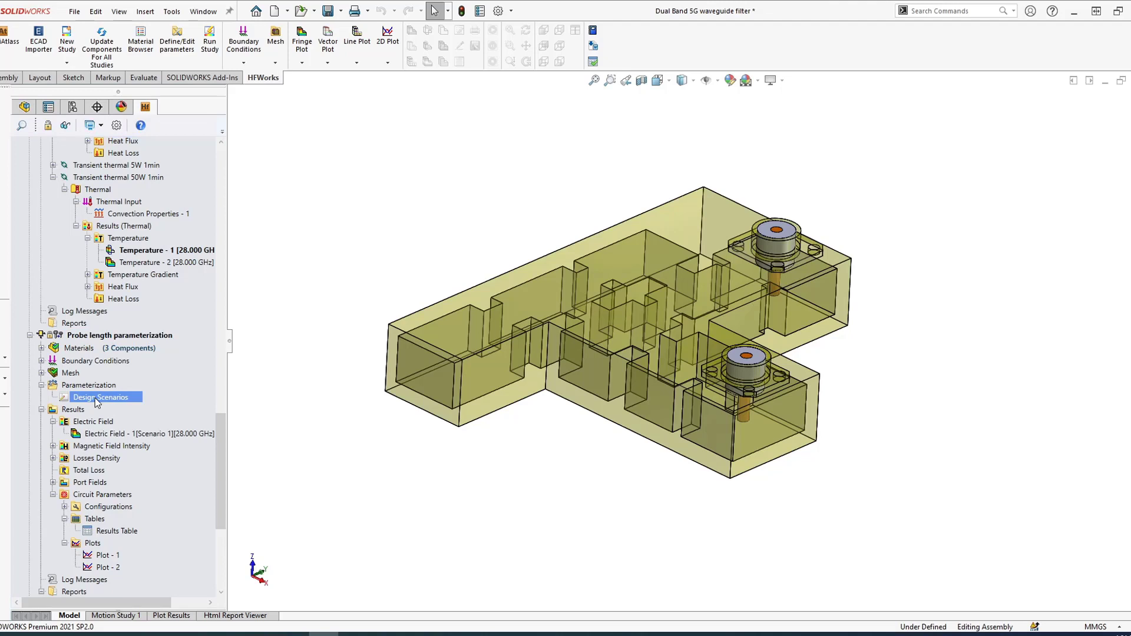
{"action": "double_click", "coordinate": [95, 397]}
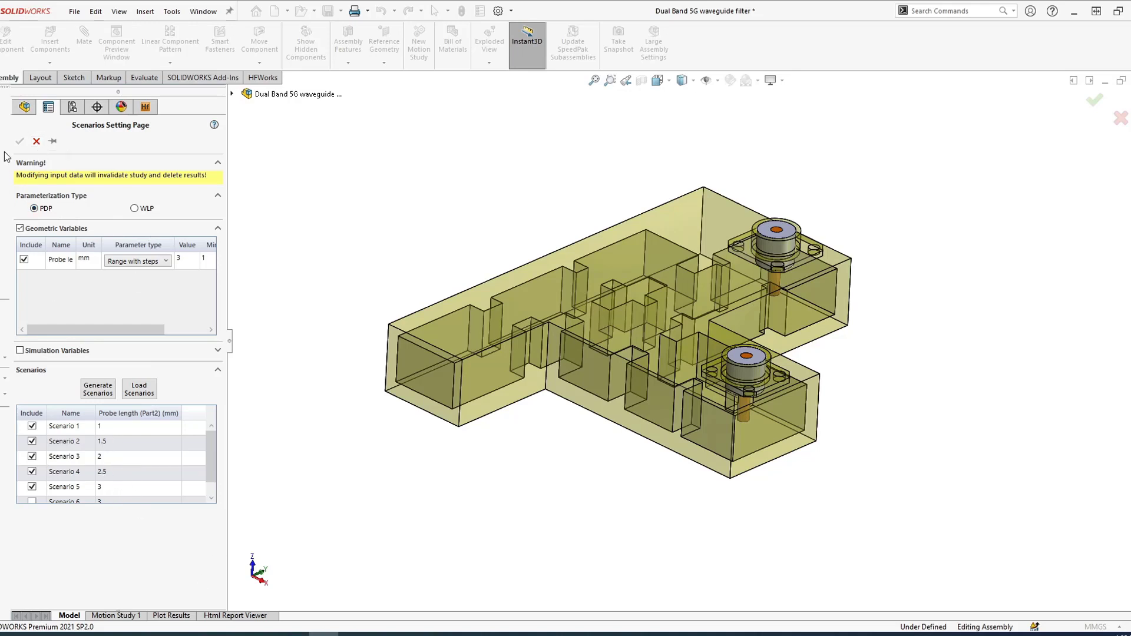
{"action": "left_click", "coordinate": [37, 142]}
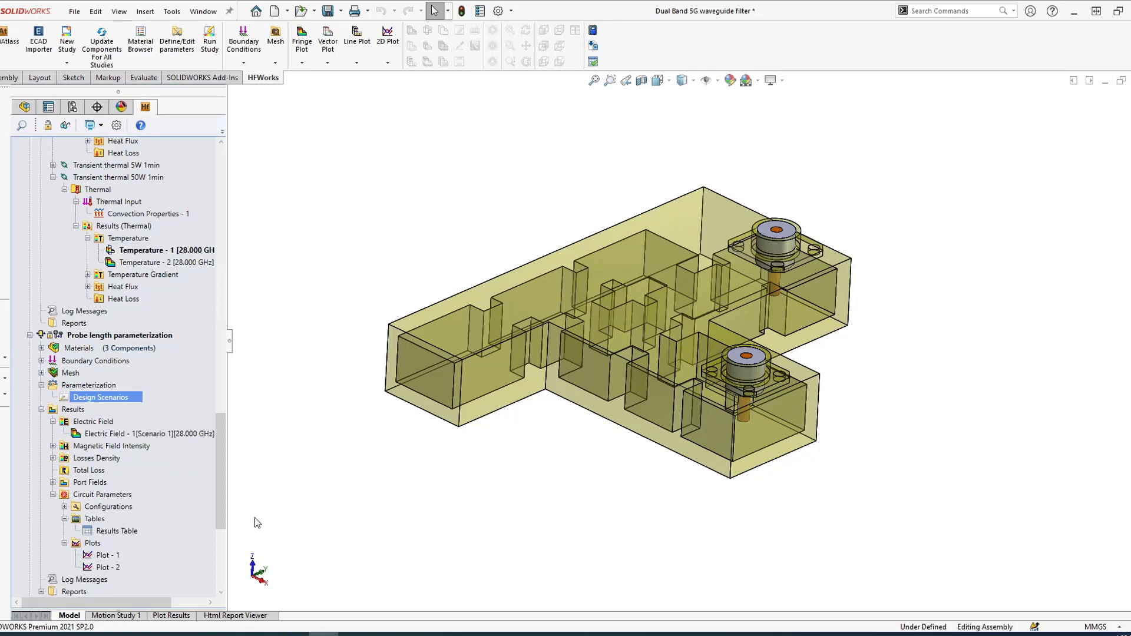
Open the probe-length S-matrix Results Table, showing Scenario 1
{"action": "scroll", "coordinate": [220, 505], "scroll_direction": "down", "scroll_amount": 6}
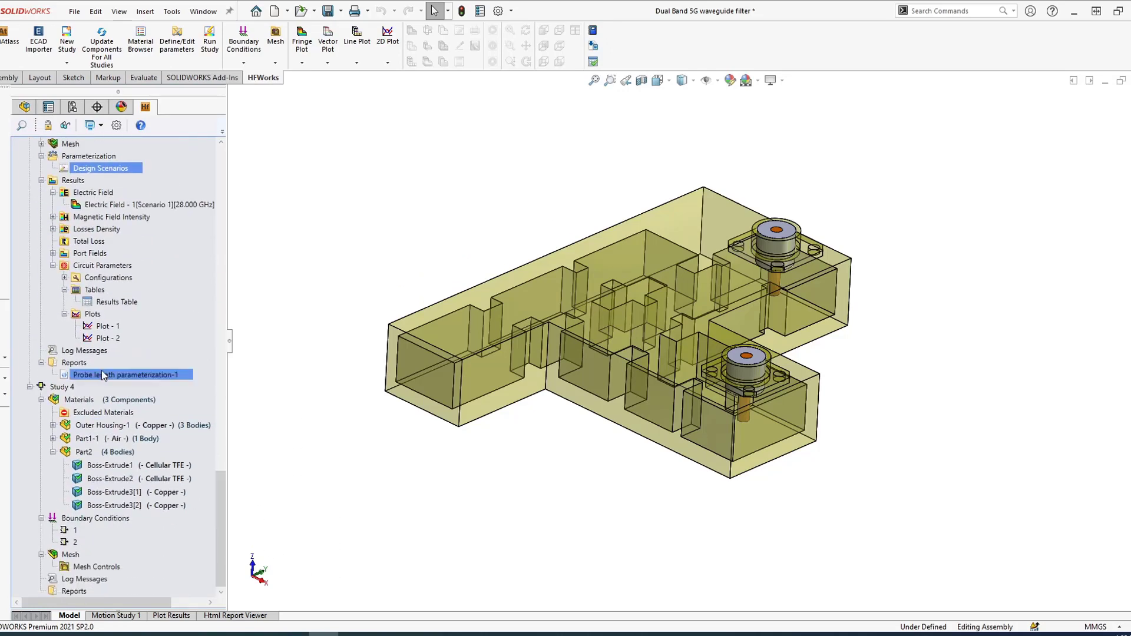
{"action": "left_click", "coordinate": [79, 292]}
{"action": "double_click", "coordinate": [91, 302]}
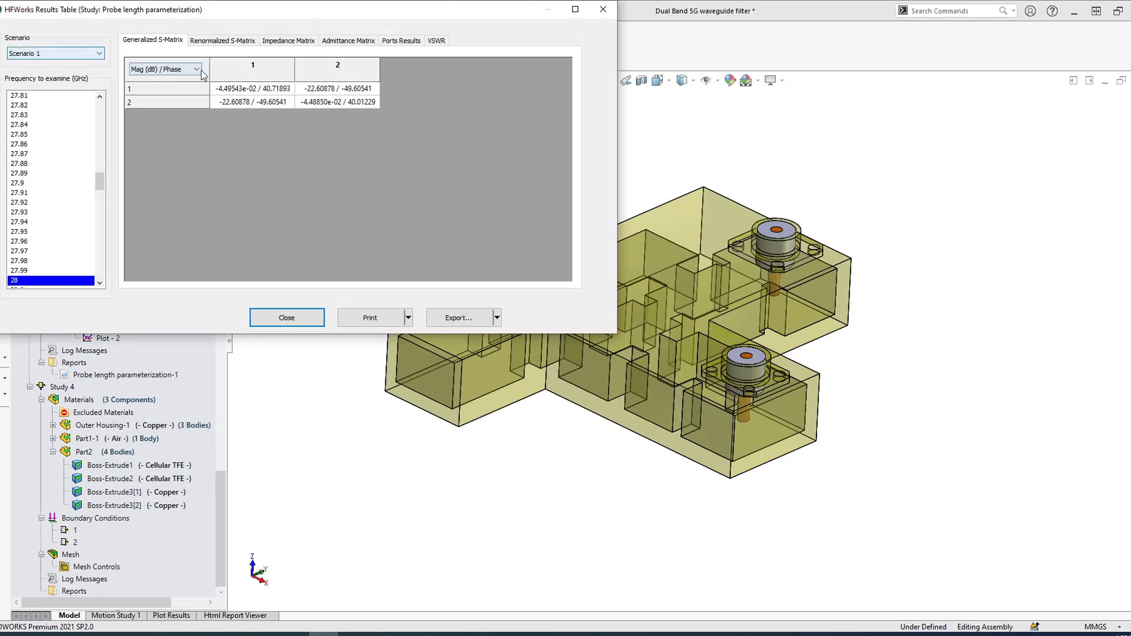
Switch the Results Table to Scenarios 3 and 5, then close it and select Plot - 1
{"action": "left_click", "coordinate": [75, 52]}
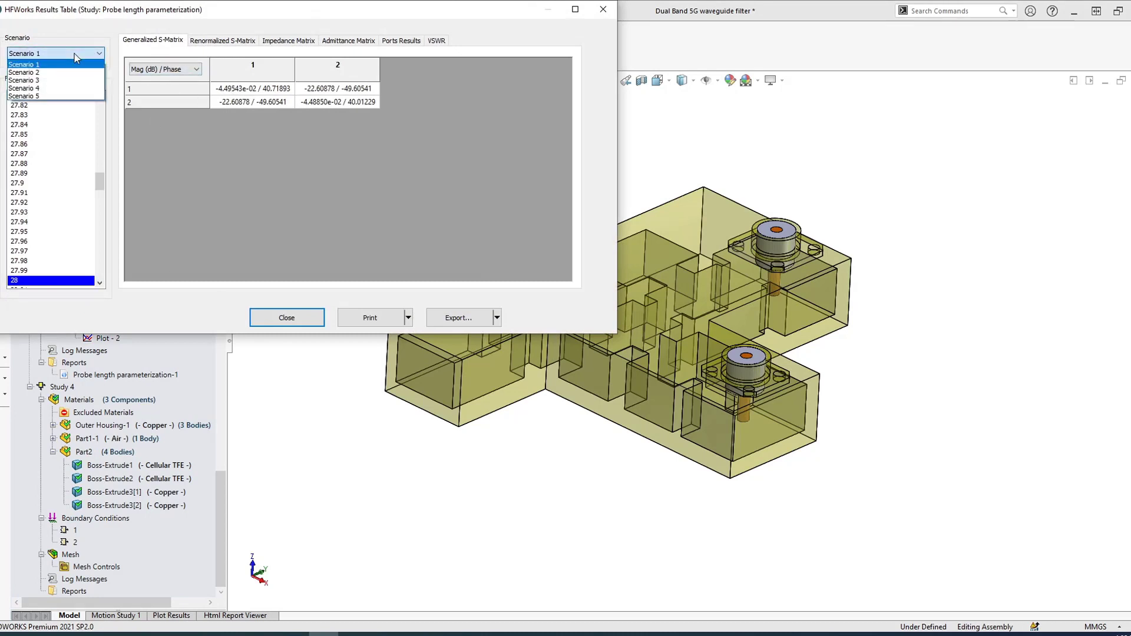
{"action": "left_click", "coordinate": [73, 81]}
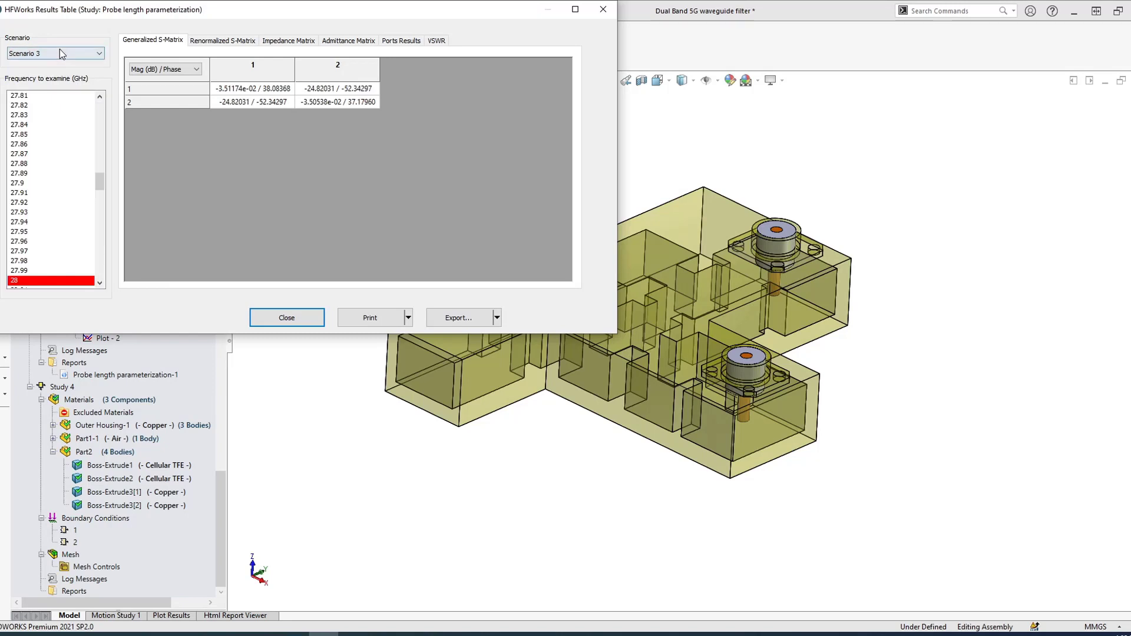
{"action": "left_click", "coordinate": [59, 51]}
{"action": "left_click", "coordinate": [53, 96]}
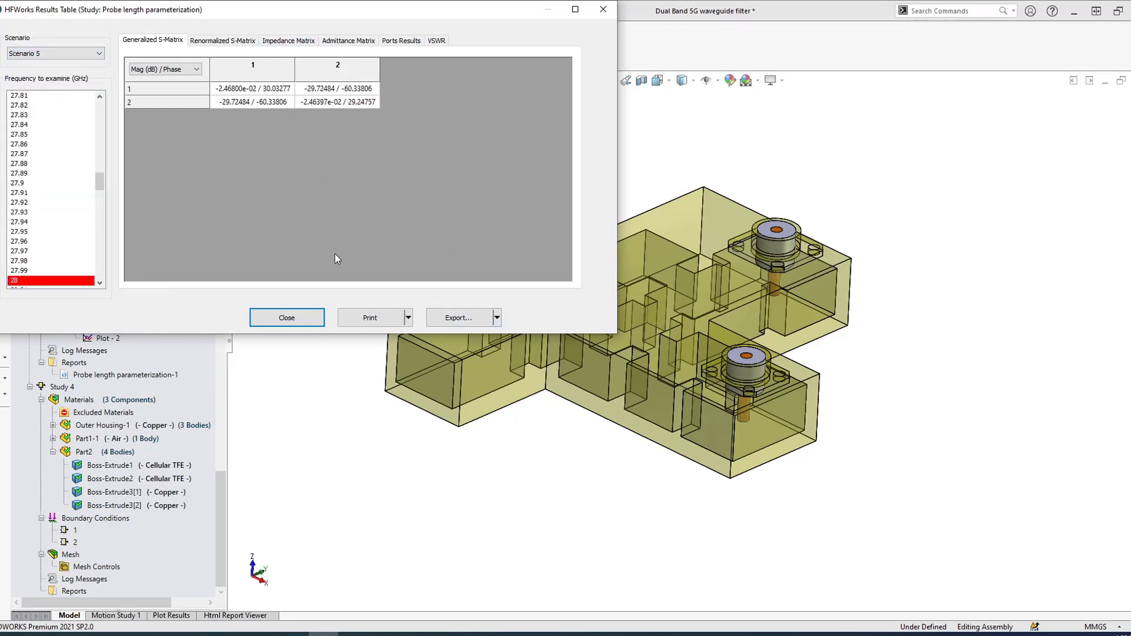
{"action": "left_click", "coordinate": [302, 321]}
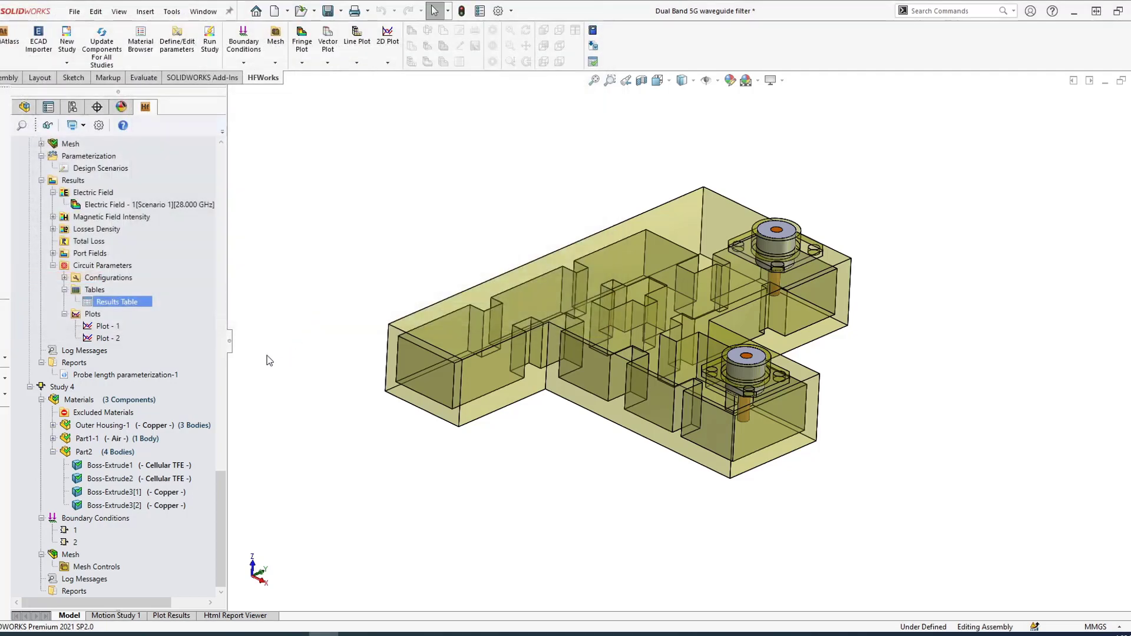
{"action": "left_click", "coordinate": [88, 328]}
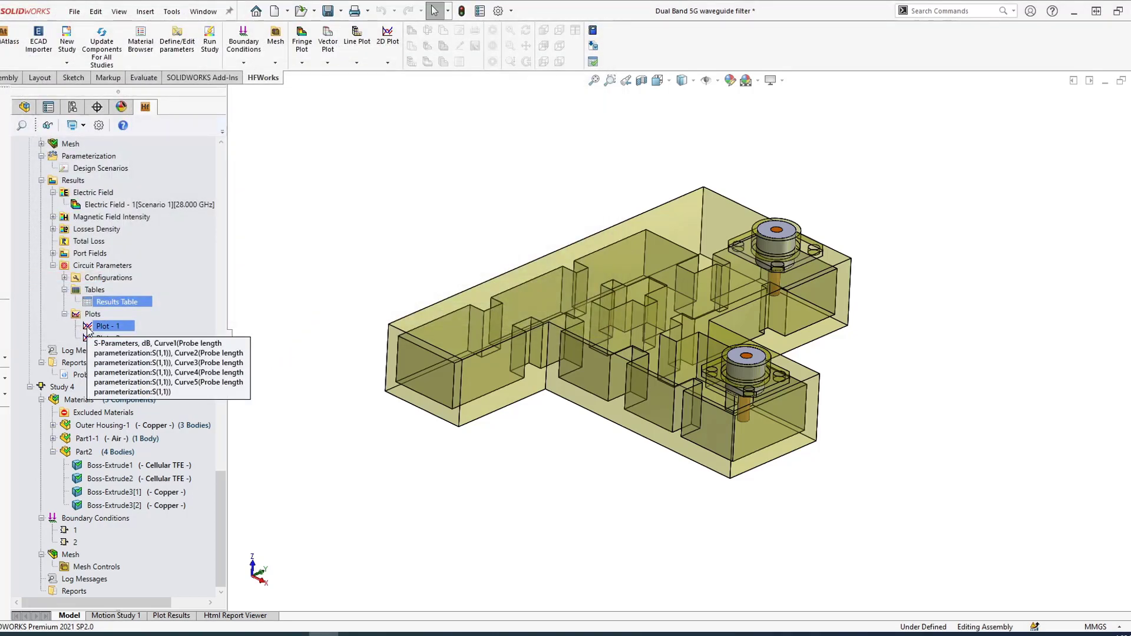
Open Plot - 1's five-scenario S(1,1) dB curves and trace values with the data tracker
{"action": "double_click", "coordinate": [88, 327]}
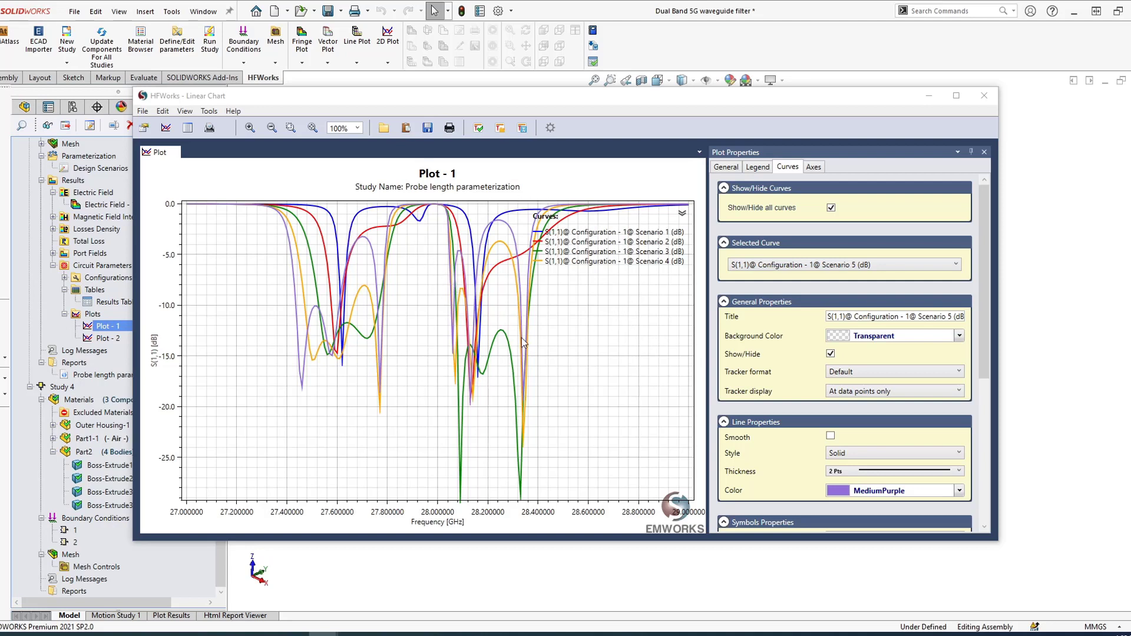
{"action": "left_click_drag", "start_coordinate": [428, 289], "coordinate": [533, 232]}
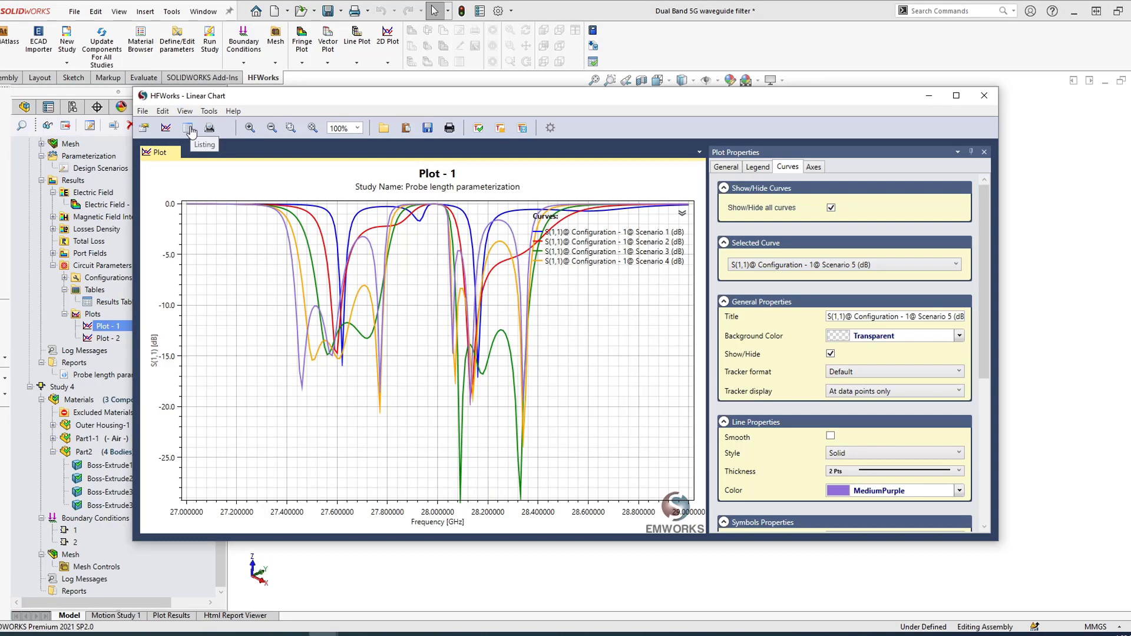
List the Scenario 3 S(1,1) curve points and read the value near 28.16 GHz
{"action": "left_click", "coordinate": [189, 129]}
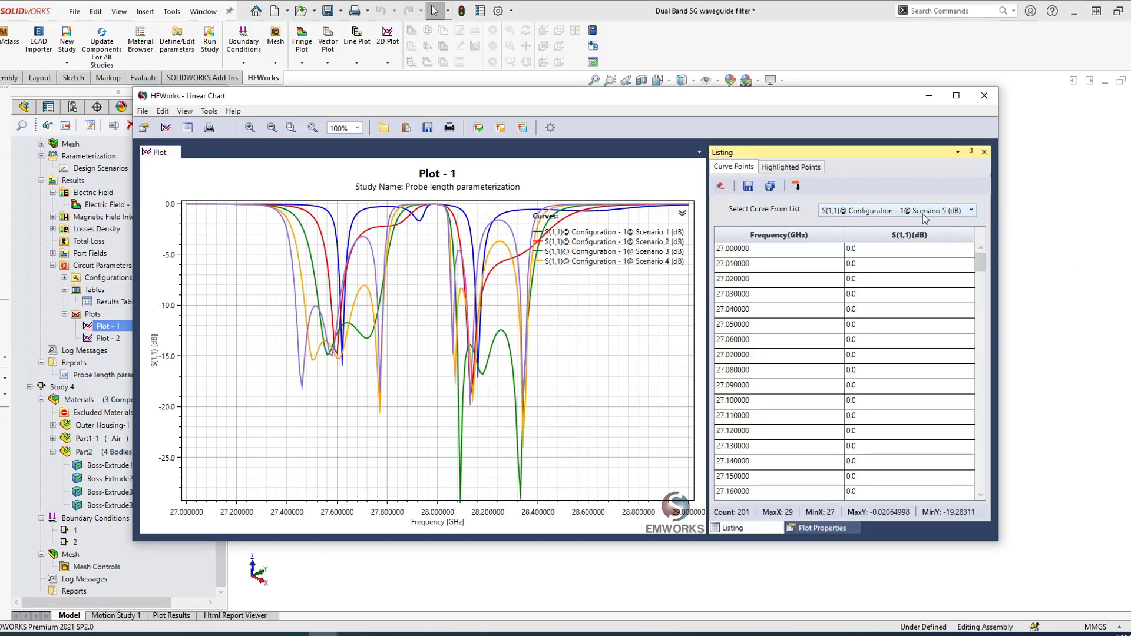
{"action": "left_click_drag", "start_coordinate": [981, 262], "coordinate": [1008, 395]}
{"action": "left_click", "coordinate": [904, 206]}
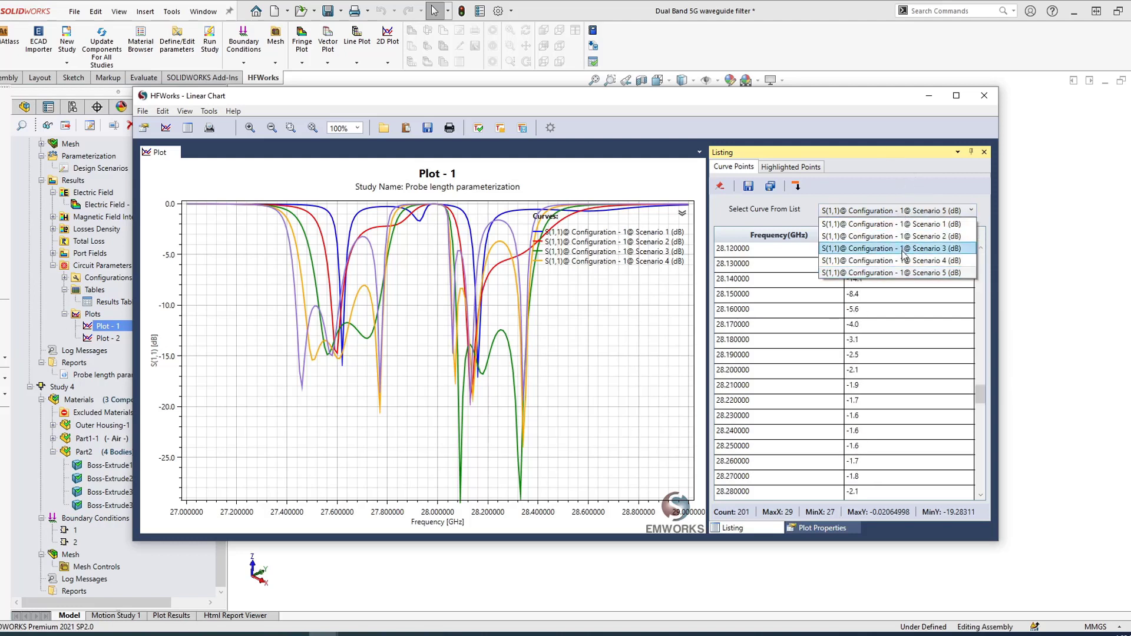
{"action": "left_click", "coordinate": [904, 254]}
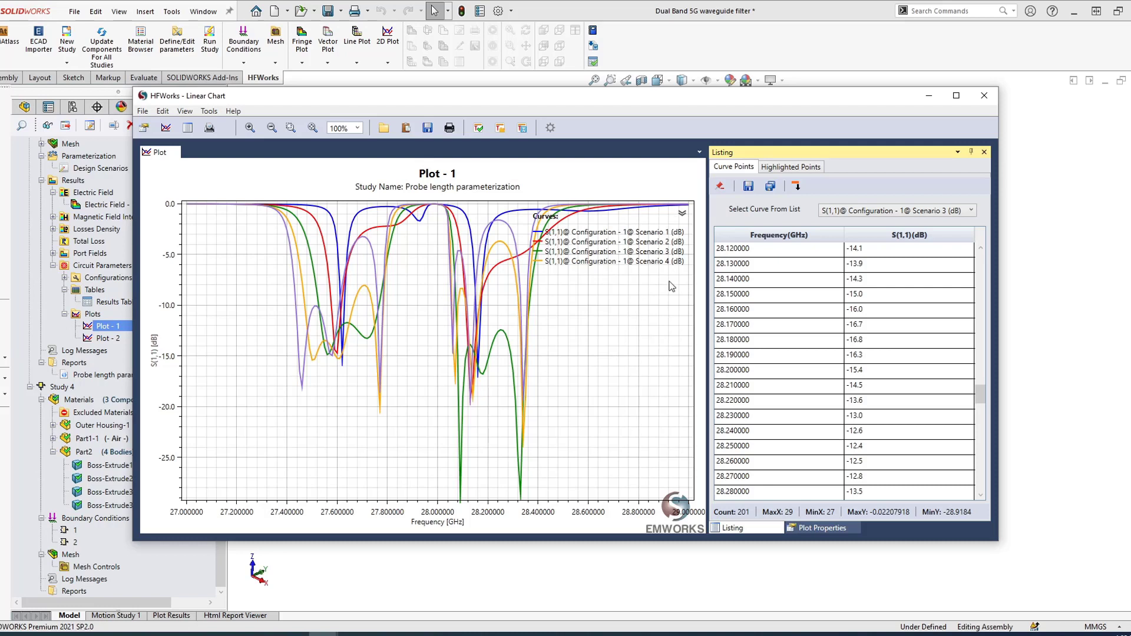
{"action": "left_click", "coordinate": [641, 308]}
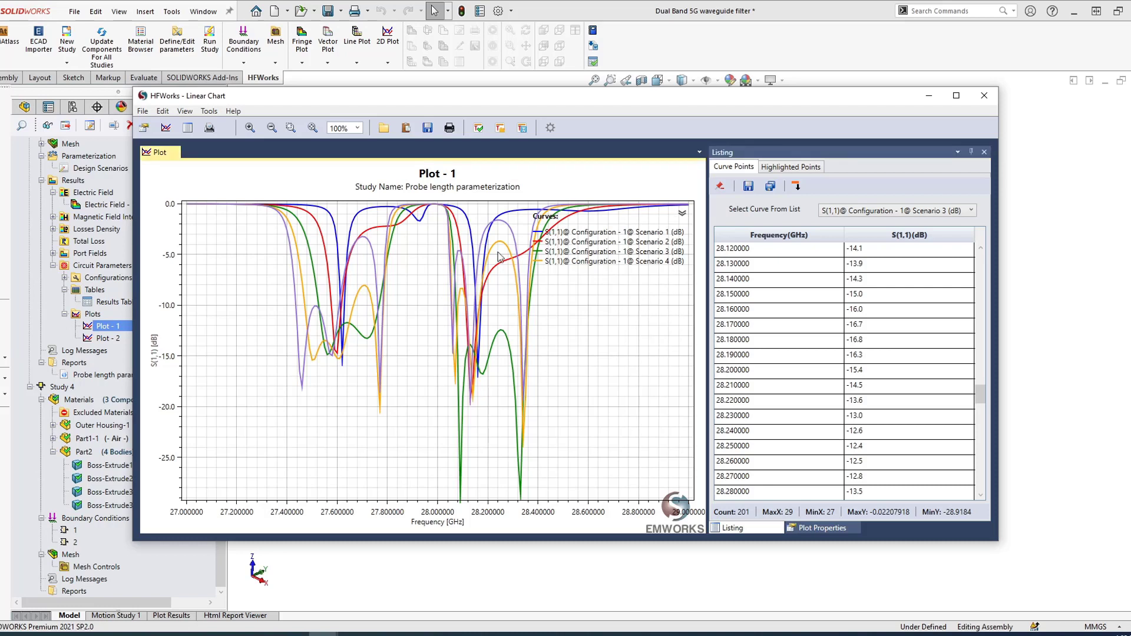
{"action": "left_click", "coordinate": [474, 273]}
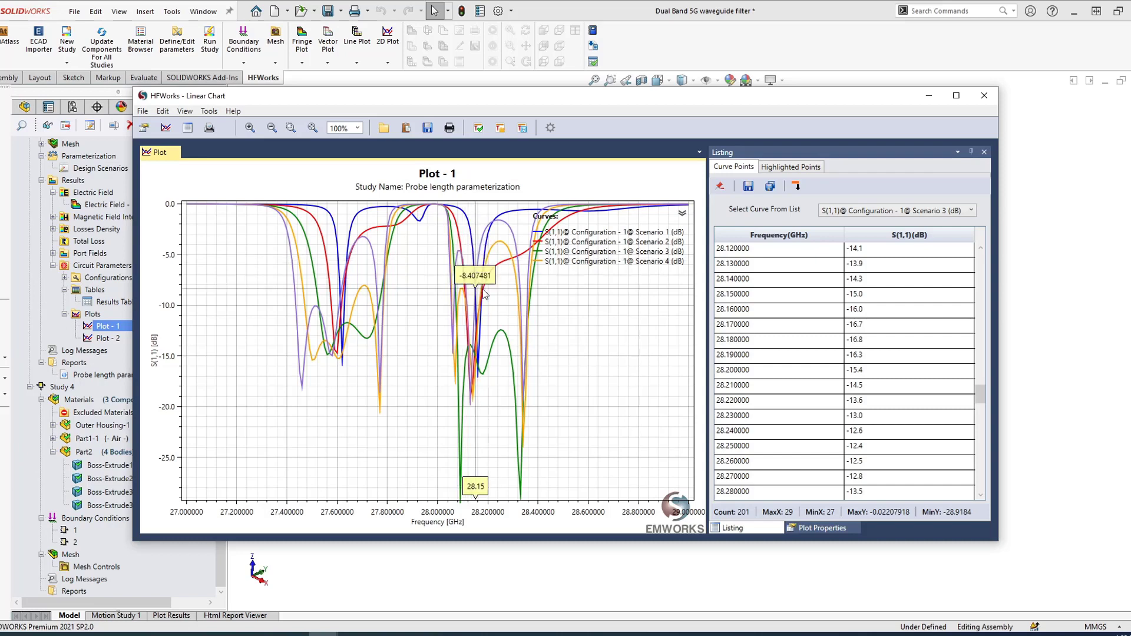
{"action": "left_click", "coordinate": [485, 253]}
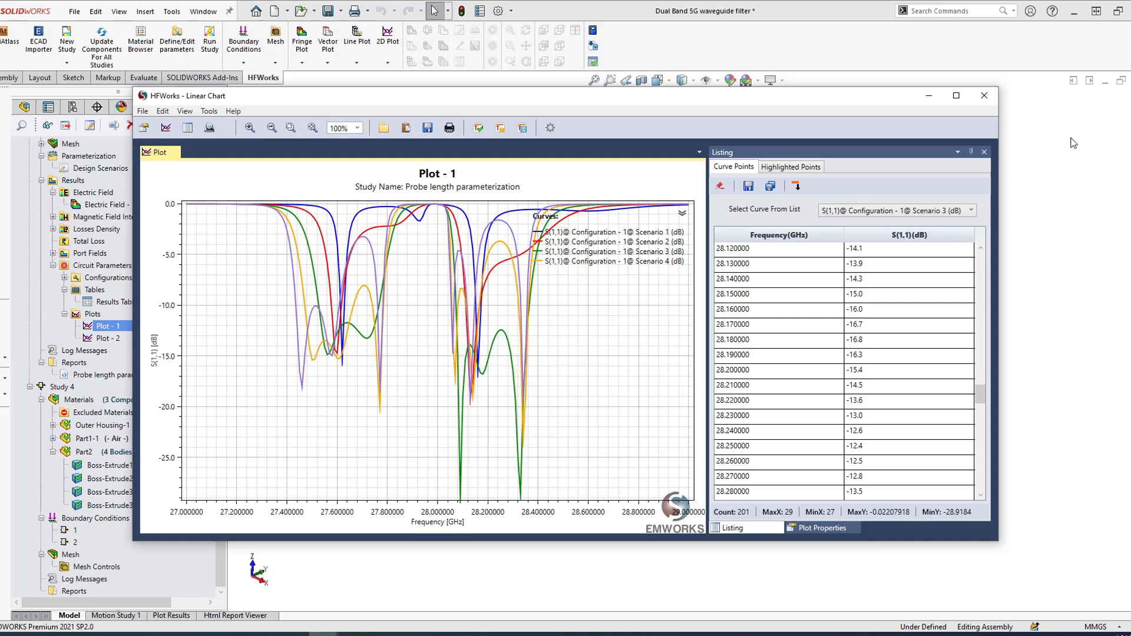
Close Plot - 1, review and close Plot - 2, and expand the magnetic field results
{"action": "left_click", "coordinate": [984, 96]}
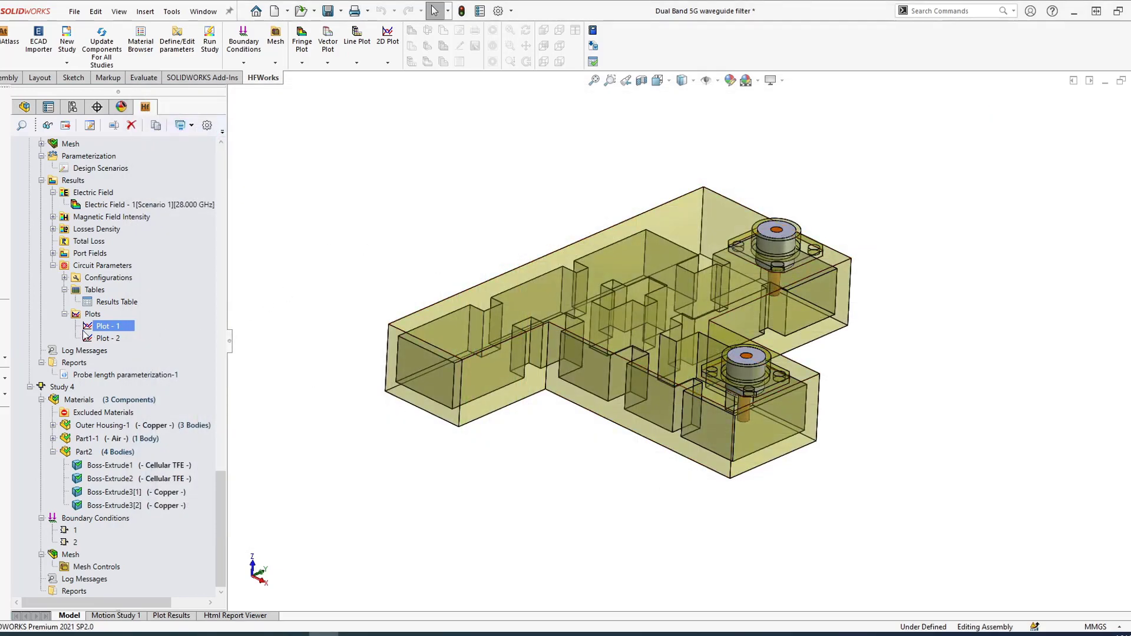
{"action": "mouse_move", "coordinate": [92, 331]}
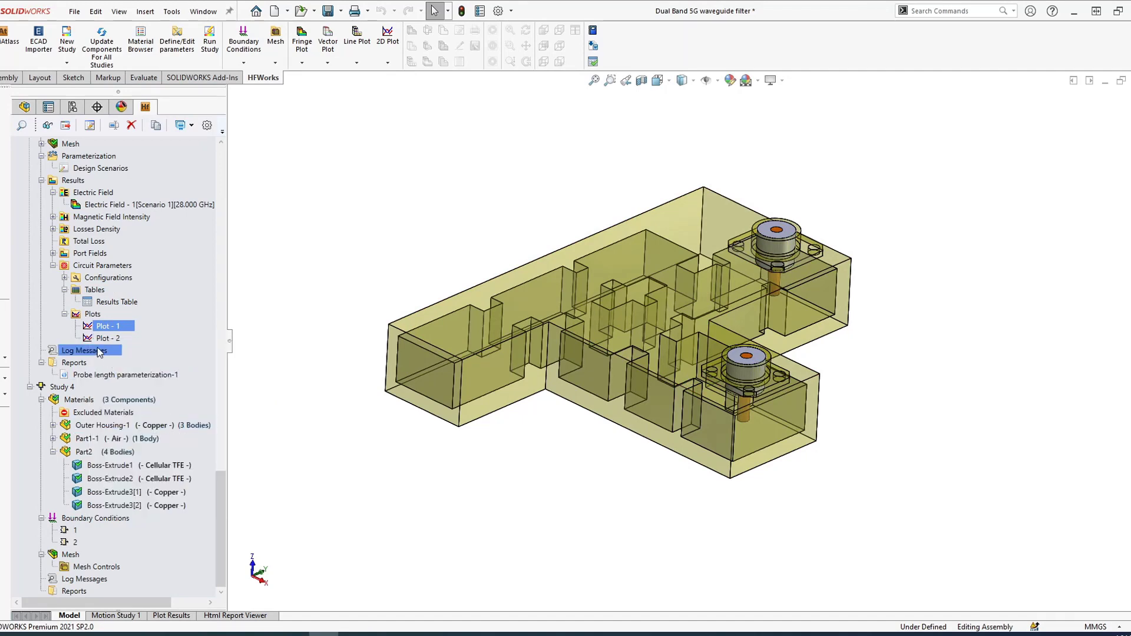
{"action": "left_click", "coordinate": [89, 339]}
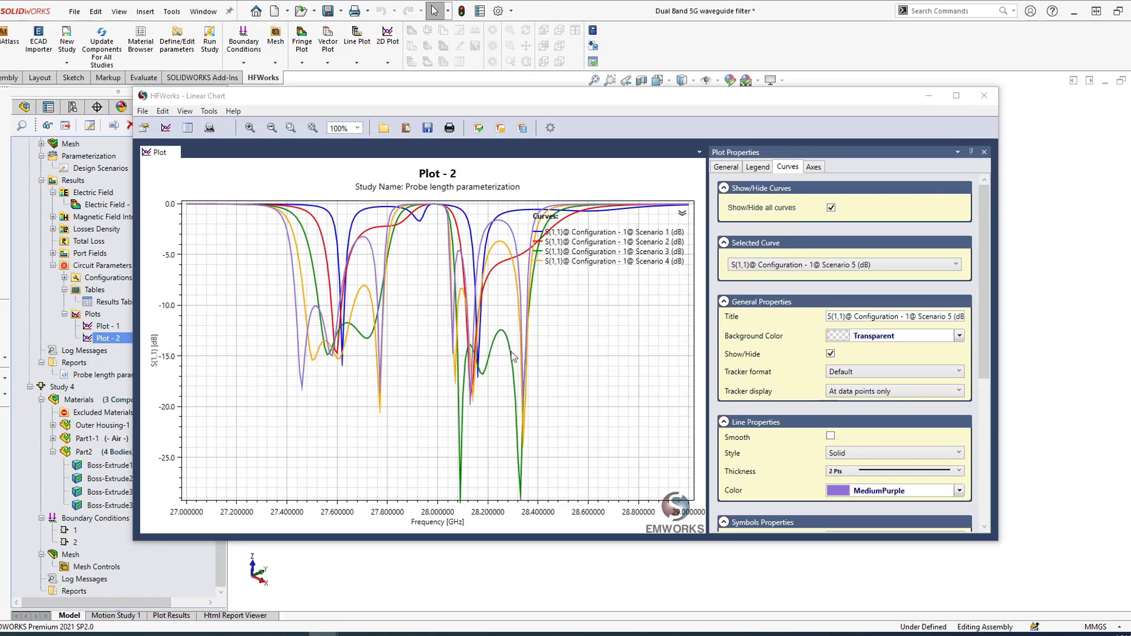
{"action": "left_click", "coordinate": [984, 95]}
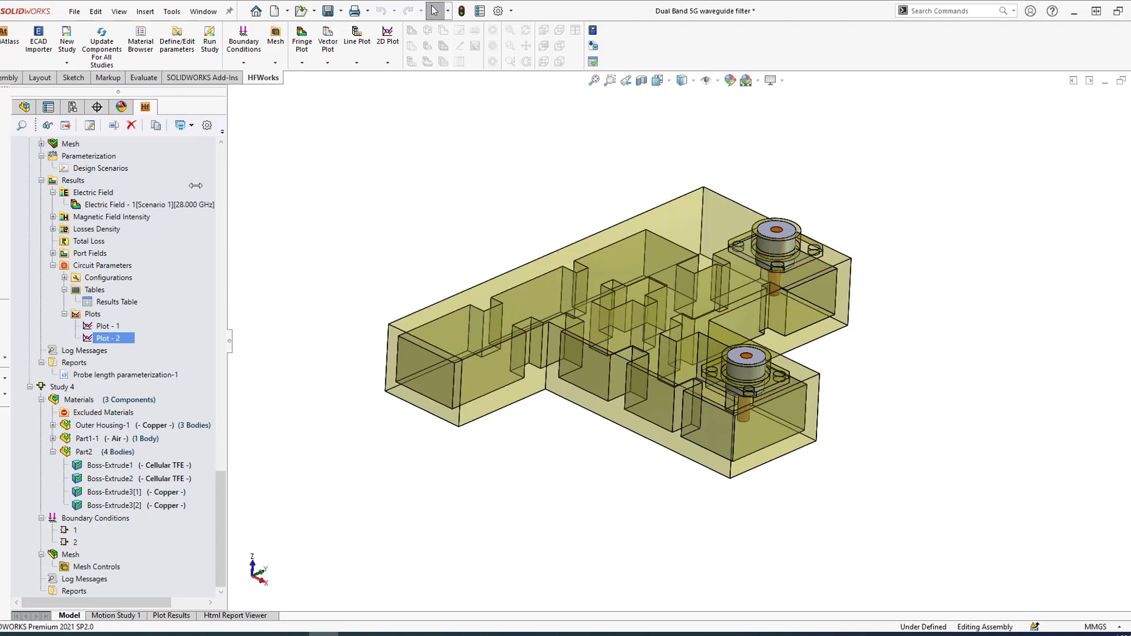
{"action": "left_click", "coordinate": [80, 205]}
{"action": "left_click", "coordinate": [53, 216]}
Edit Magnetic Field (H) - 1's definition to plot Scenario 1 at 28 GHz
{"action": "right_click", "coordinate": [78, 229]}
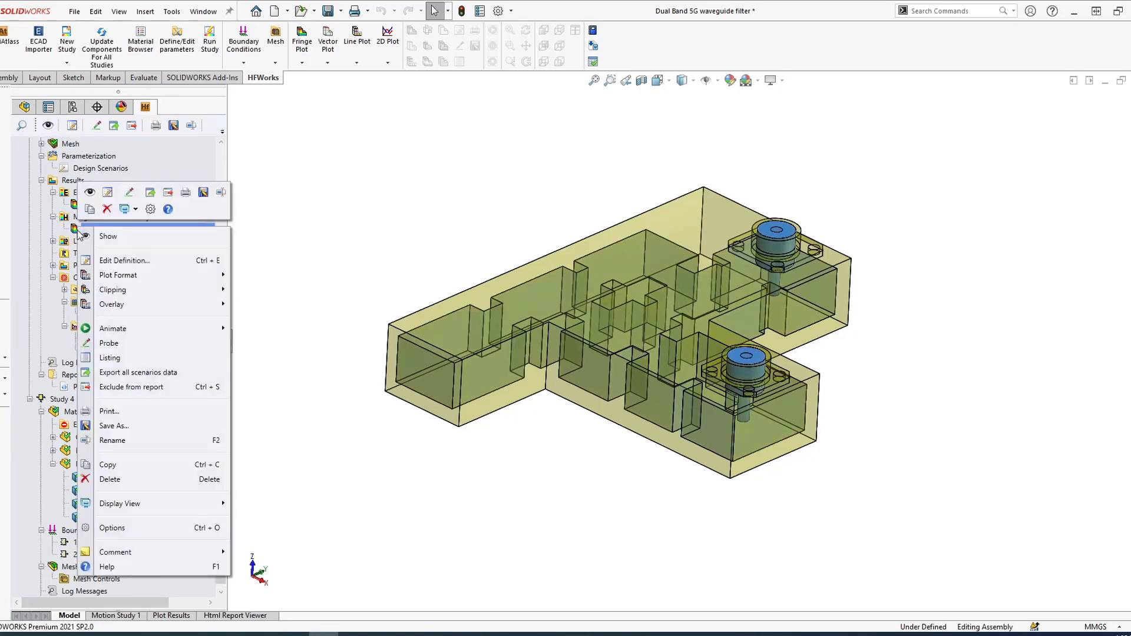
{"action": "left_click", "coordinate": [118, 263]}
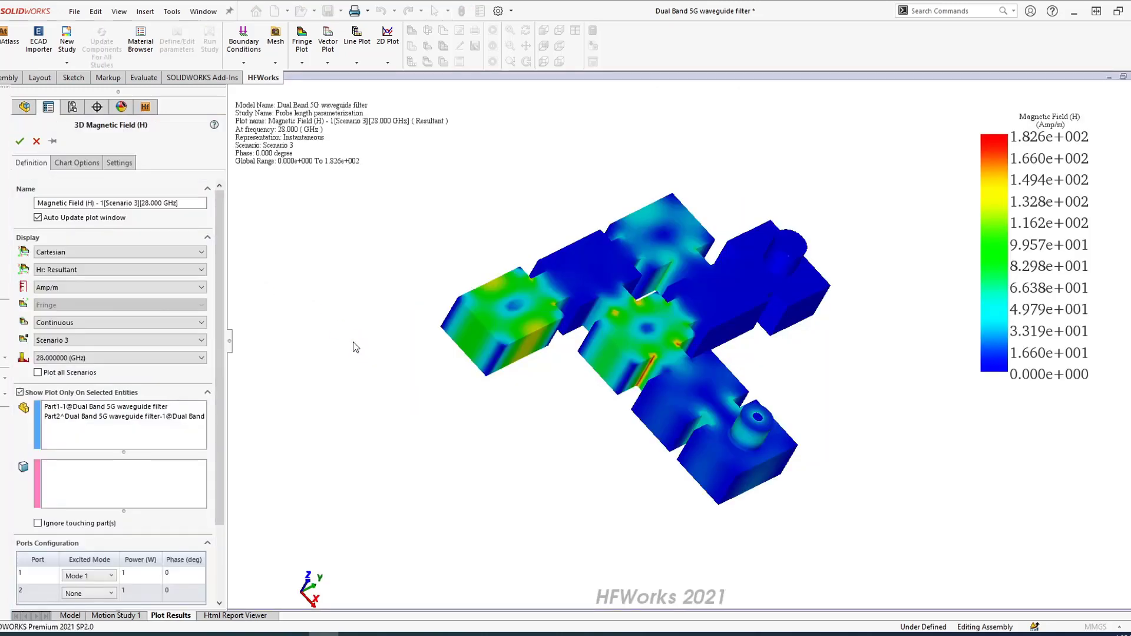
{"action": "left_click", "coordinate": [88, 342]}
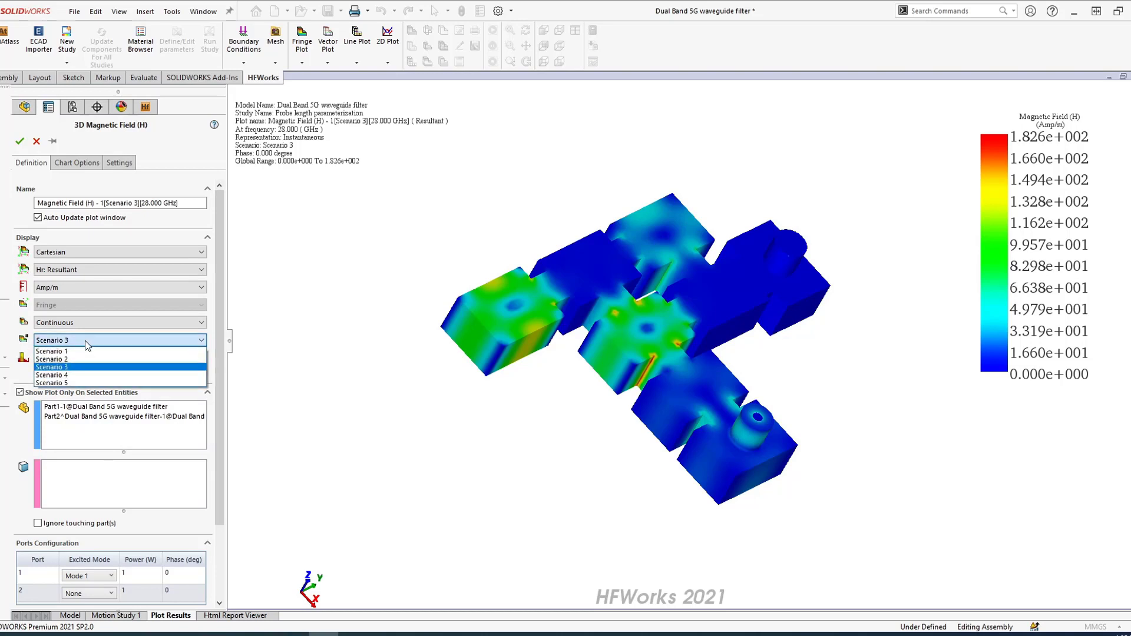
{"action": "left_click", "coordinate": [80, 351]}
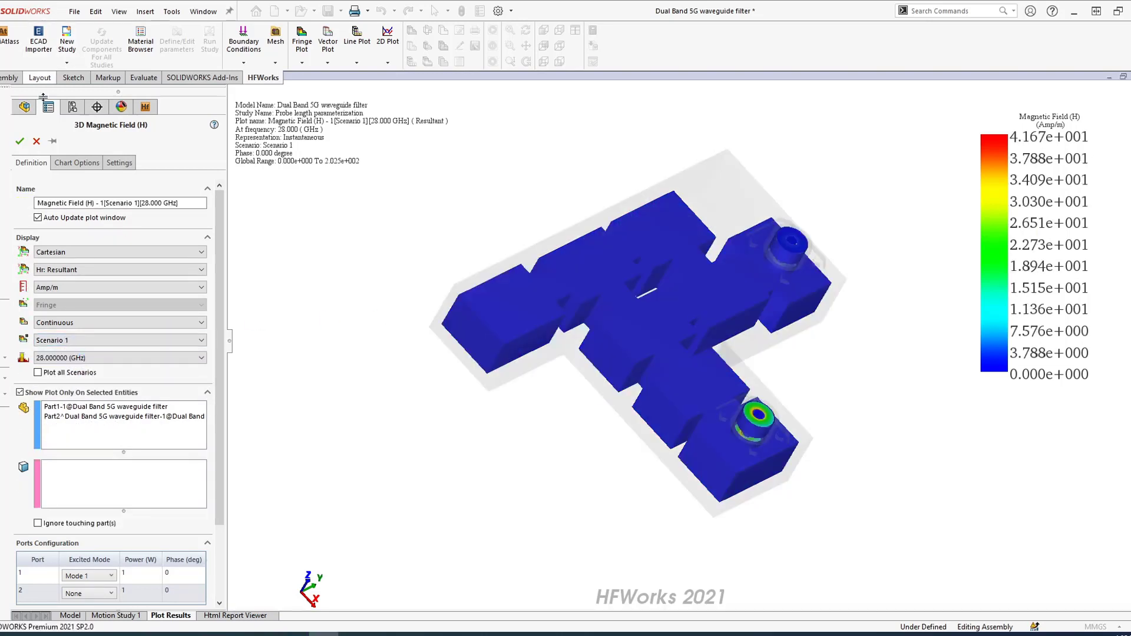
Accept the Scenario 1 plot, animate Magnetic Field (H) - 1 versus scenario, then stop it
{"action": "left_click", "coordinate": [19, 141]}
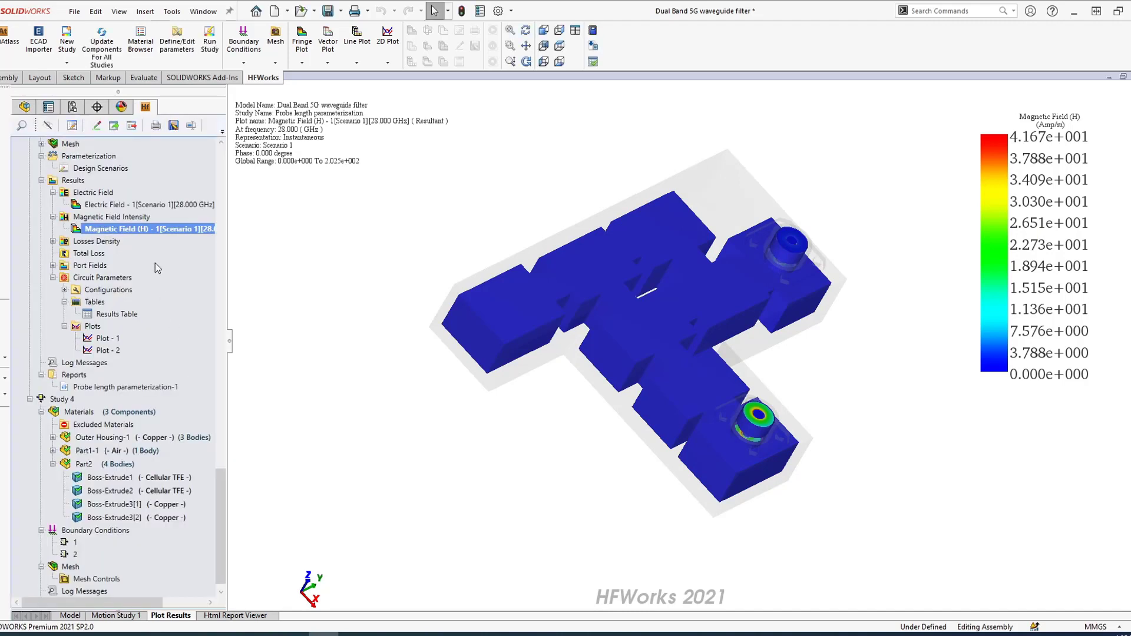
{"action": "right_click", "coordinate": [170, 230]}
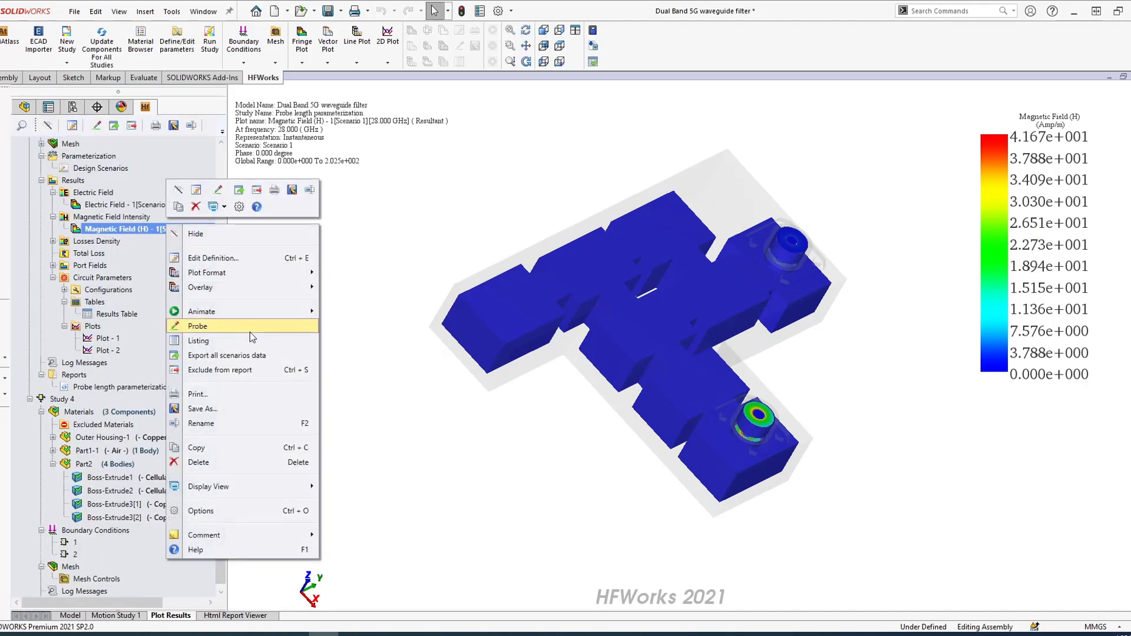
{"action": "mouse_move", "coordinate": [250, 314]}
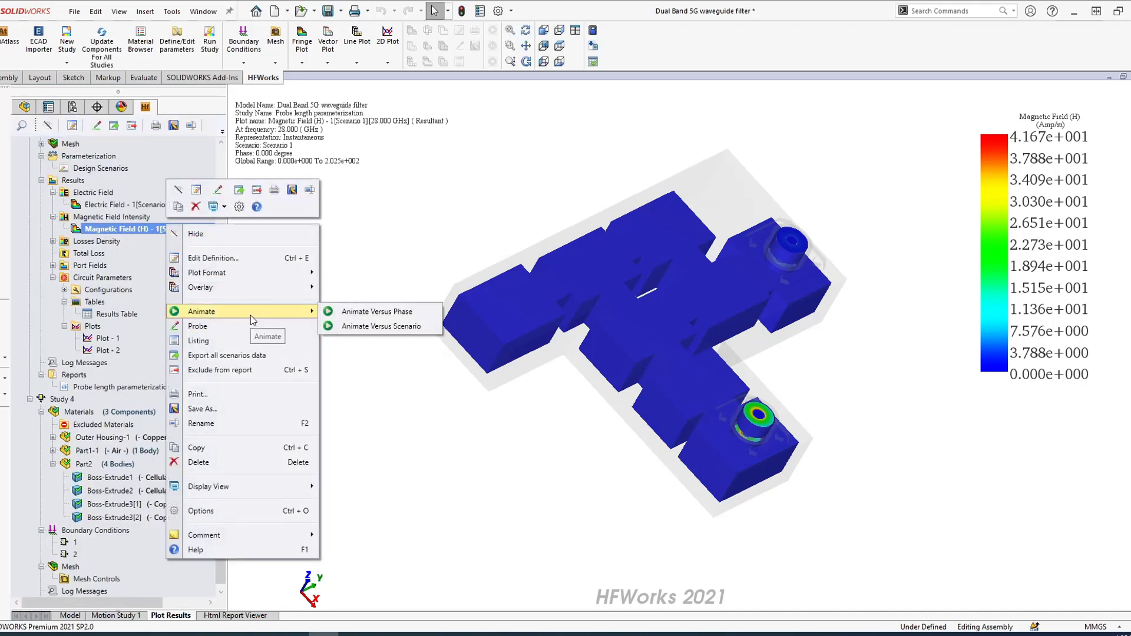
{"action": "left_click", "coordinate": [396, 328]}
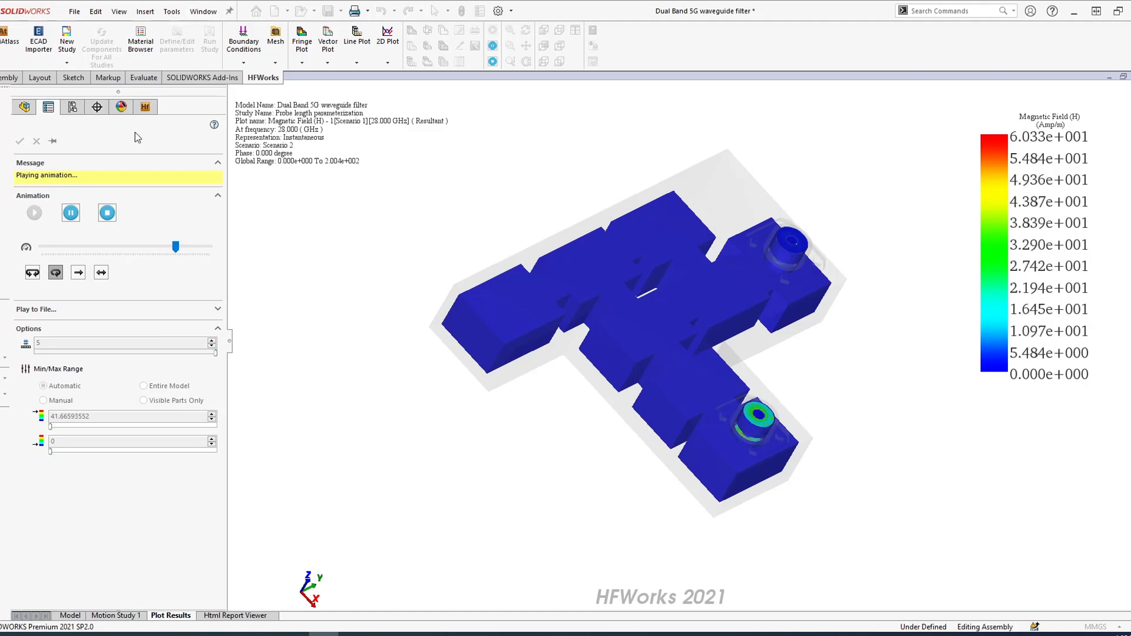
{"action": "left_click", "coordinate": [107, 213]}
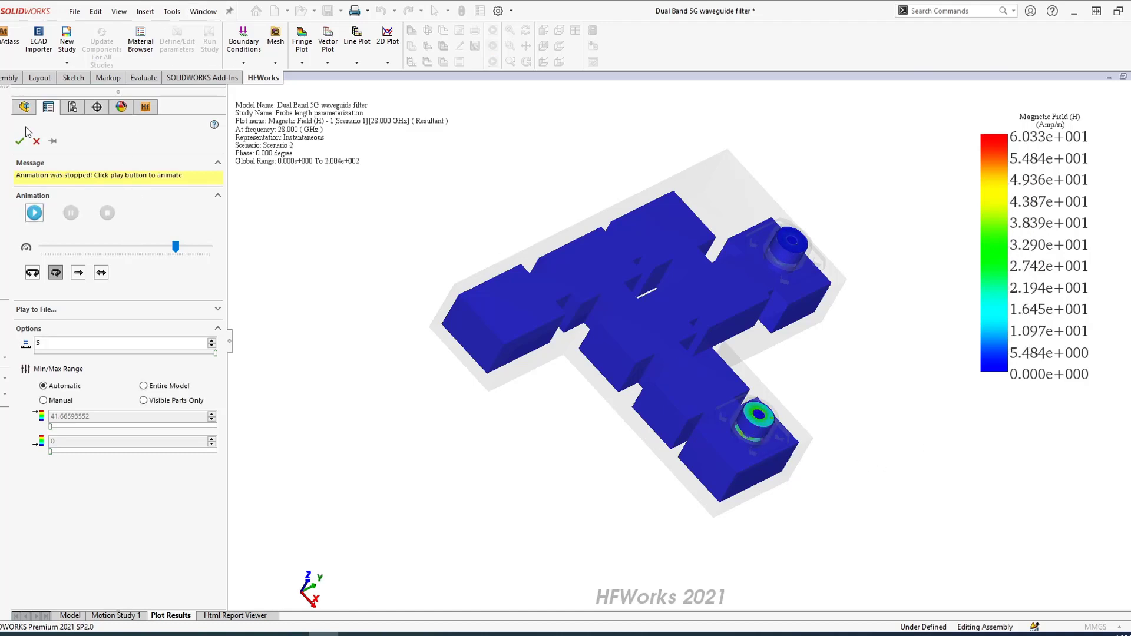
{"action": "left_click", "coordinate": [37, 140]}
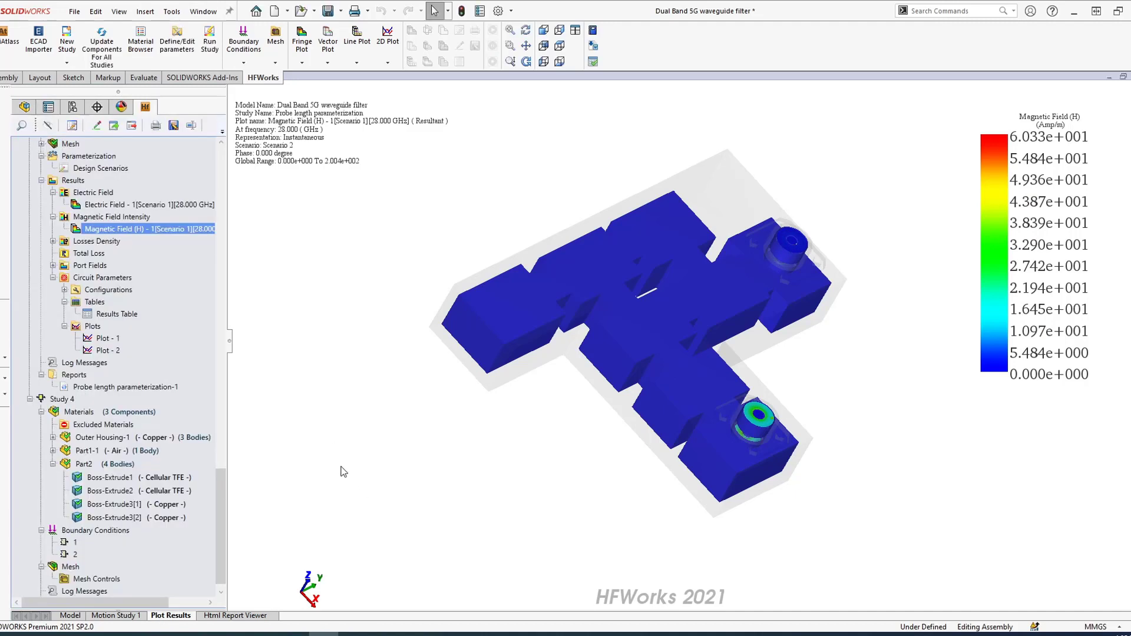
Create Magnetic Field (H) - 2 as a section-clipped fringe plot shown only on the section plane
{"action": "right_click", "coordinate": [146, 220]}
{"action": "mouse_move", "coordinate": [230, 257]}
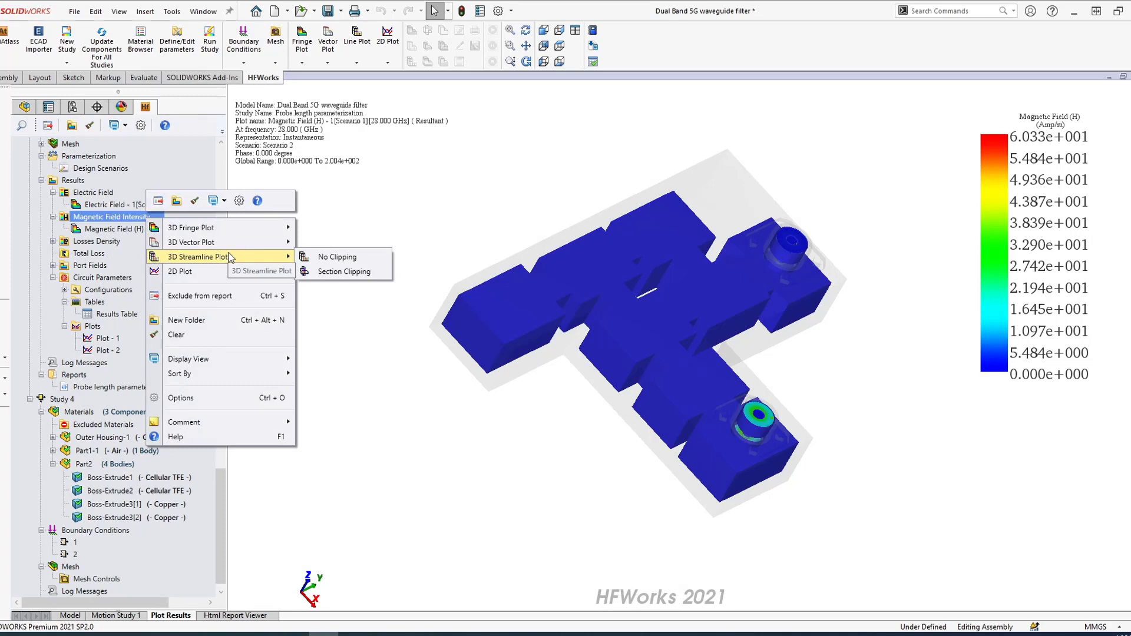
{"action": "mouse_move", "coordinate": [277, 228]}
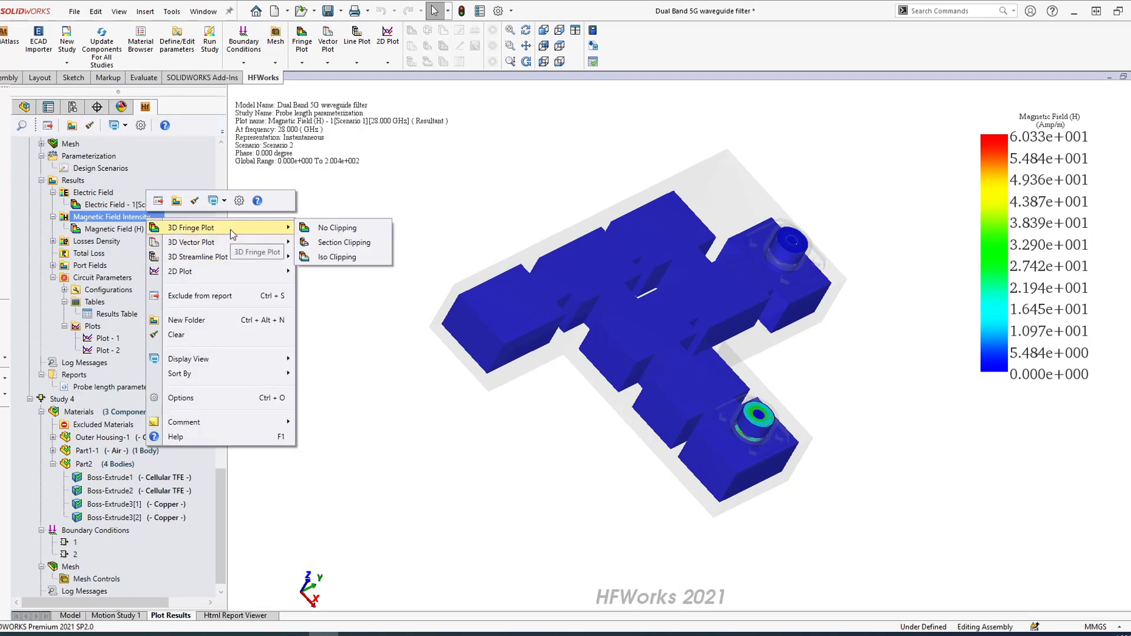
{"action": "left_click", "coordinate": [357, 241]}
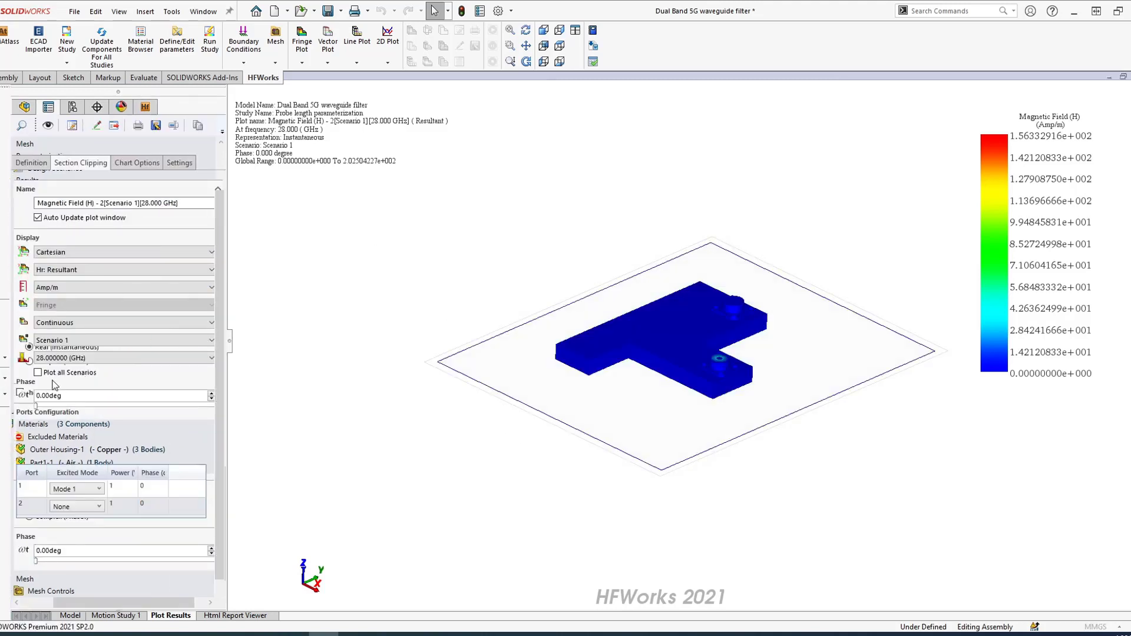
{"action": "left_click", "coordinate": [38, 344]}
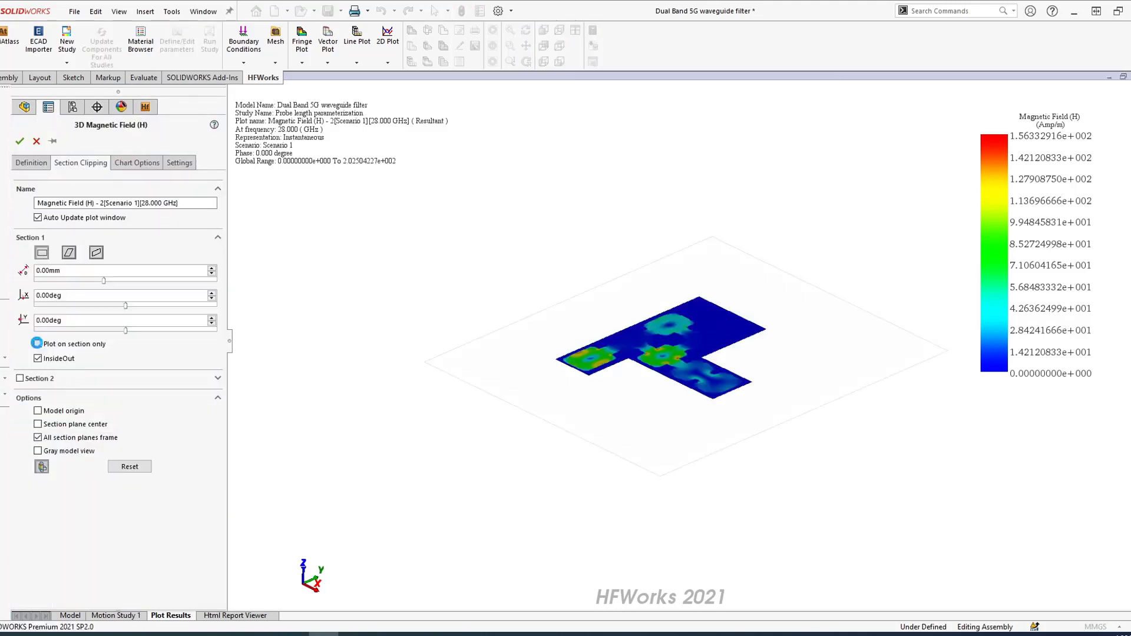
{"action": "left_click", "coordinate": [19, 142]}
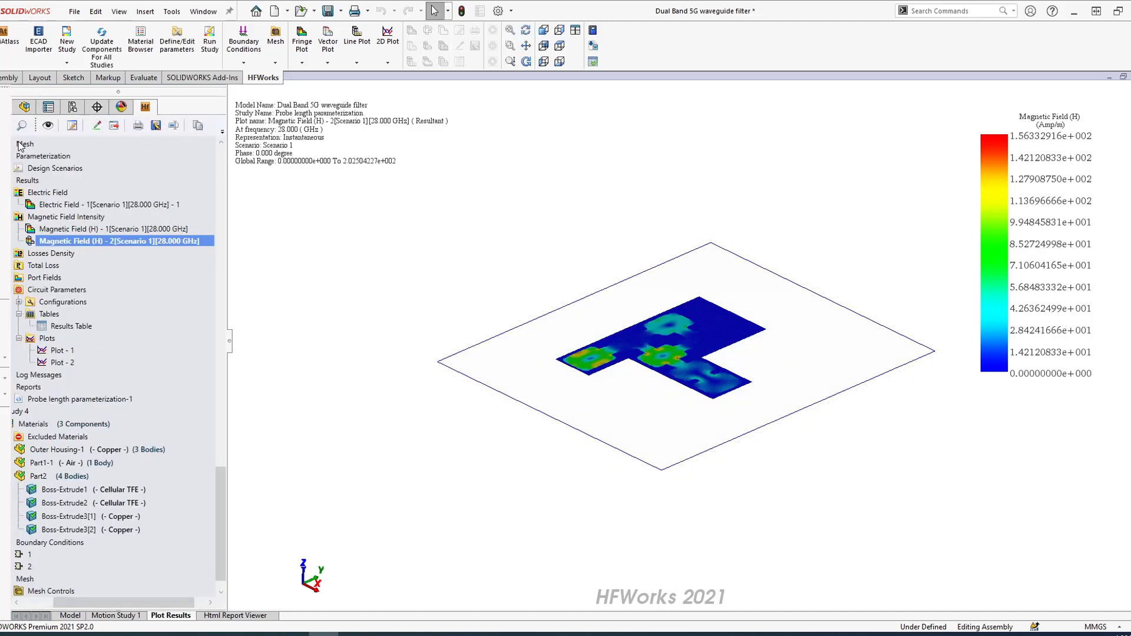
Animate Magnetic Field (H) - 2 versus a moving section cut, then stop and close the animation
{"action": "right_click", "coordinate": [143, 243]}
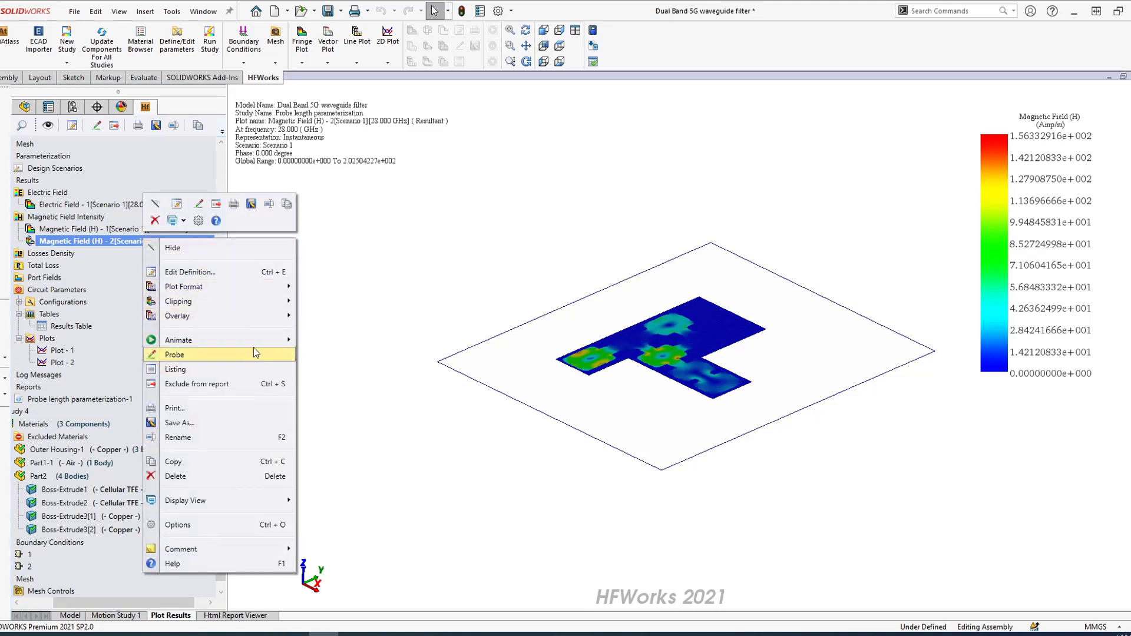
{"action": "mouse_move", "coordinate": [253, 341]}
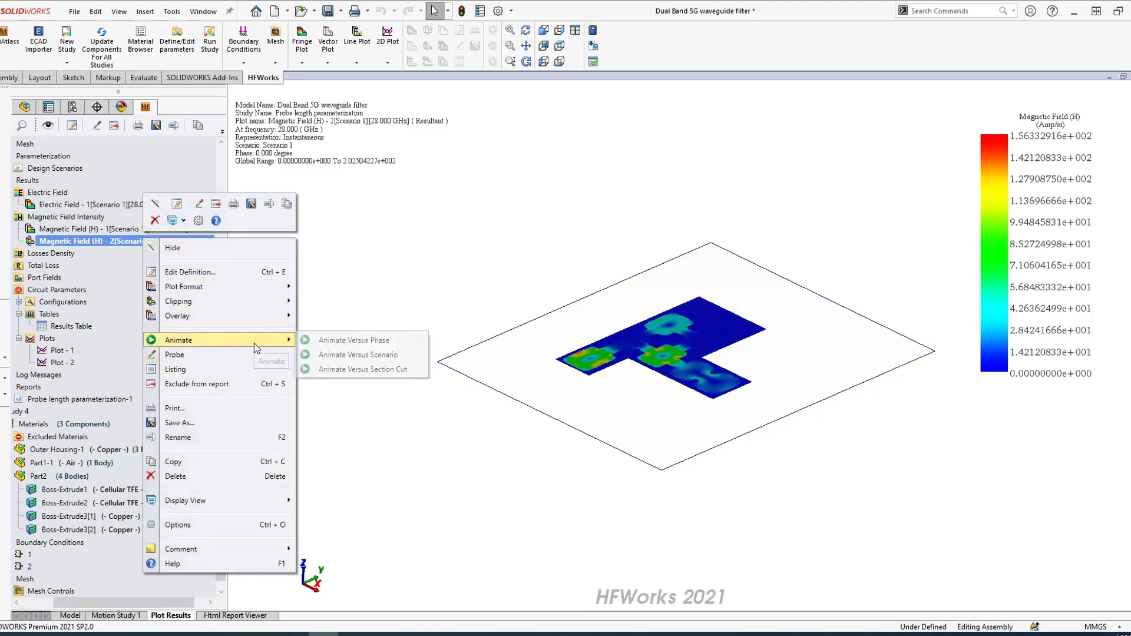
{"action": "left_click", "coordinate": [363, 370]}
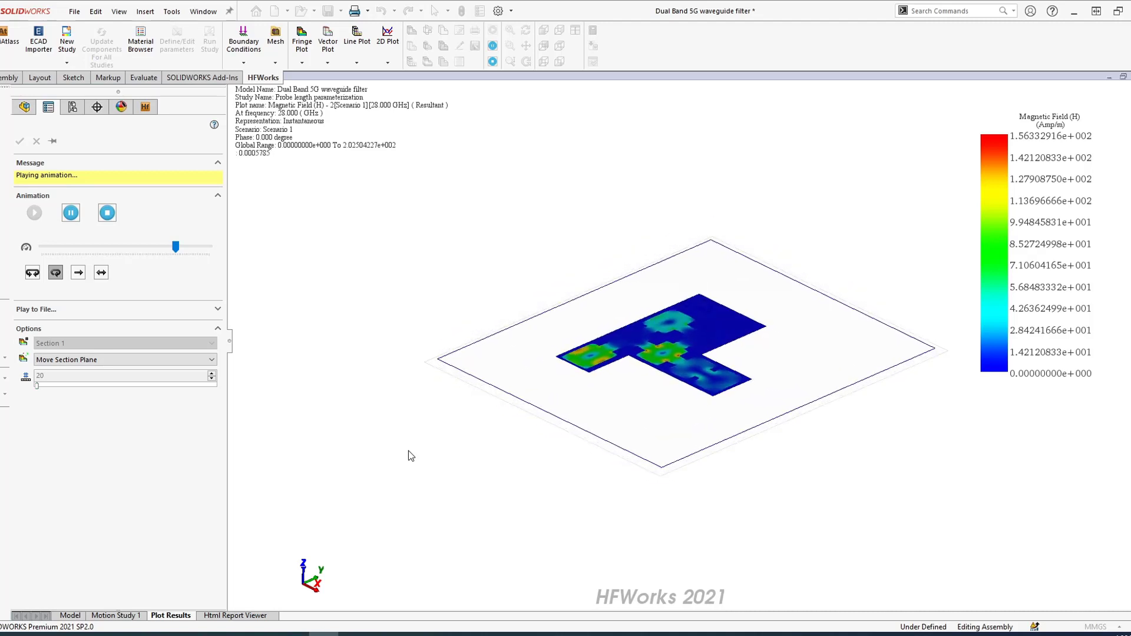
{"action": "left_click", "coordinate": [108, 213]}
{"action": "left_click", "coordinate": [41, 140]}
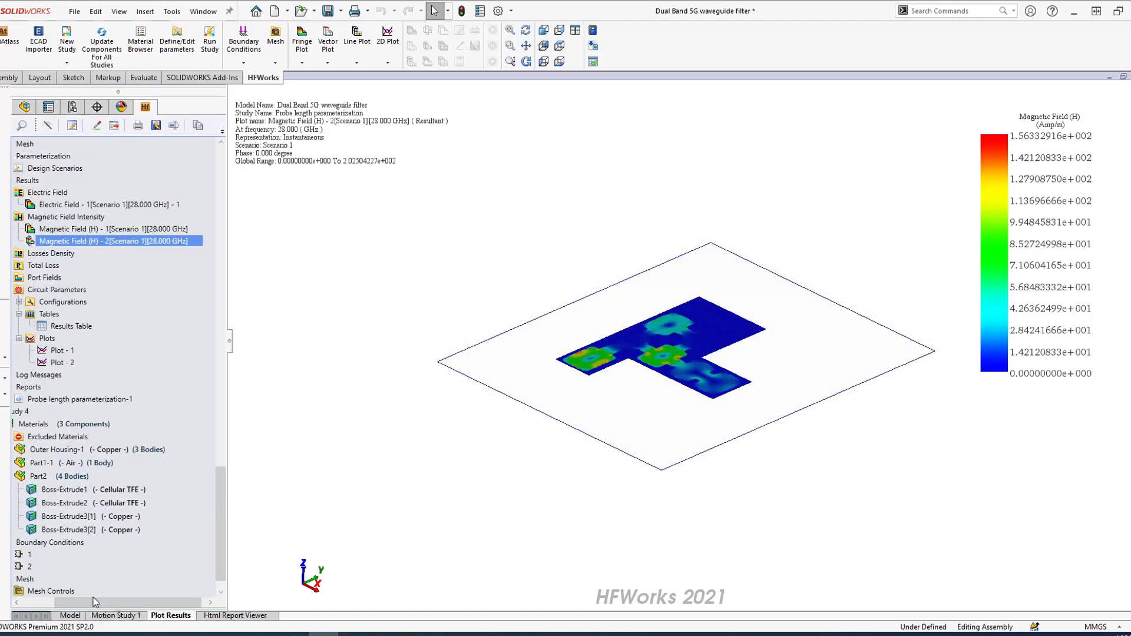
Start an iso-clipping 3D fringe plot of Transient thermal 50W 1min temperature
{"action": "left_click_drag", "start_coordinate": [80, 601], "coordinate": [37, 600]}
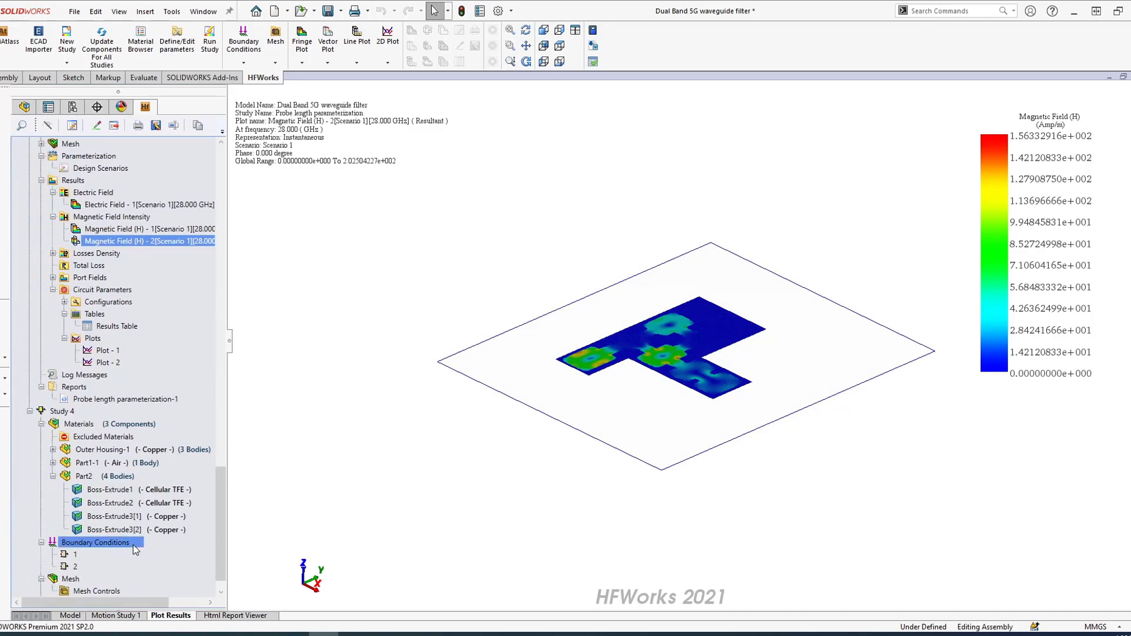
{"action": "left_click_drag", "start_coordinate": [216, 486], "coordinate": [147, 272]}
{"action": "left_click", "coordinate": [94, 375]}
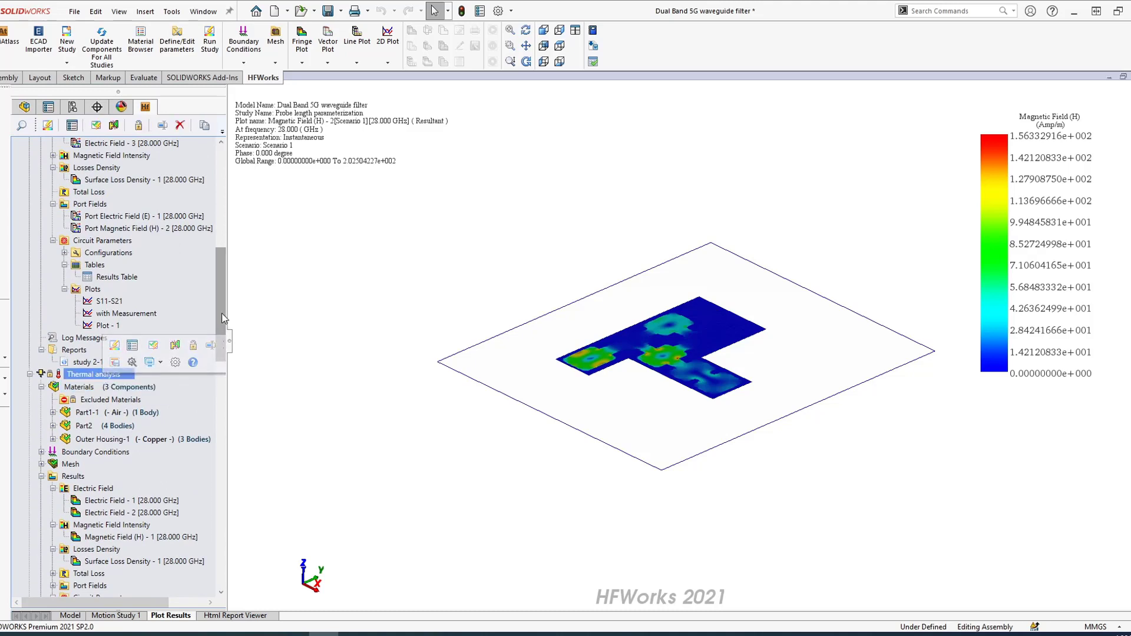
{"action": "left_click_drag", "start_coordinate": [221, 319], "coordinate": [228, 426]}
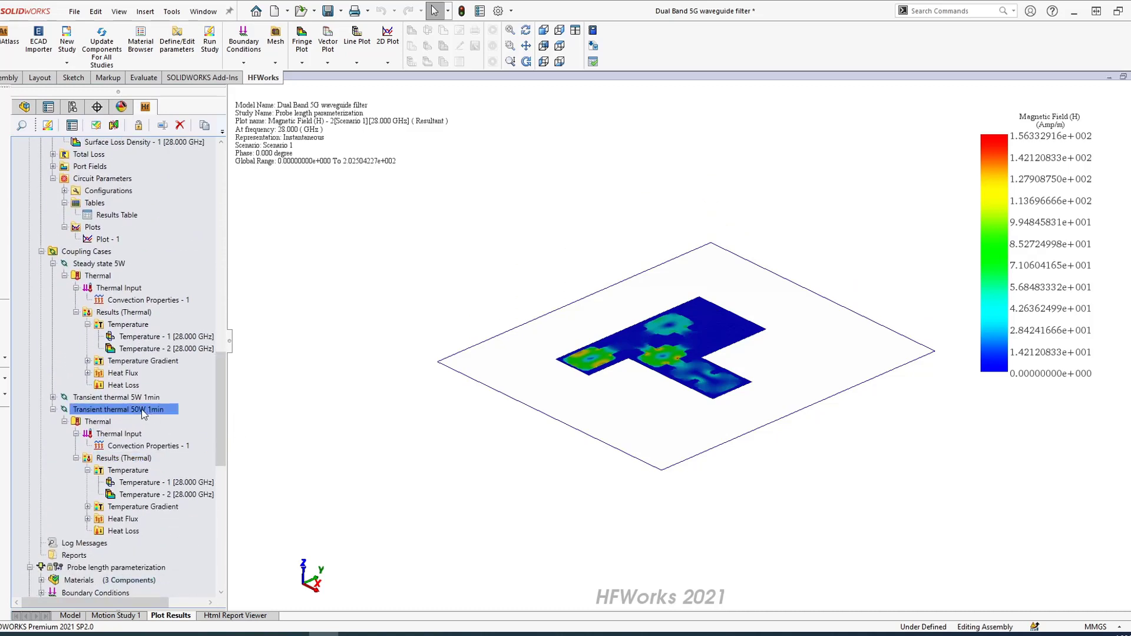
{"action": "right_click", "coordinate": [137, 471]}
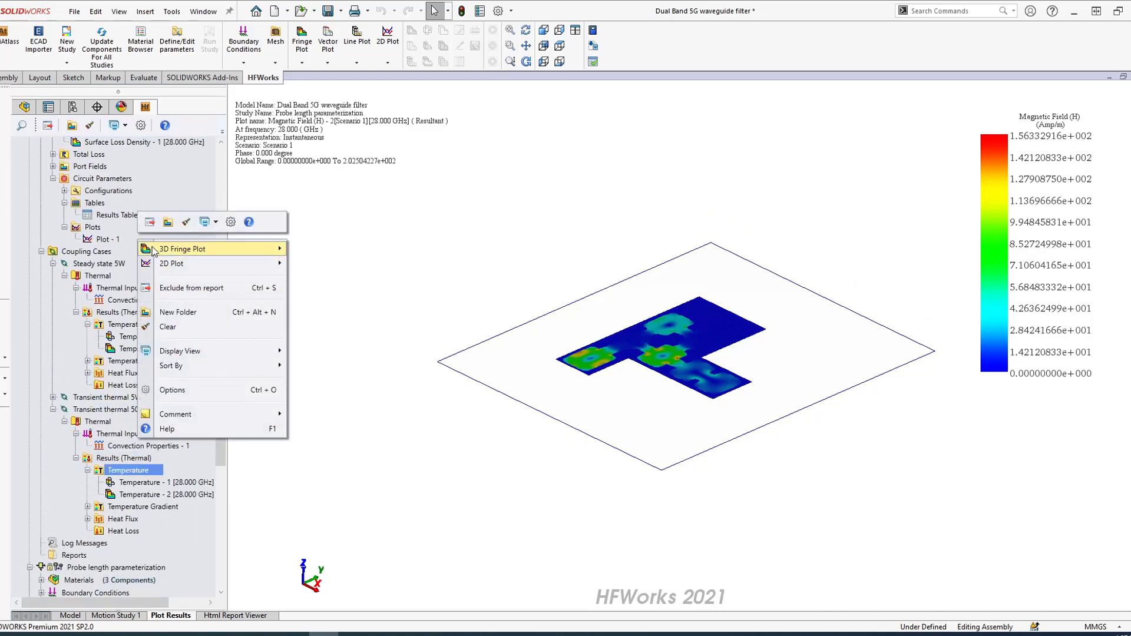
{"action": "mouse_move", "coordinate": [269, 249]}
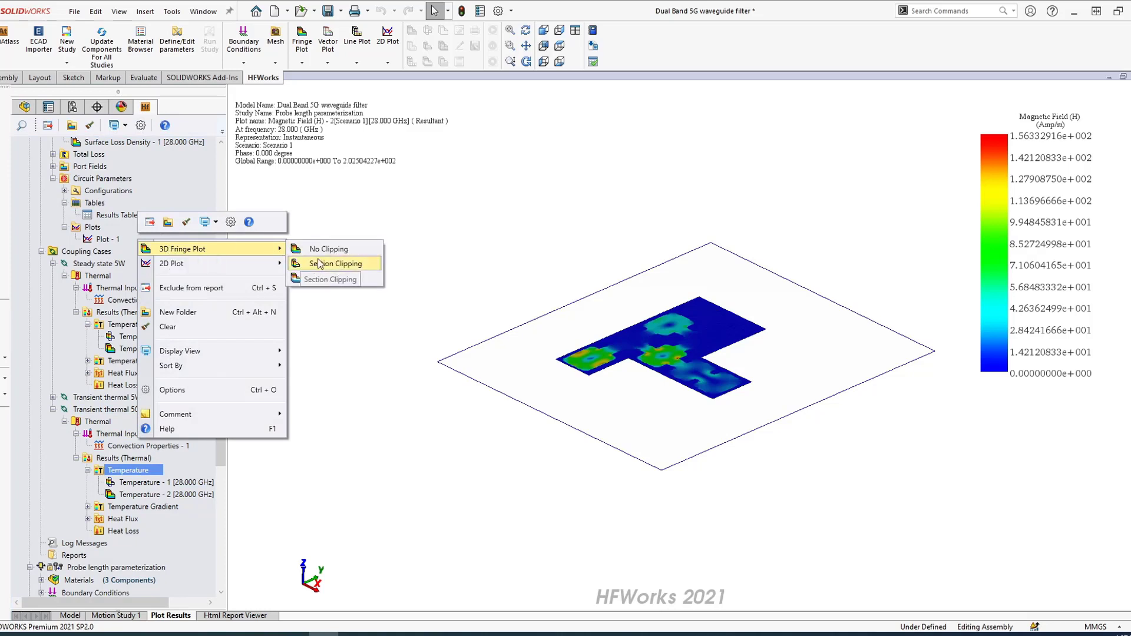
{"action": "left_click", "coordinate": [359, 283]}
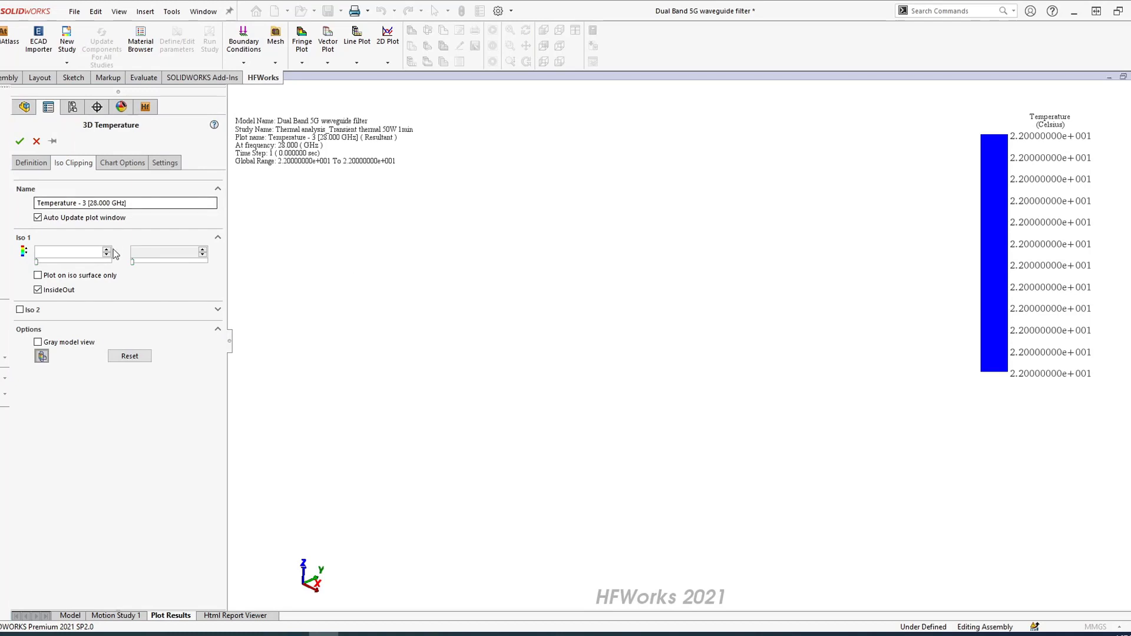
Advance the new temperature plot to time step 3
{"action": "left_click", "coordinate": [38, 276]}
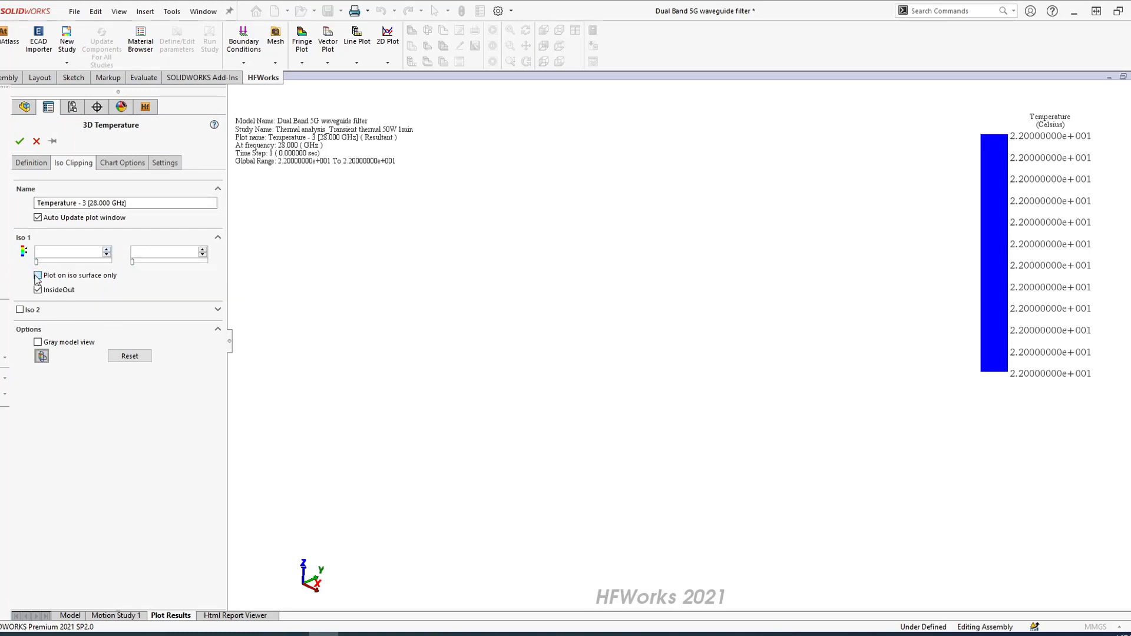
{"action": "left_click", "coordinate": [37, 275]}
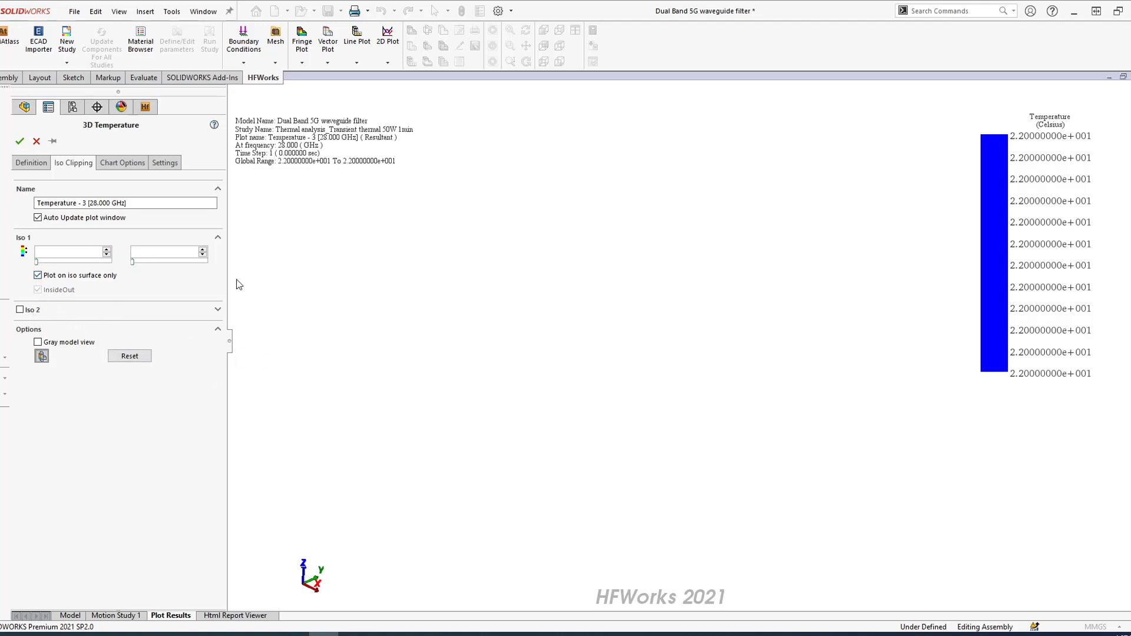
{"action": "left_click", "coordinate": [37, 164]}
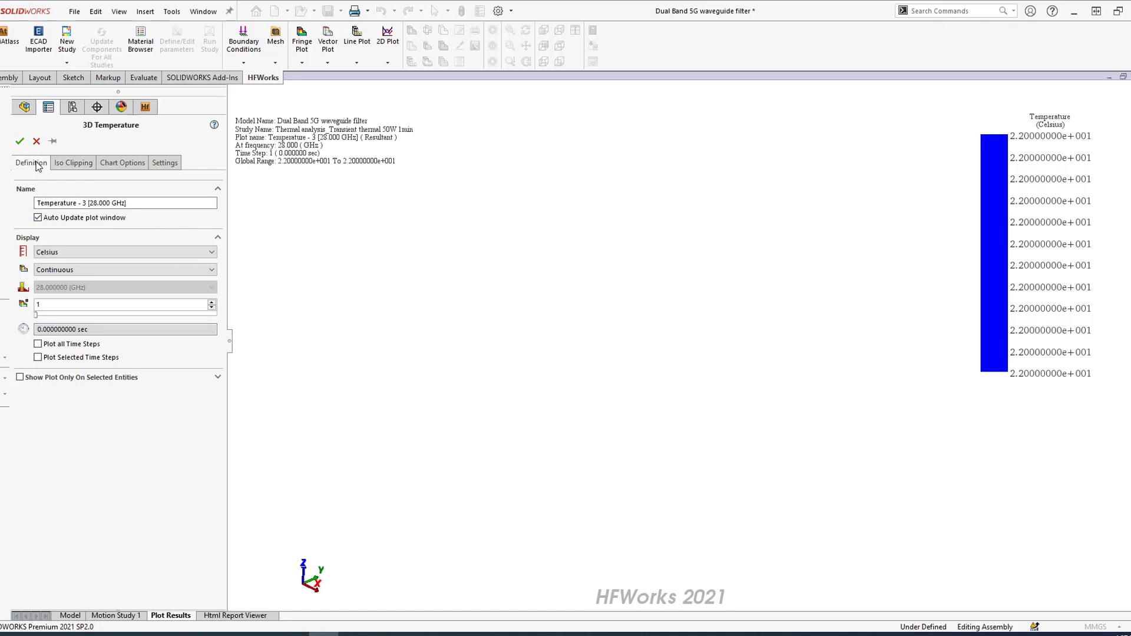
{"action": "left_click", "coordinate": [211, 303]}
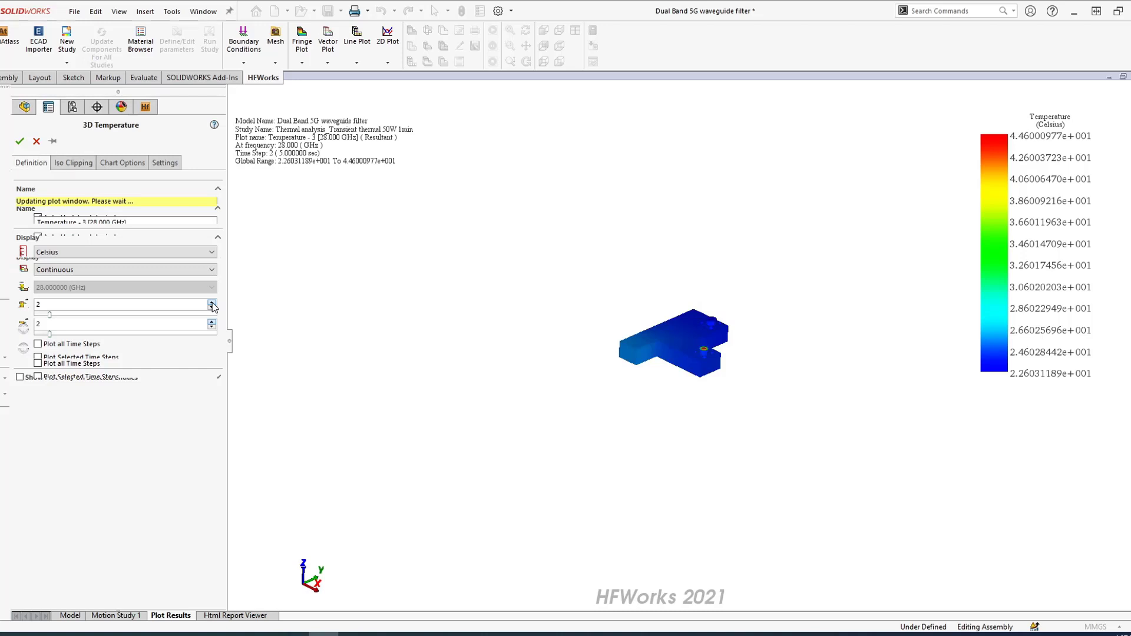
{"action": "left_click", "coordinate": [212, 303]}
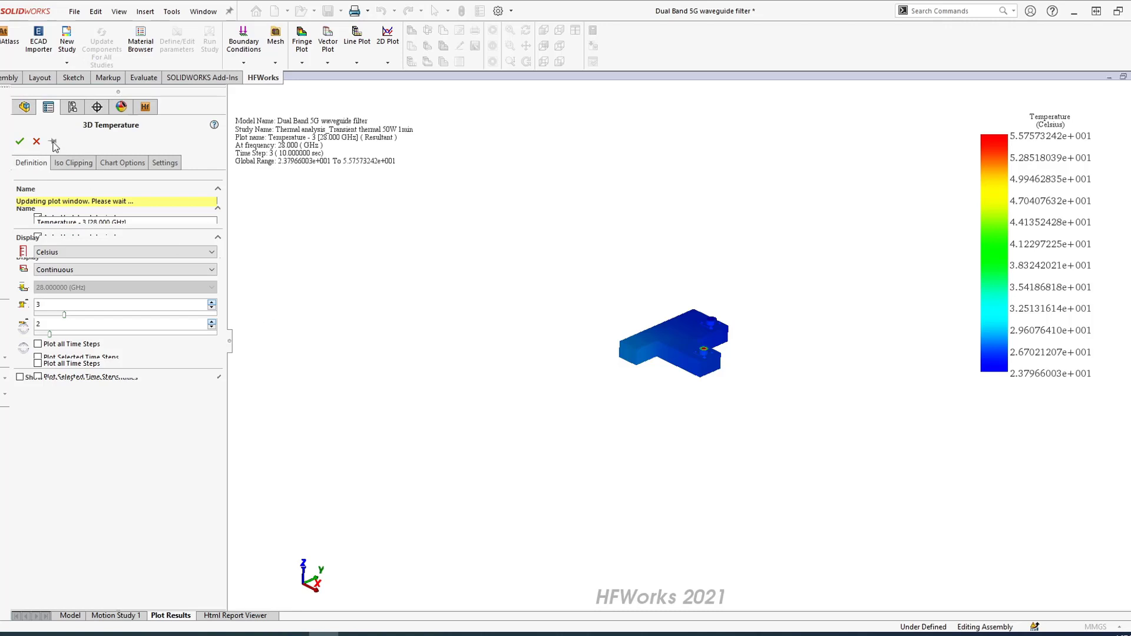
Iso-clip with InsideOut to temperatures above about 43.61 °C and accept Temperature - 3
{"action": "left_click", "coordinate": [74, 165]}
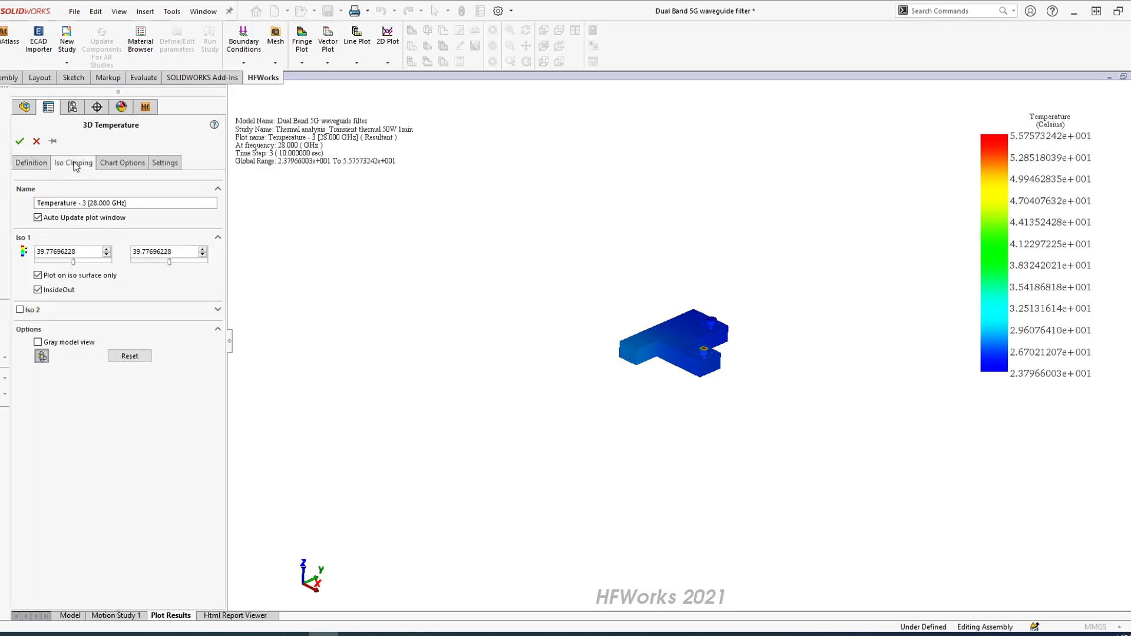
{"action": "left_click", "coordinate": [37, 276]}
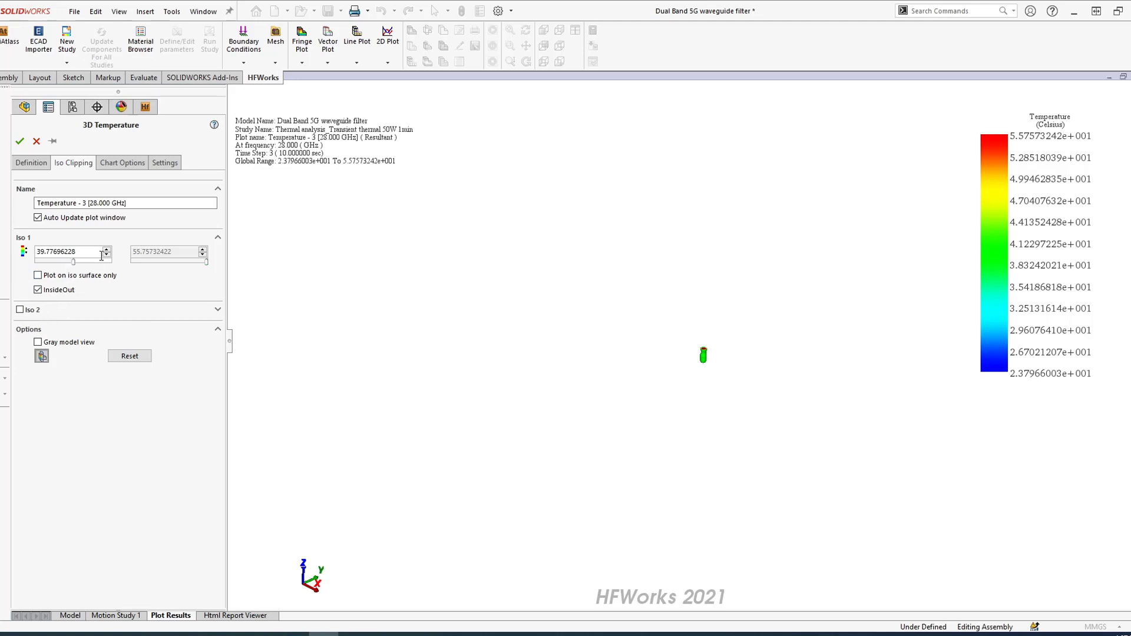
{"action": "left_click", "coordinate": [106, 249]}
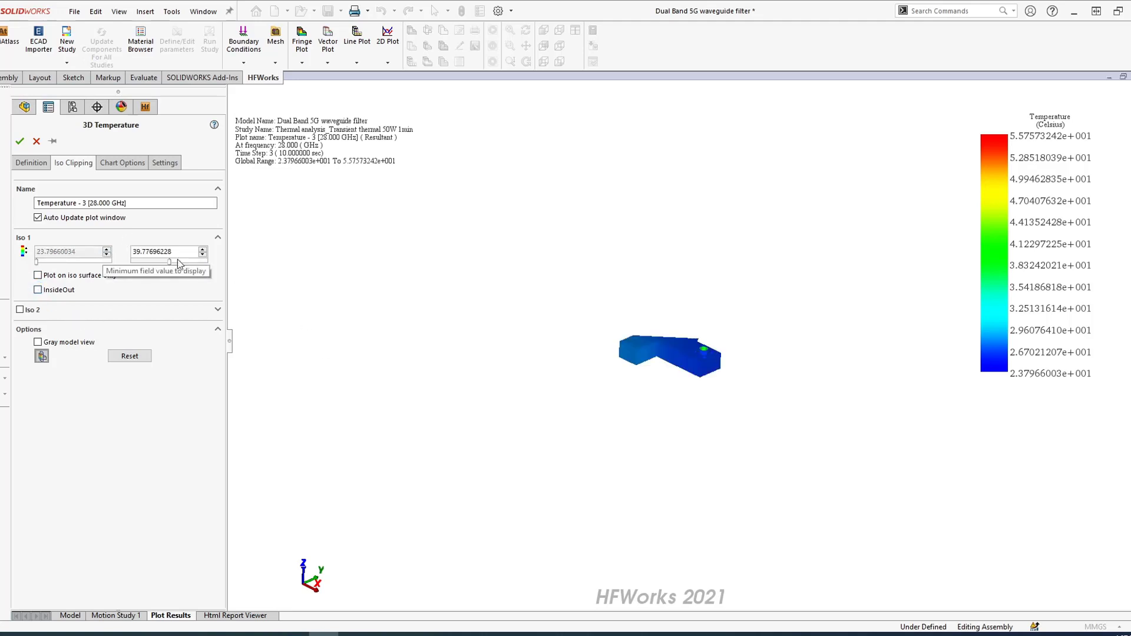
{"action": "left_click_drag", "start_coordinate": [169, 261], "coordinate": [154, 263]}
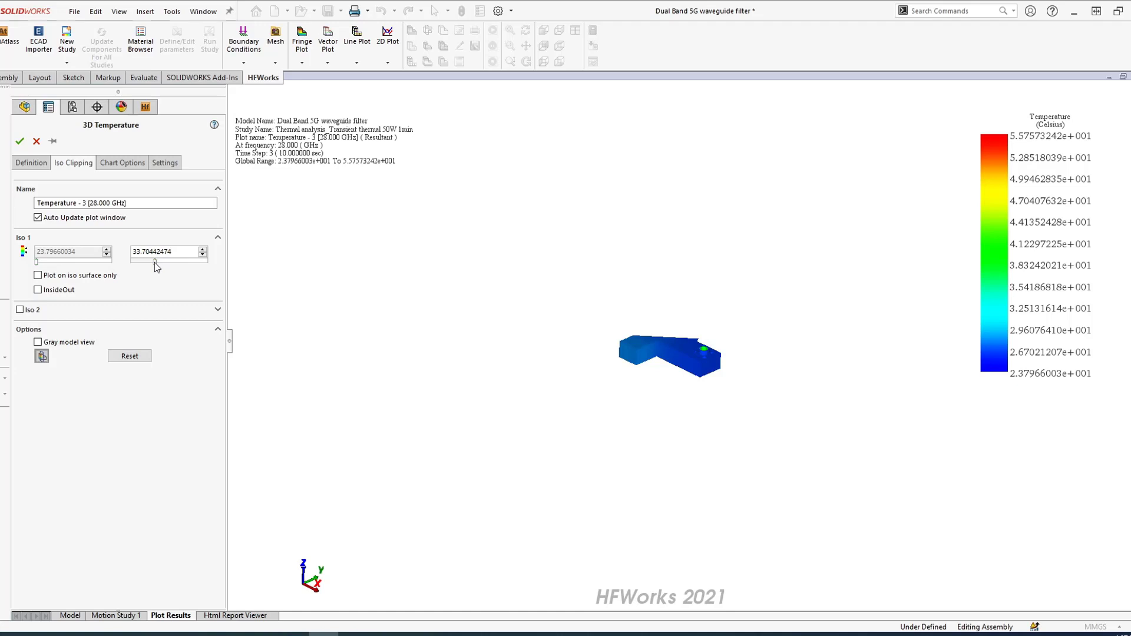
{"action": "left_click", "coordinate": [37, 289]}
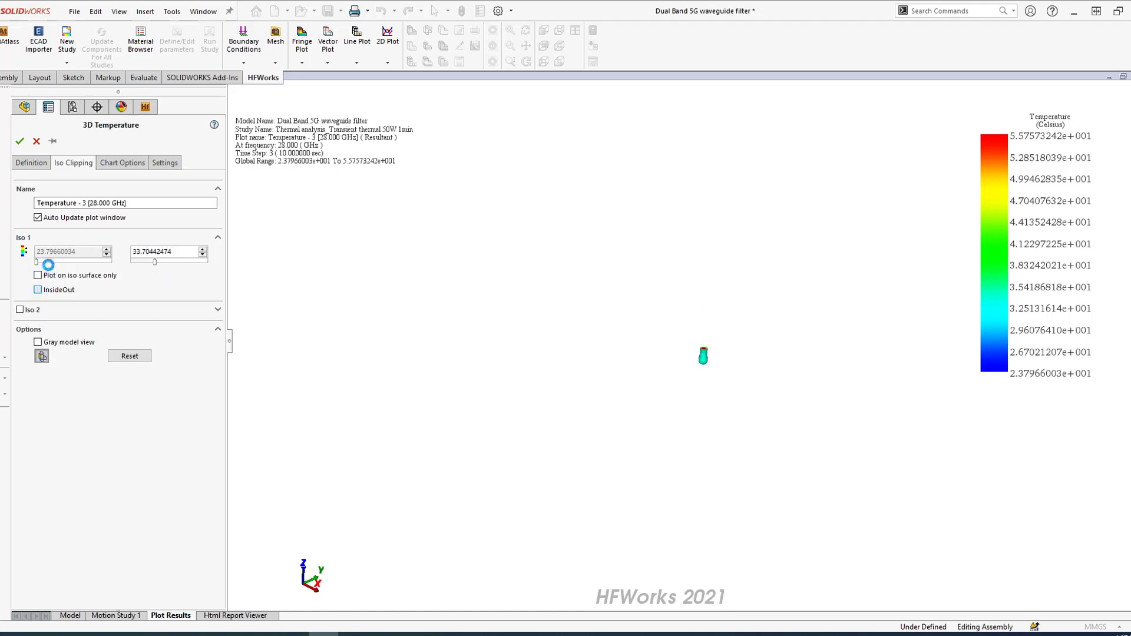
{"action": "left_click_drag", "start_coordinate": [58, 261], "coordinate": [84, 263]}
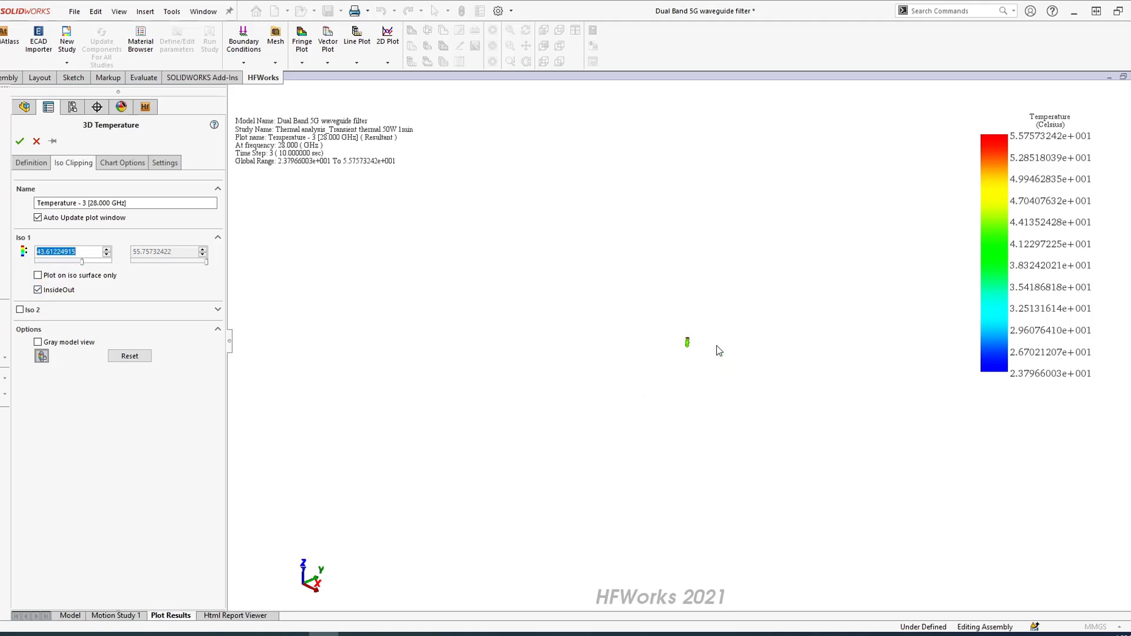
{"action": "scroll", "coordinate": [656, 366], "scroll_direction": "up", "scroll_amount": 10}
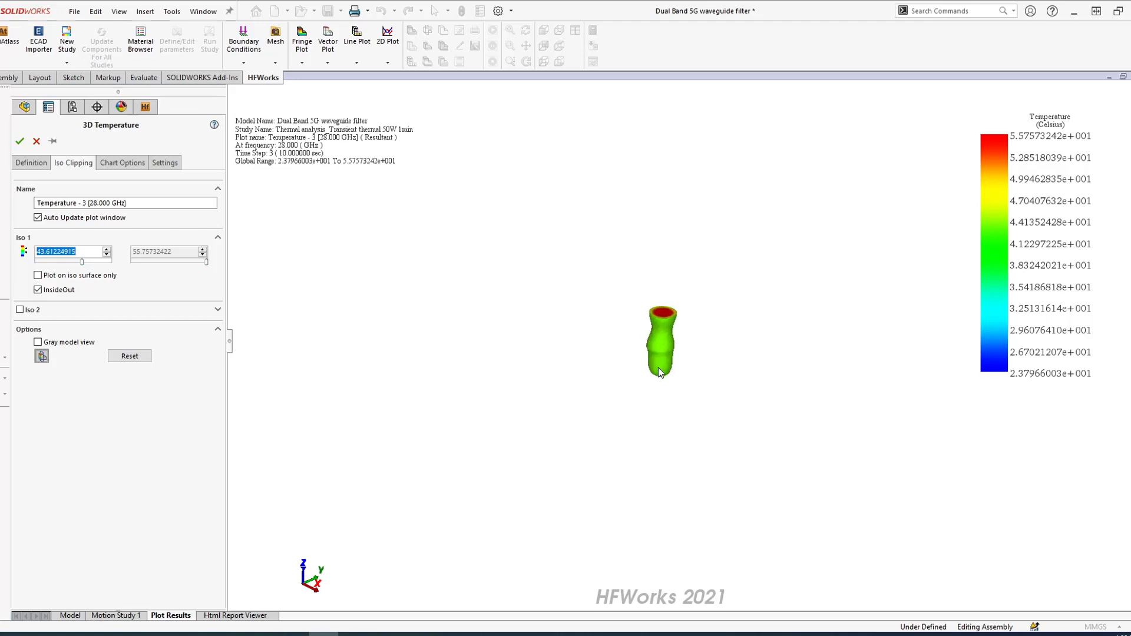
{"action": "scroll", "coordinate": [657, 371], "scroll_direction": "up", "scroll_amount": 2}
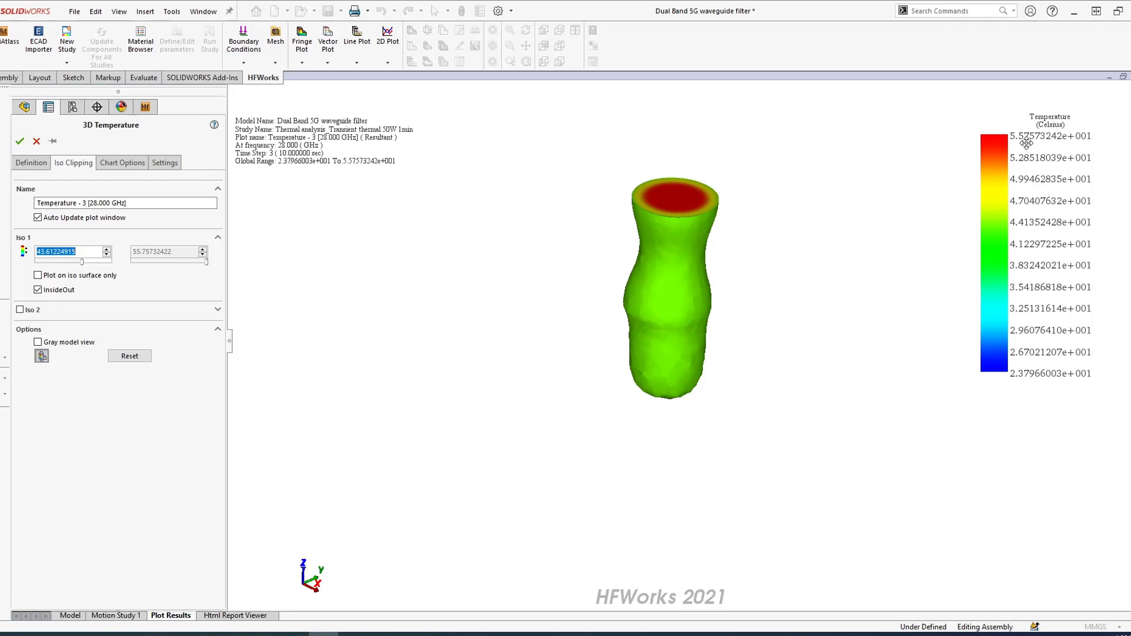
{"action": "left_click", "coordinate": [19, 142]}
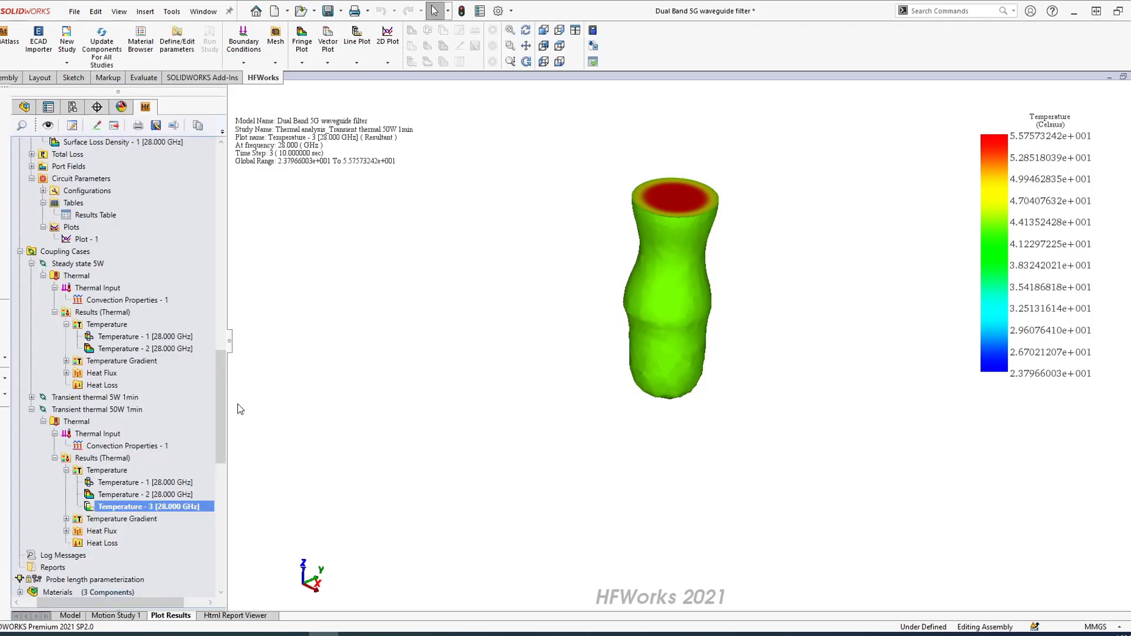
{"action": "left_click_drag", "start_coordinate": [221, 410], "coordinate": [205, 185]}
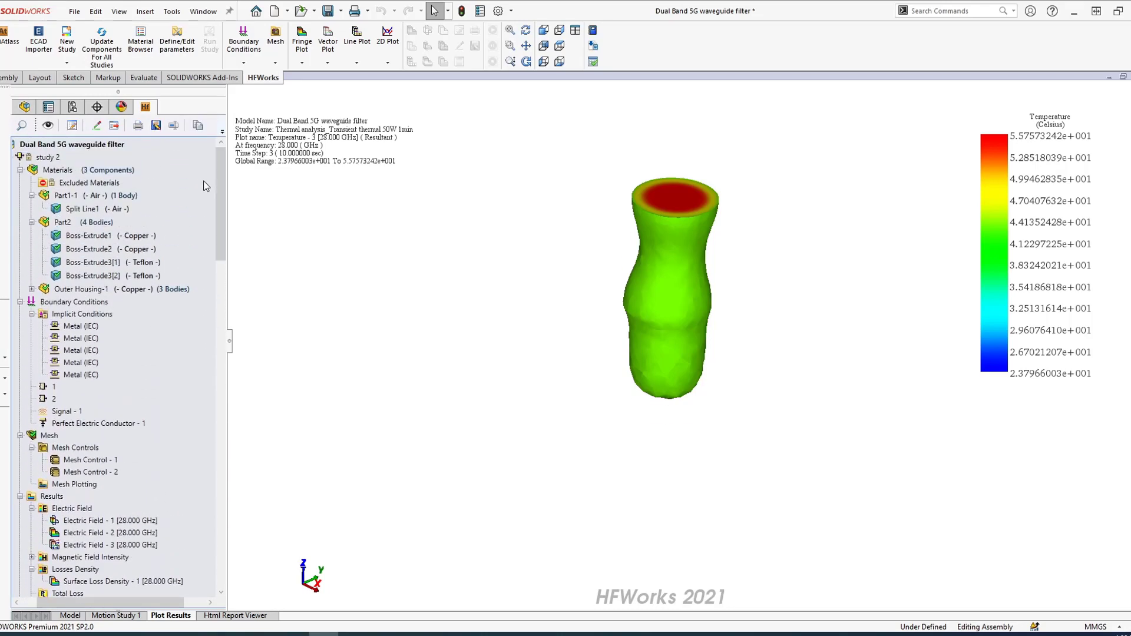